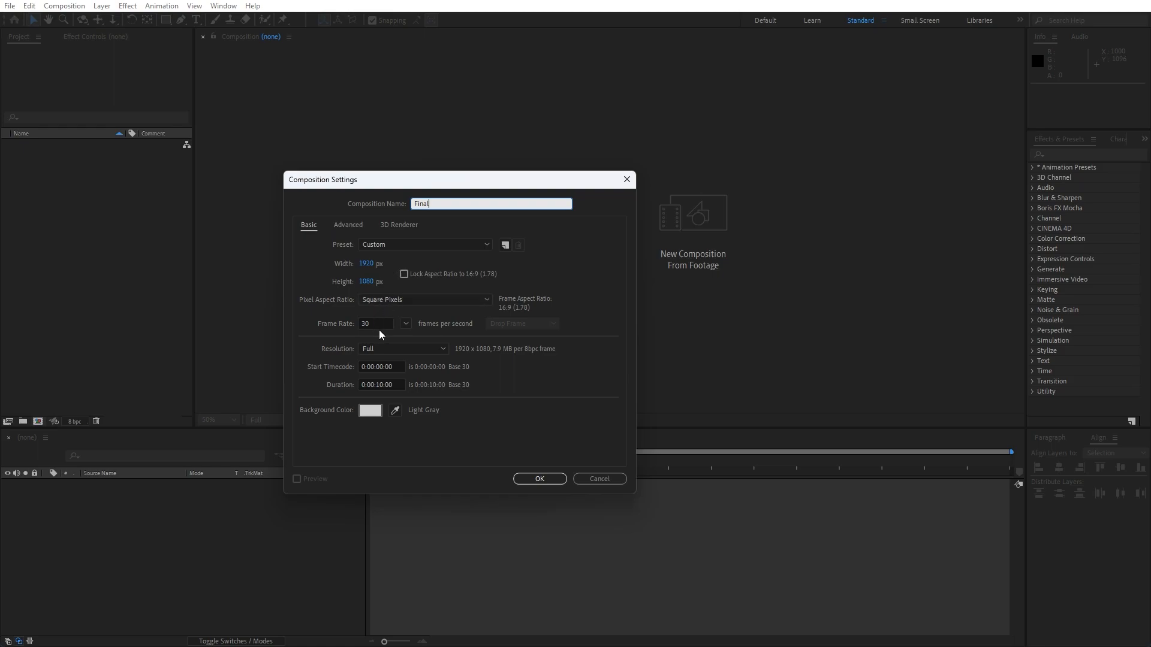
Create the 1920 x 1080, 30 fps, 10-second composition Final and add a comp-sized solid layer named Background
left_click(543, 479)
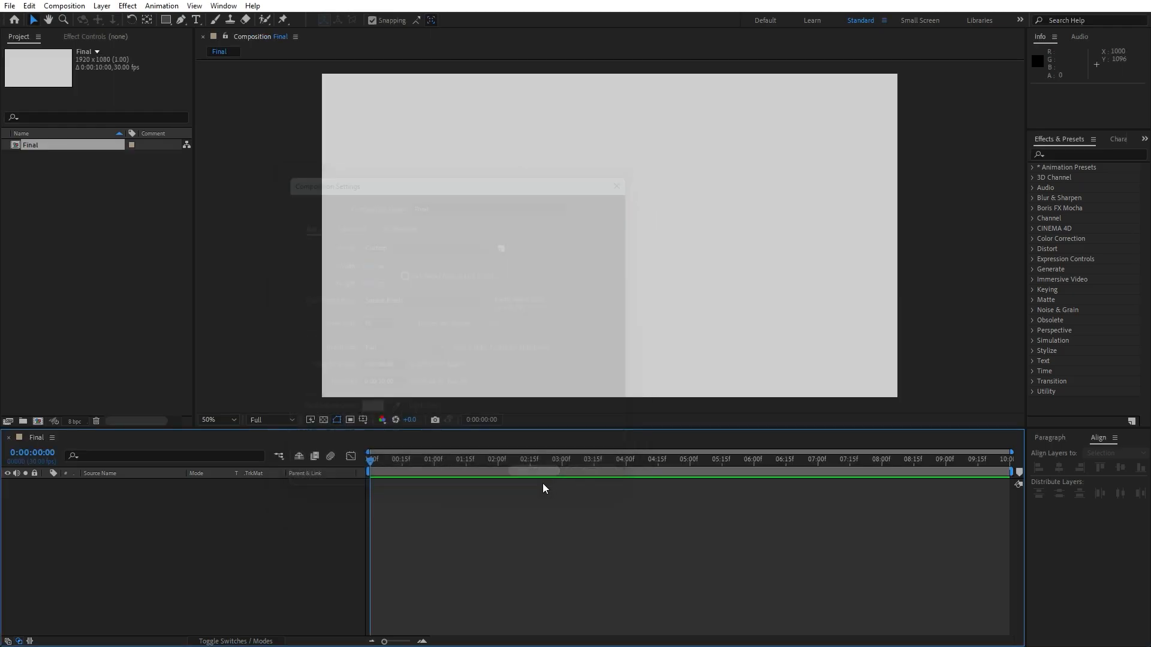
right_click(178, 562)
mouse_move(318, 400)
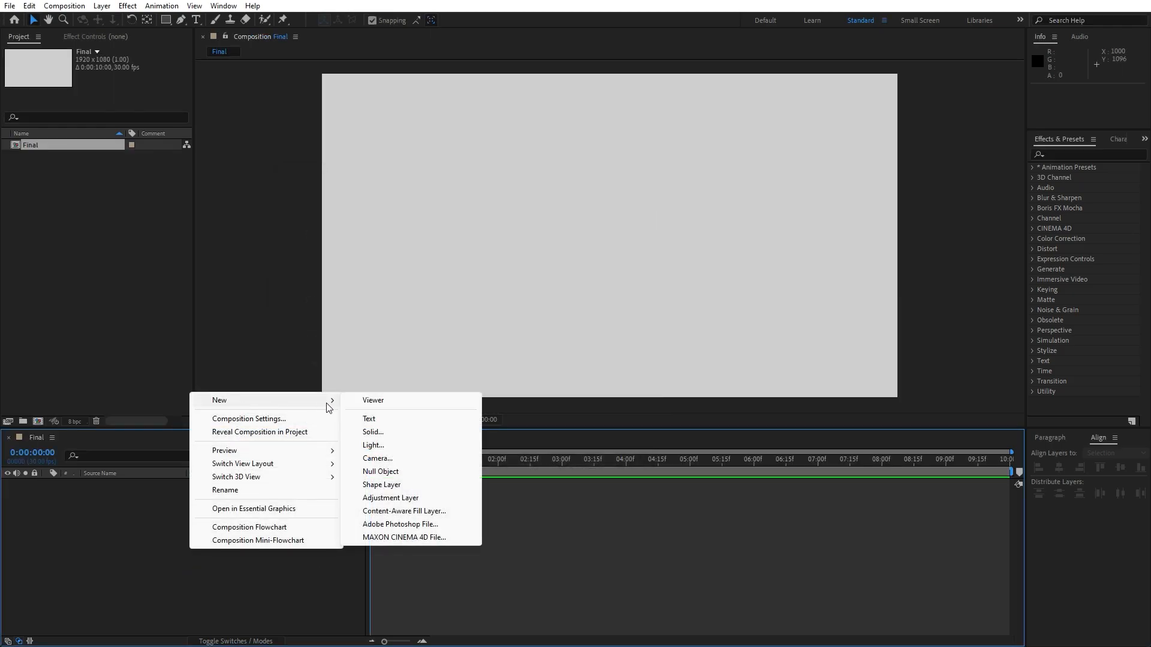
left_click(397, 432)
type("Background")
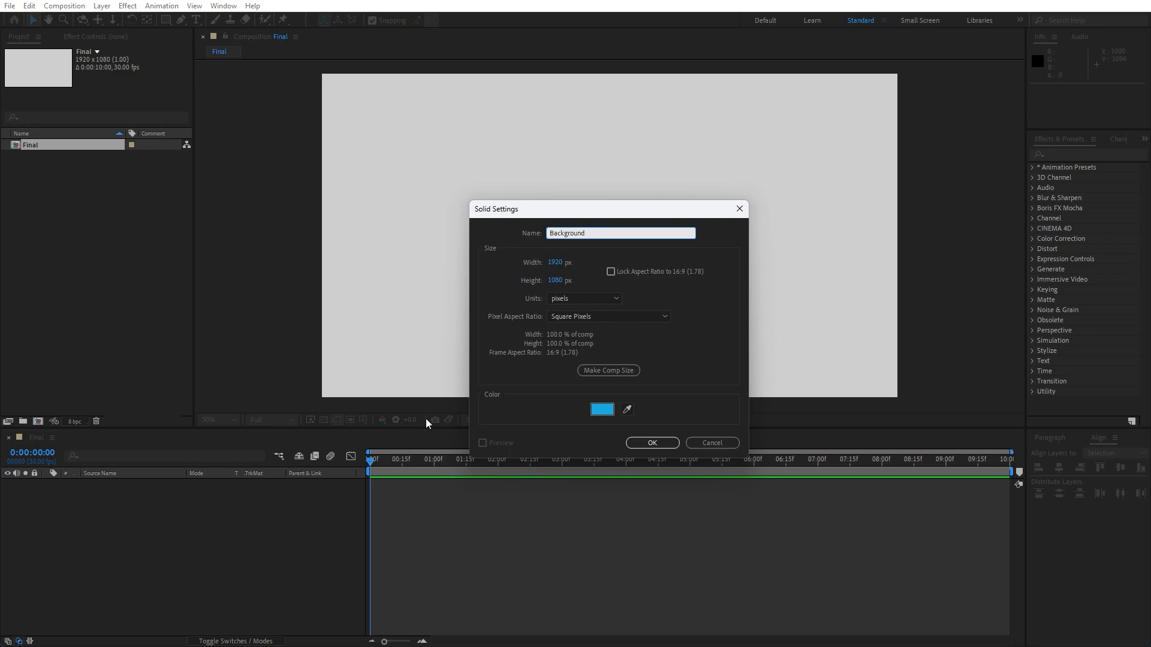
left_click(660, 443)
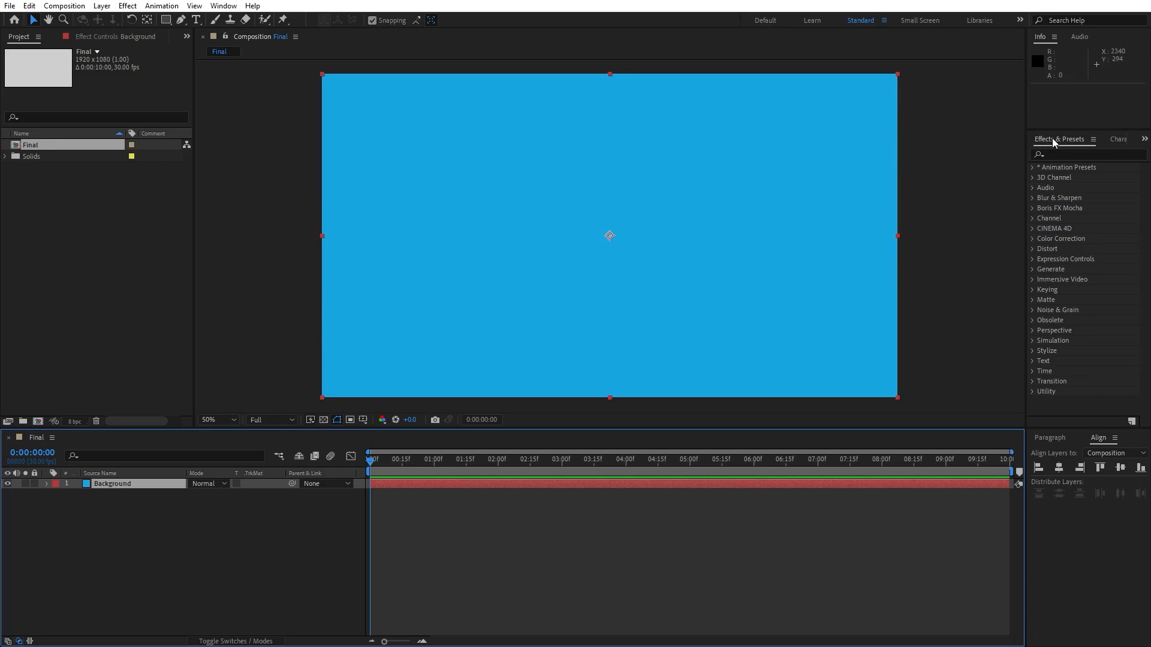
Find the Gradient Ramp effect and apply it to the Background layer
left_click(237, 7)
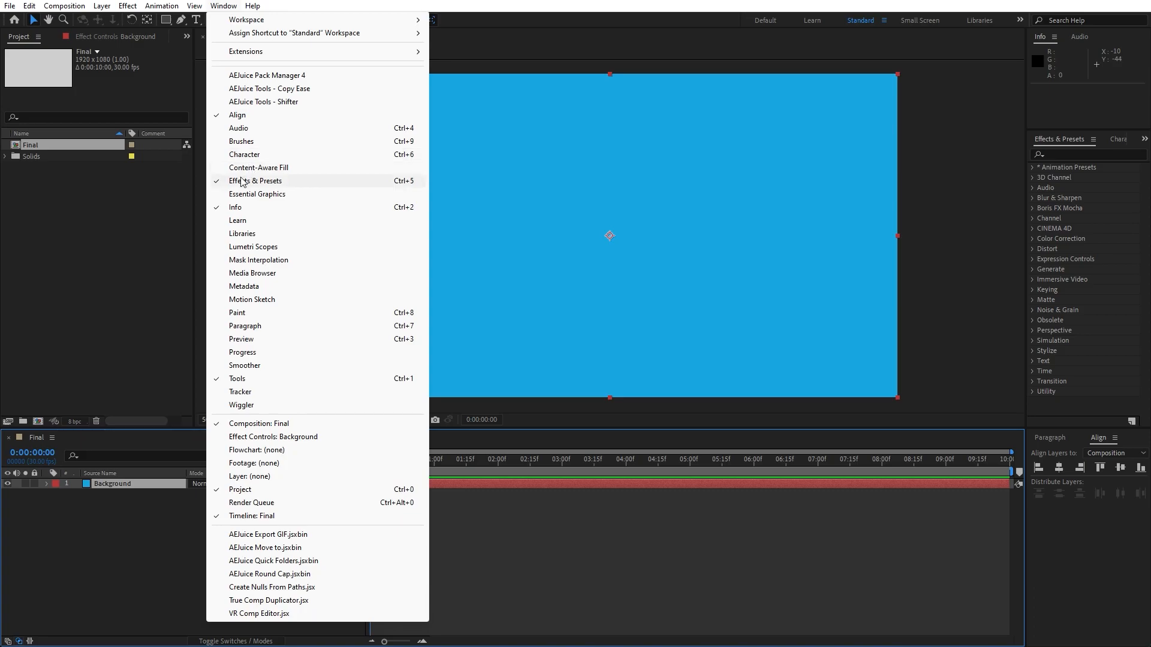
left_click(1067, 157)
type("ramp")
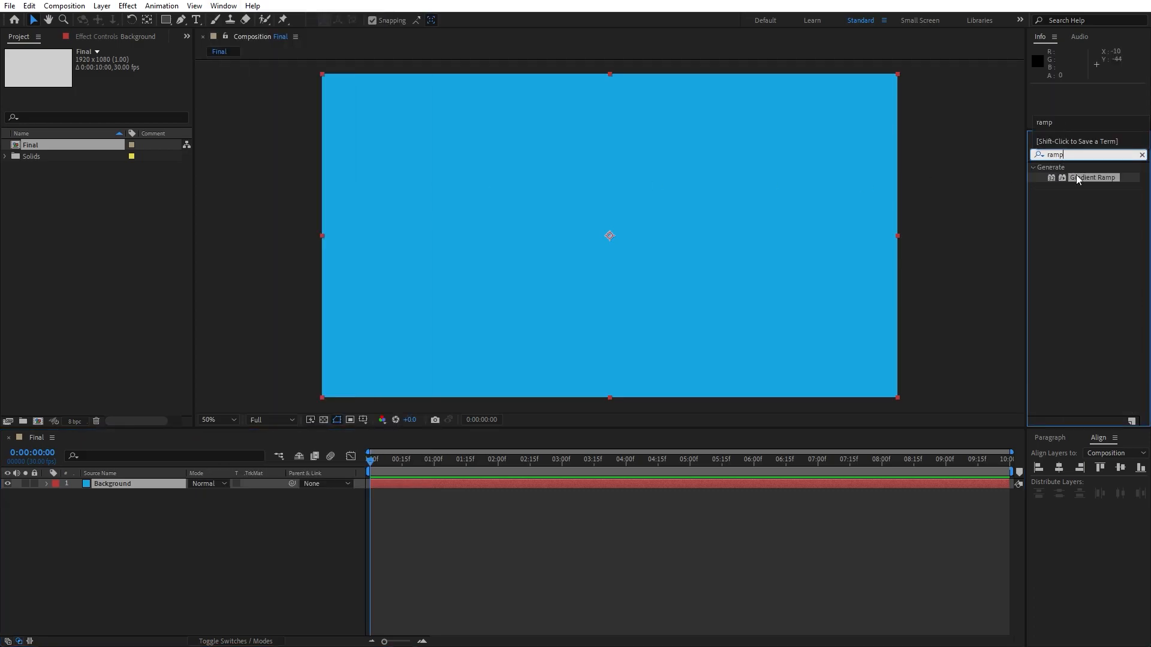
left_click_drag(1077, 174, 148, 488)
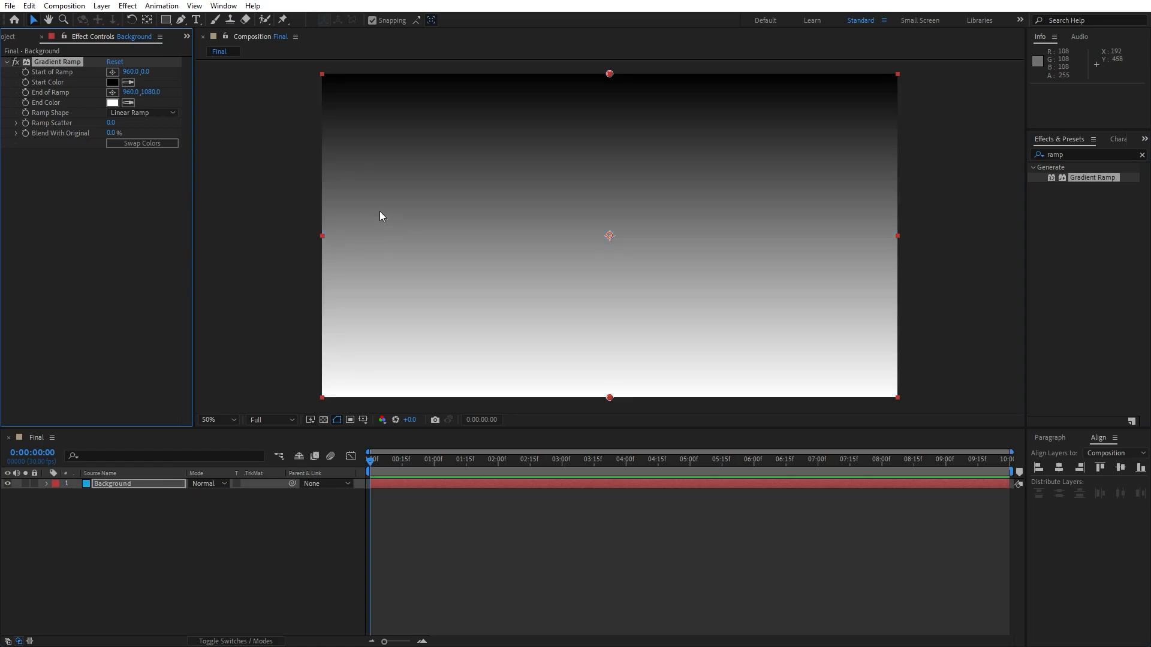
Place the gradient's start point at the frame's upper-left corner and its end point at the lower-right corner
left_click(112, 72)
left_click(315, 74)
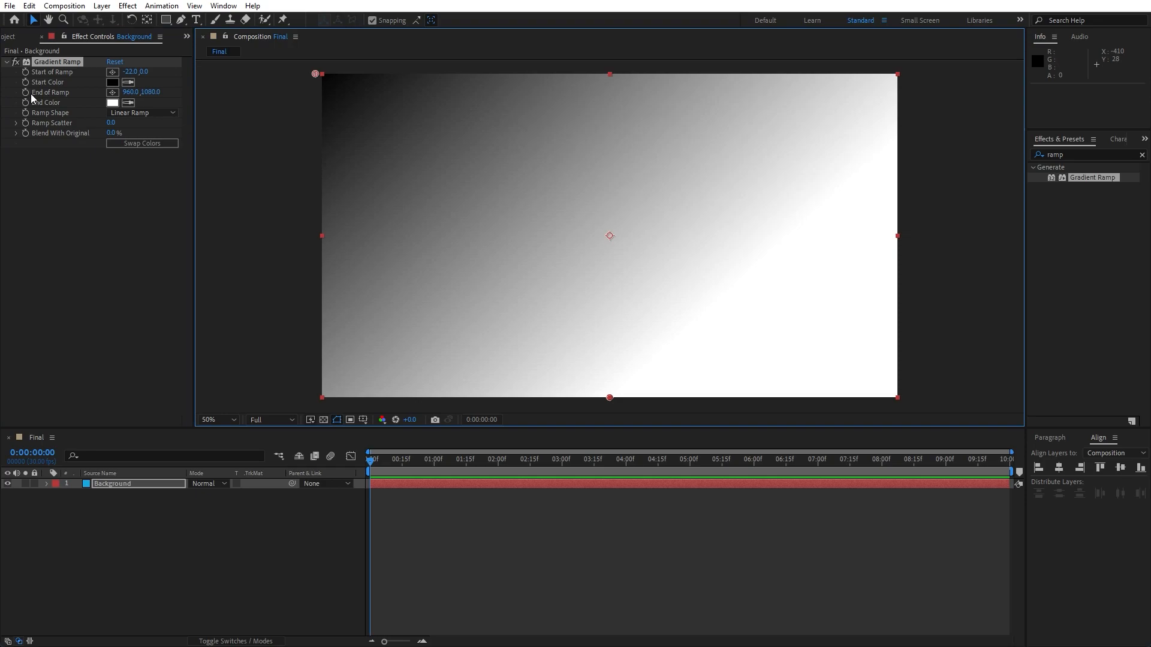
left_click(112, 92)
left_click(900, 397)
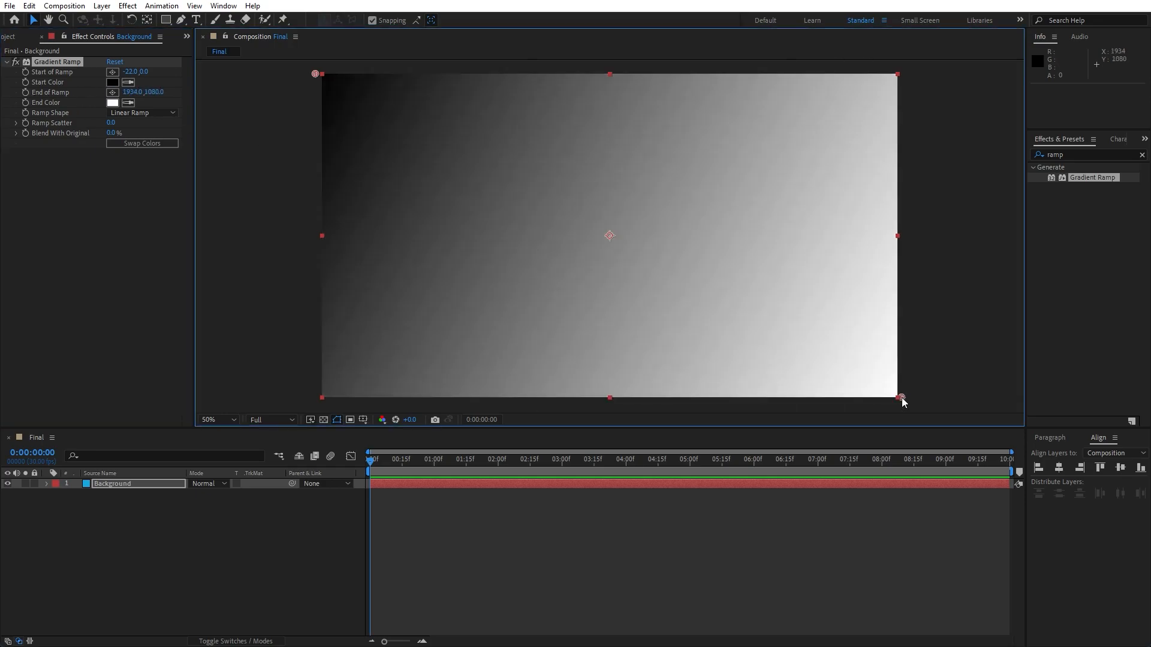
Set the Gradient Ramp's start color to 14008B and its end color to 0036FF
left_click(112, 82)
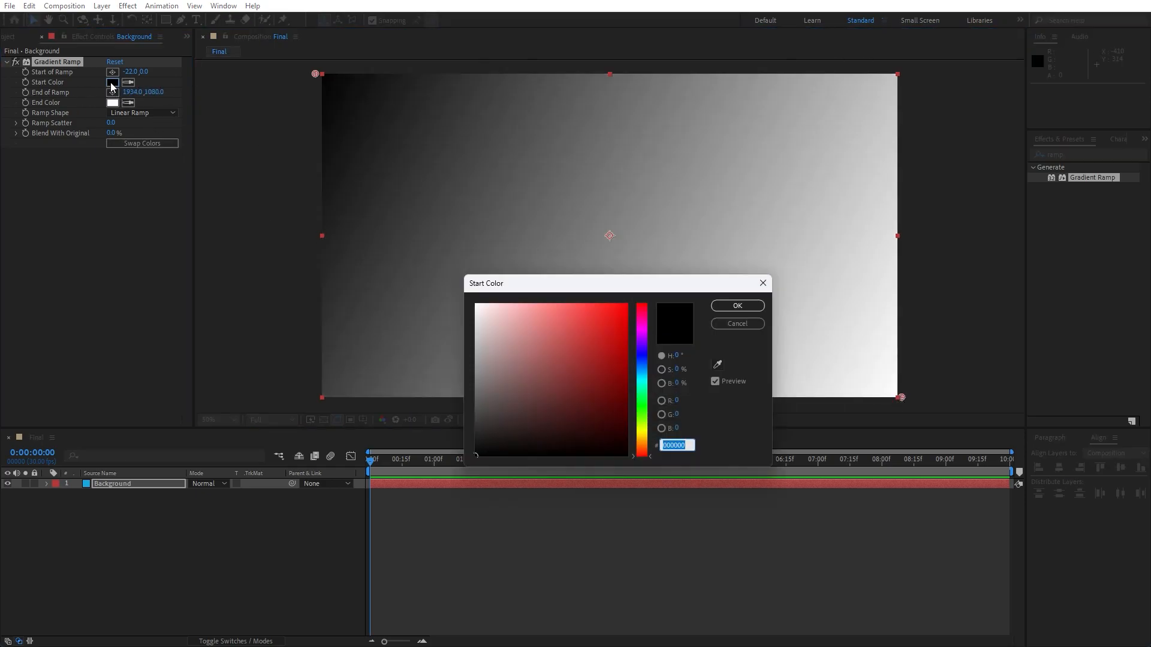
type("14")
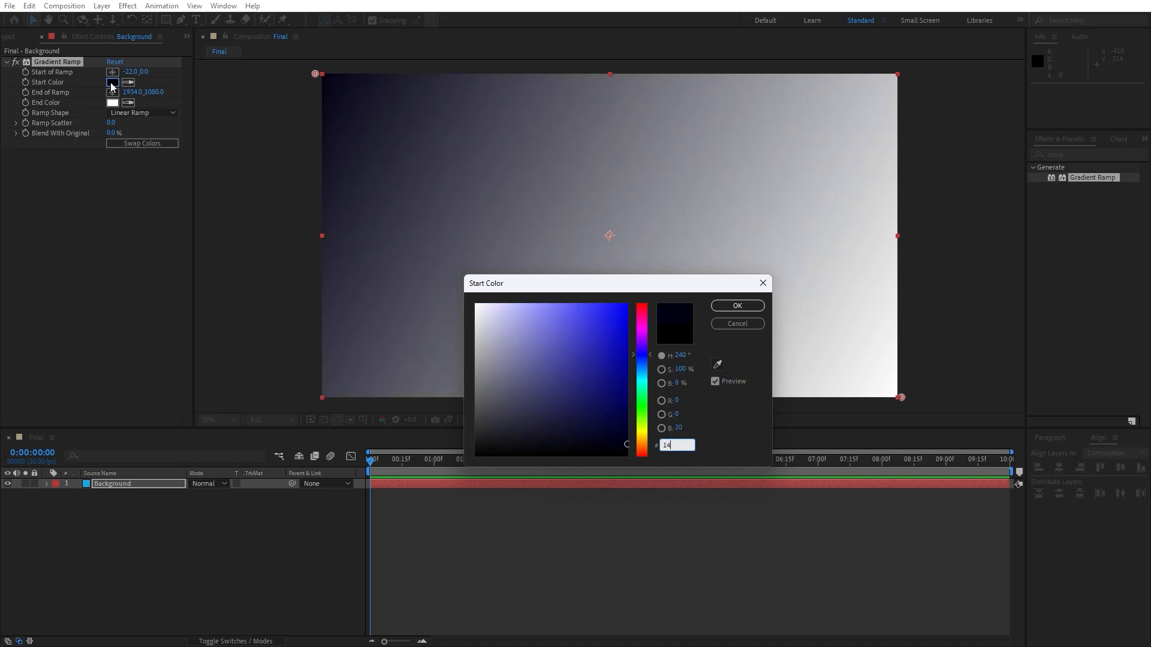
type("008B")
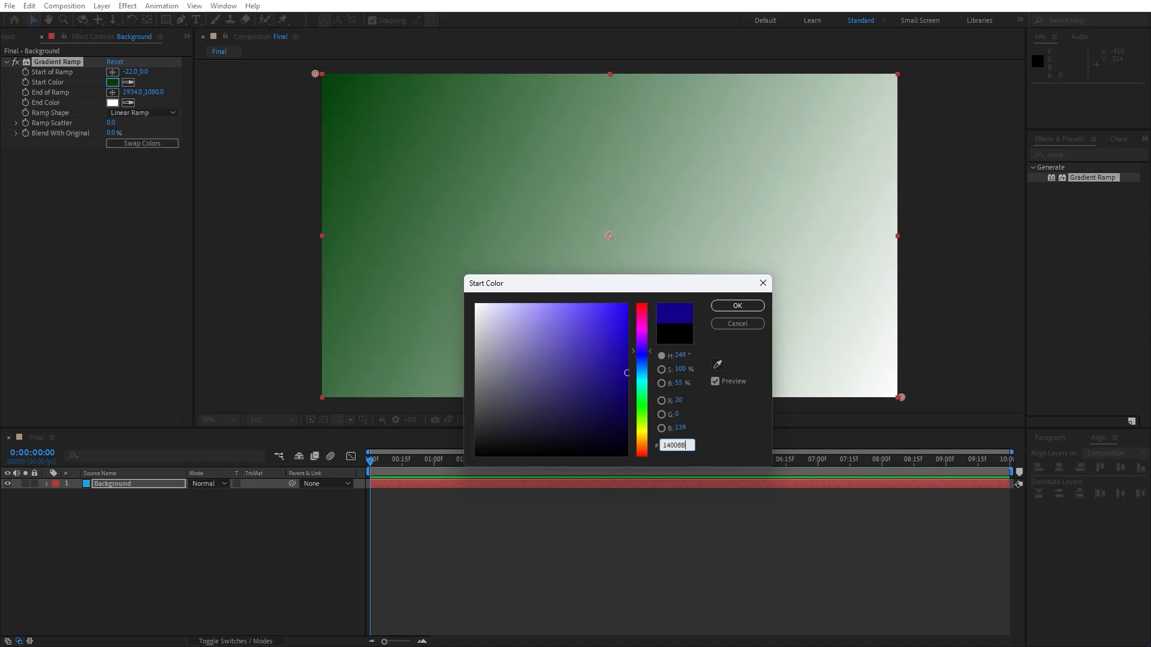
left_click(749, 309)
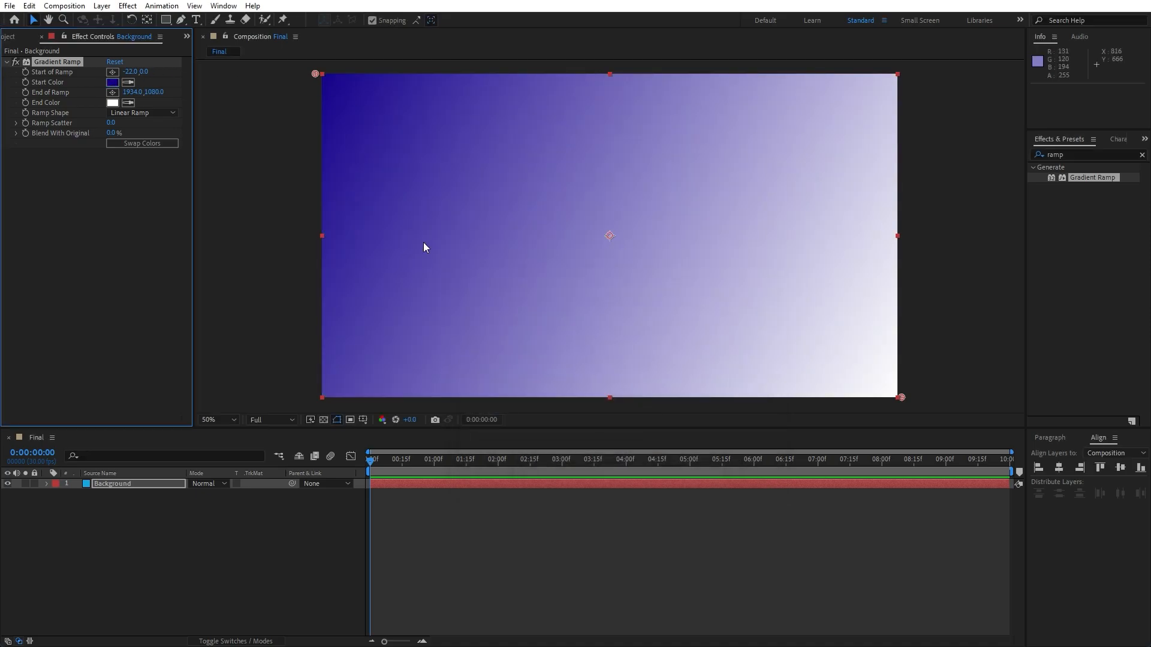
left_click(112, 103)
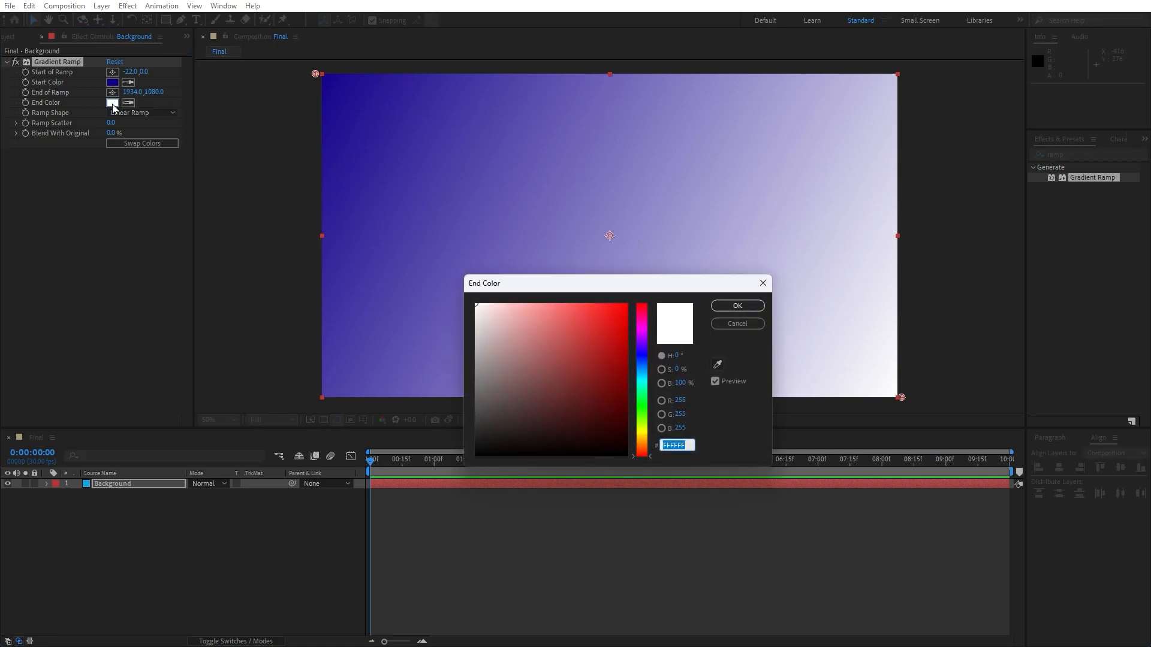
type("00")
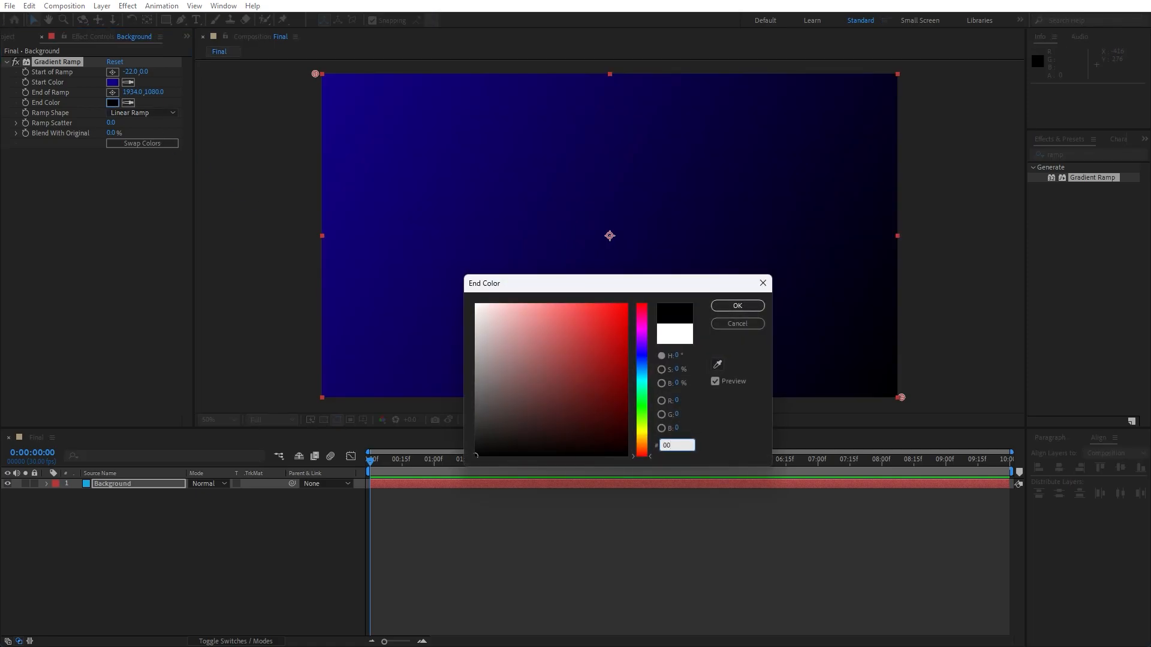
type("36FF")
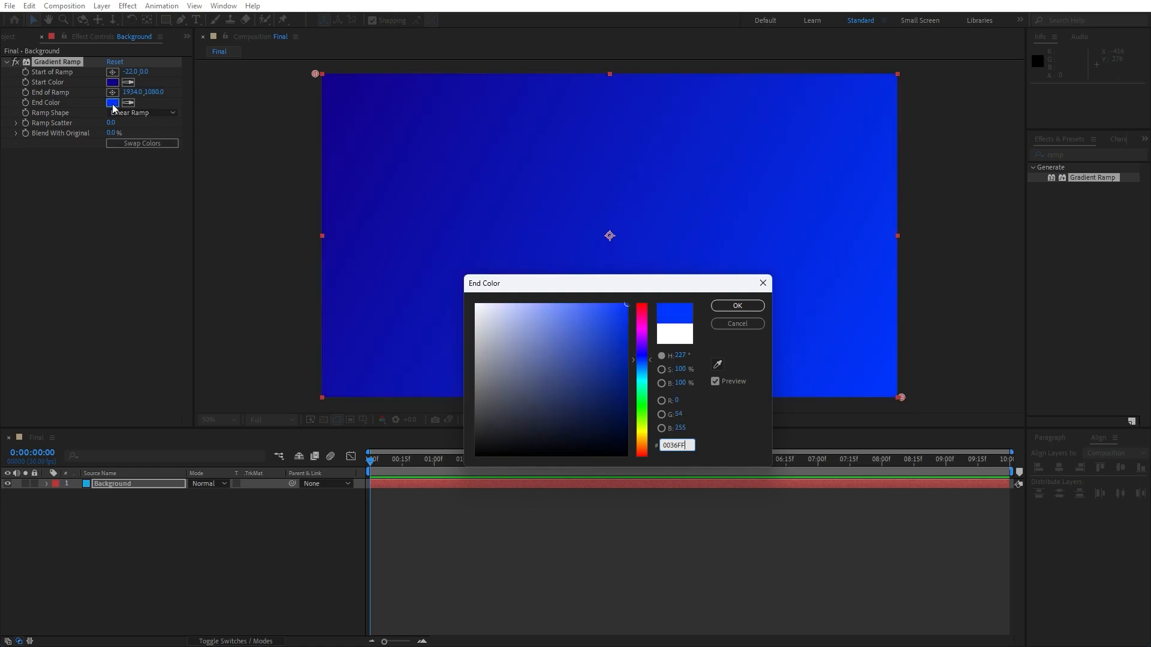
left_click(739, 307)
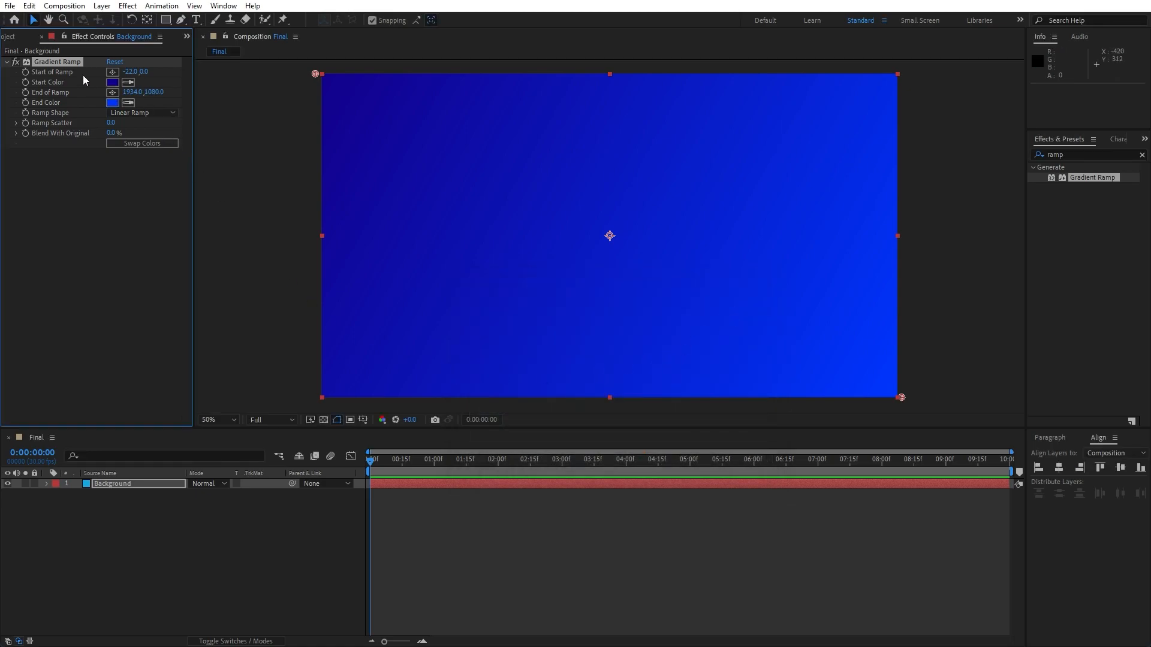
Create a new composition named Text 01 with a width of 950 px and a height of 180 px
left_click(41, 38)
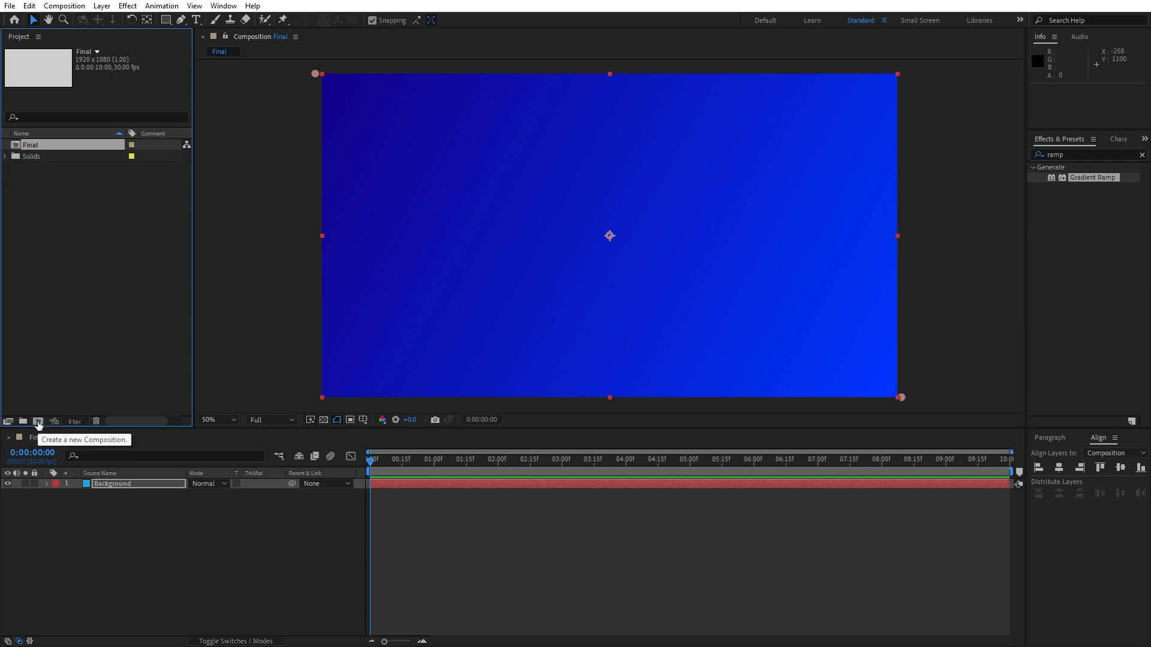
left_click(38, 422)
type("Text 01")
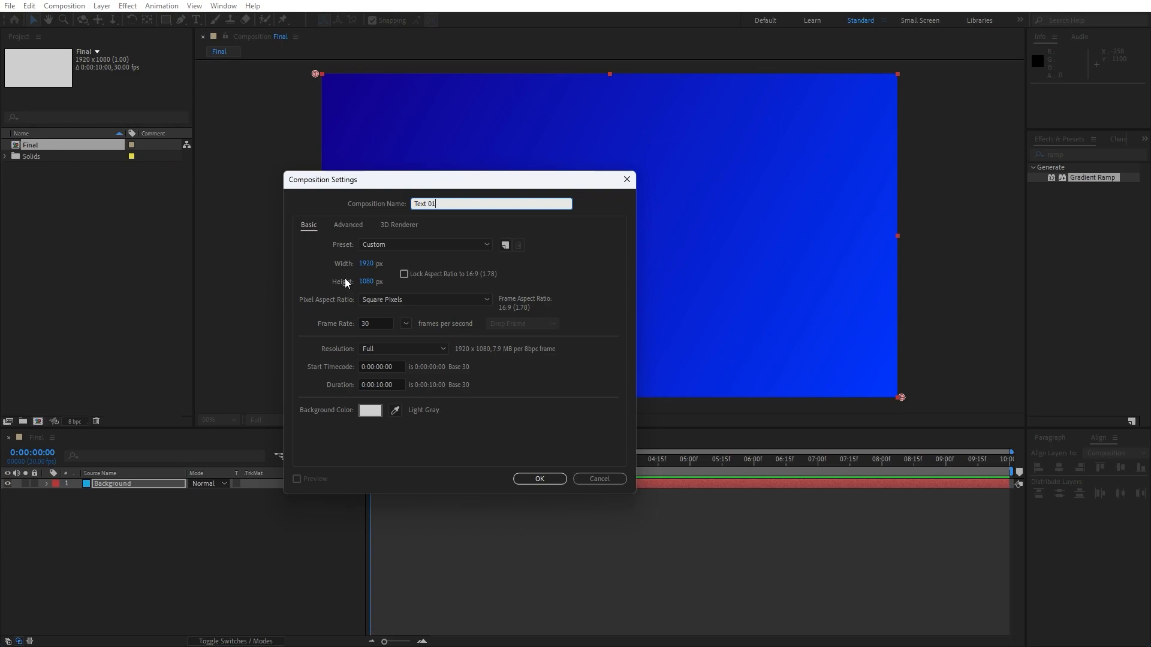
left_click(366, 264)
type("950")
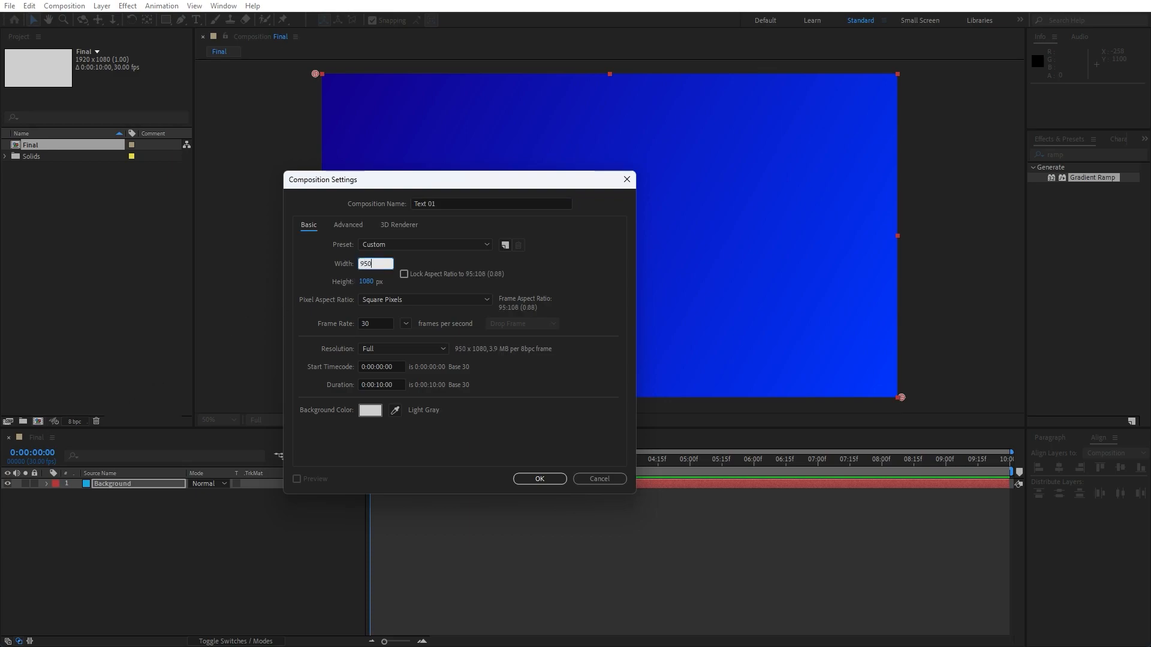
left_click(366, 282)
type("180")
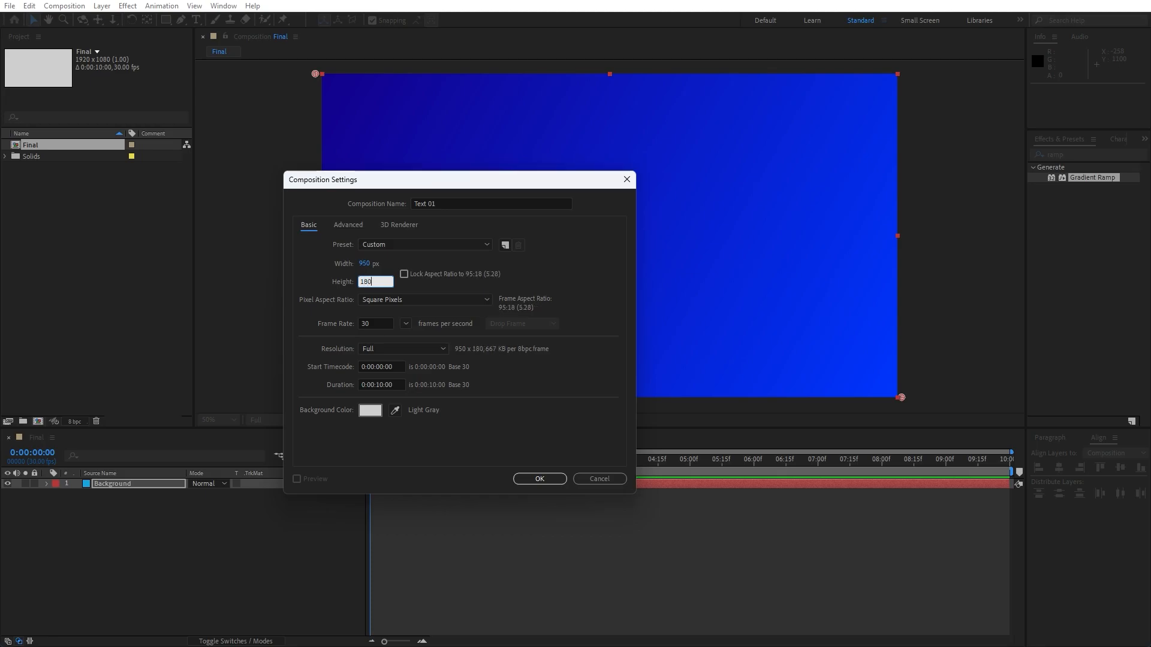
key("Return")
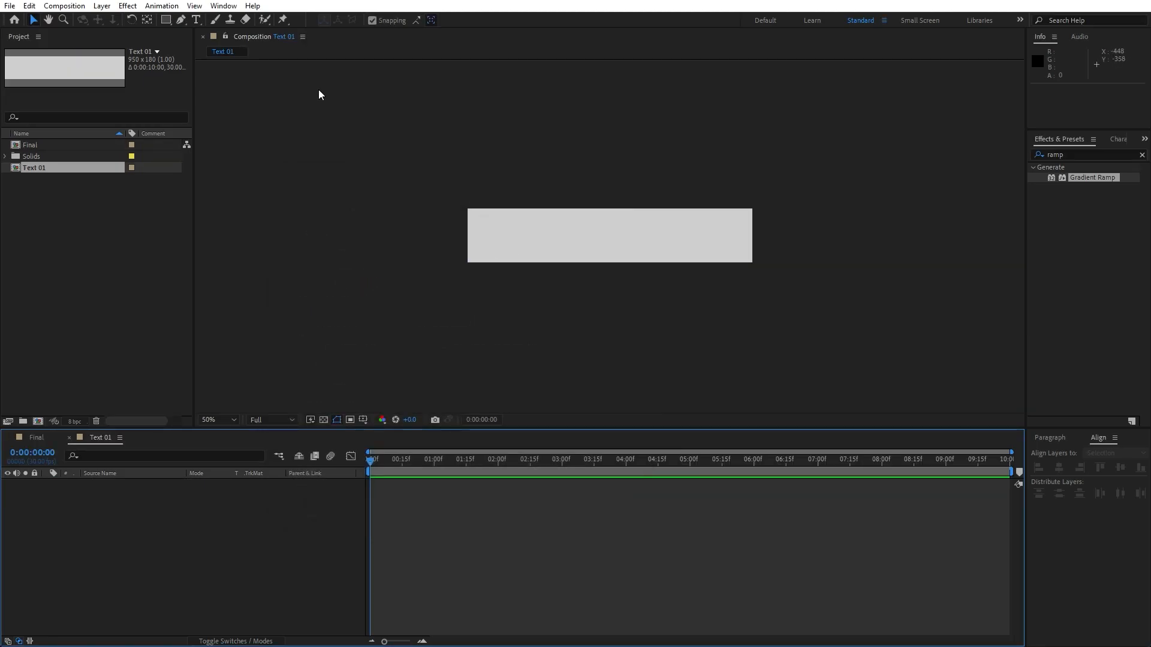
Add a text layer reading TYPOGRAPHY to the Text 01 composition
left_click(195, 21)
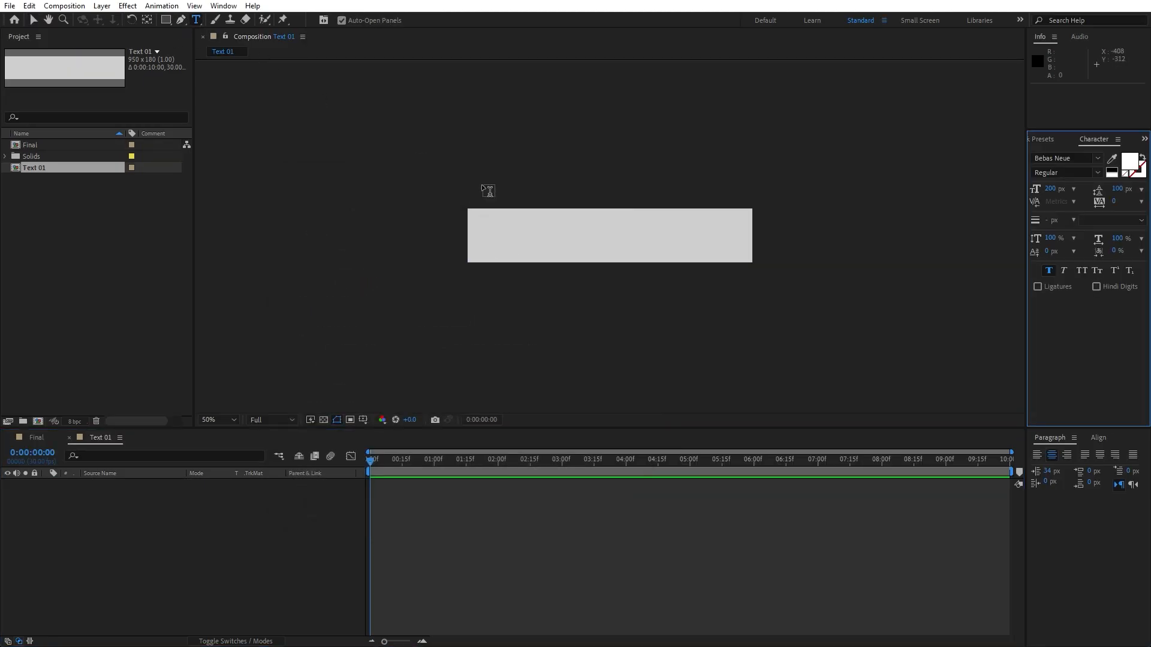
left_click(562, 245)
type("TY")
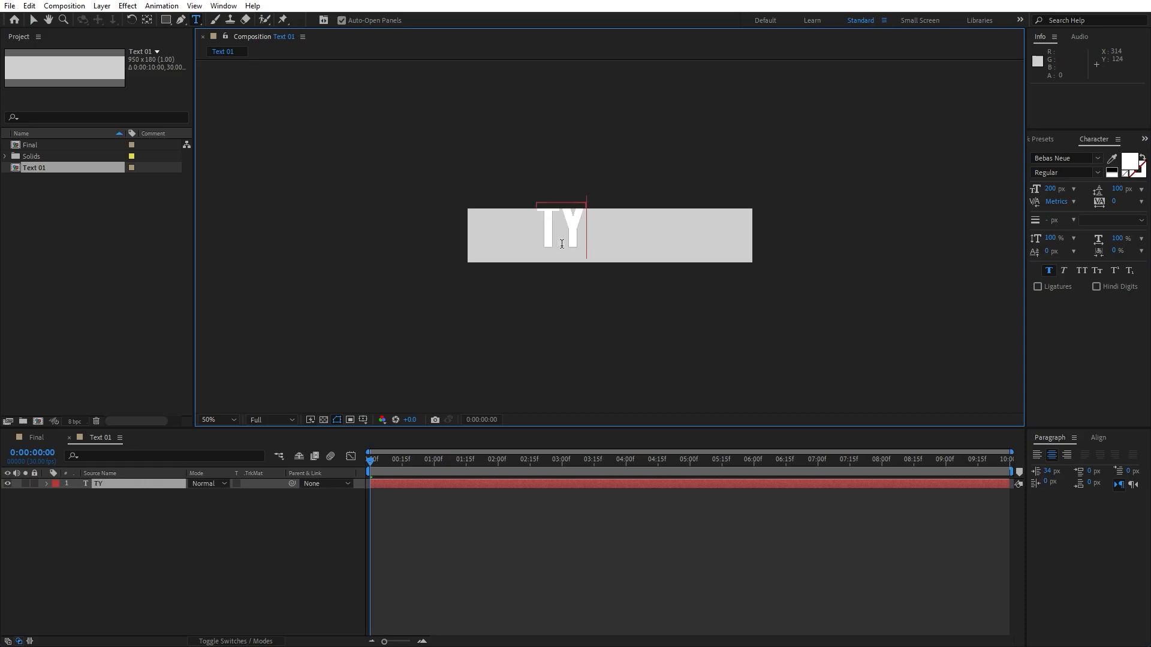
type("POGRAPHY")
left_click(123, 485)
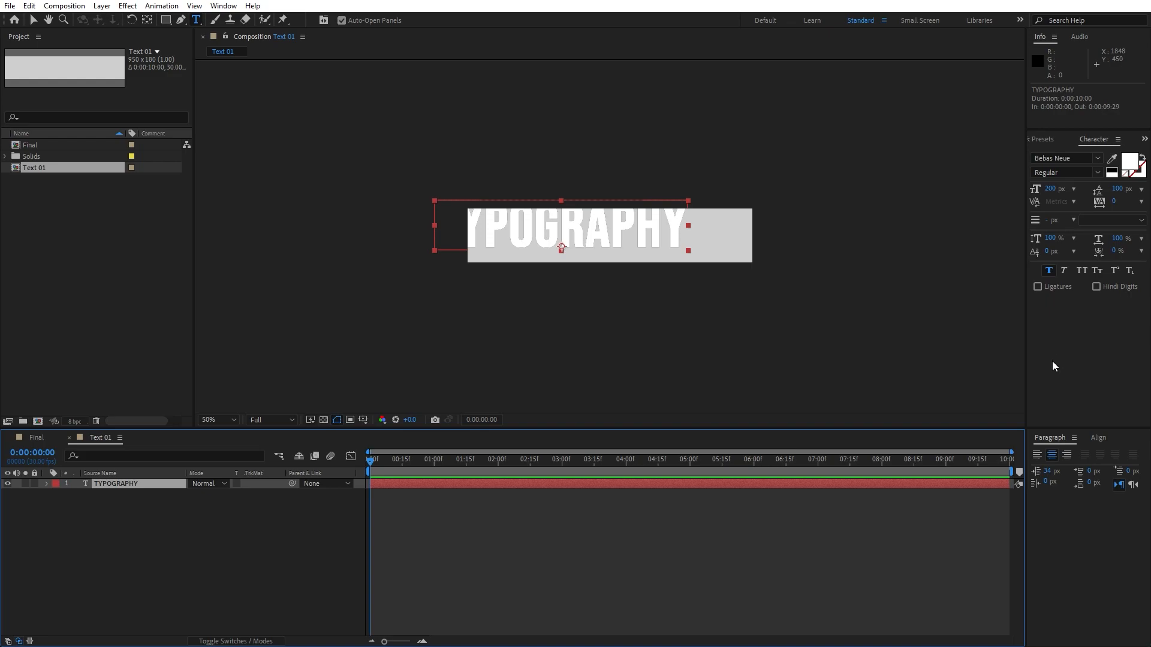
Center the TYPOGRAPHY layer horizontally and vertically in the composition
left_click(1098, 438)
left_click(1059, 467)
left_click(1120, 468)
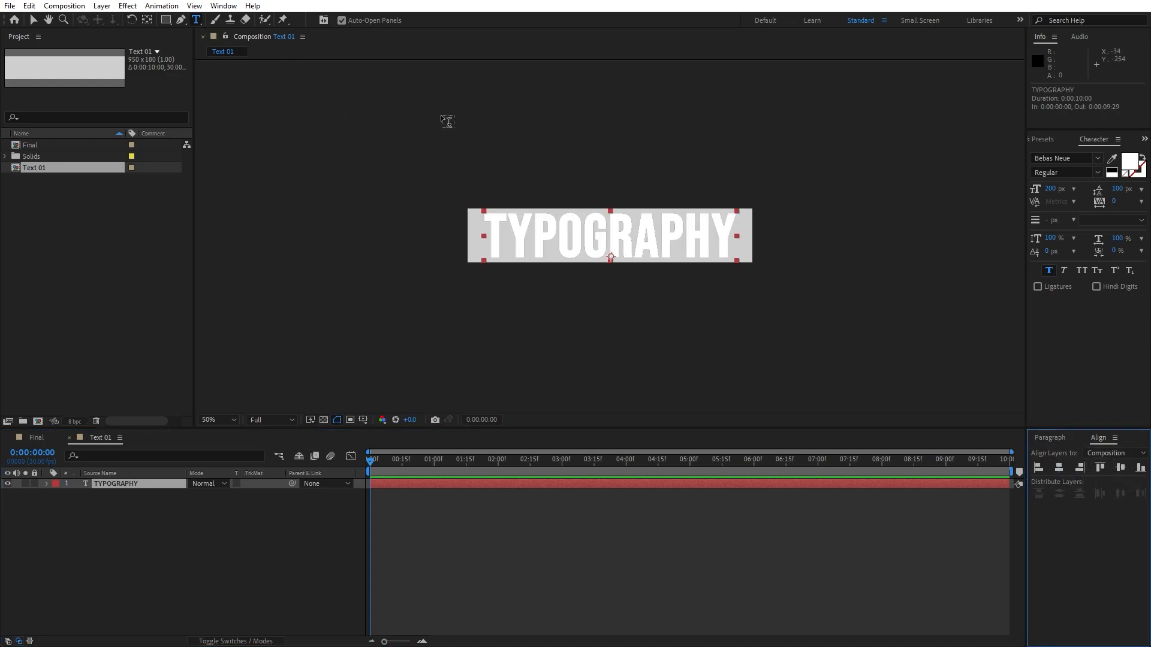
left_click(224, 6)
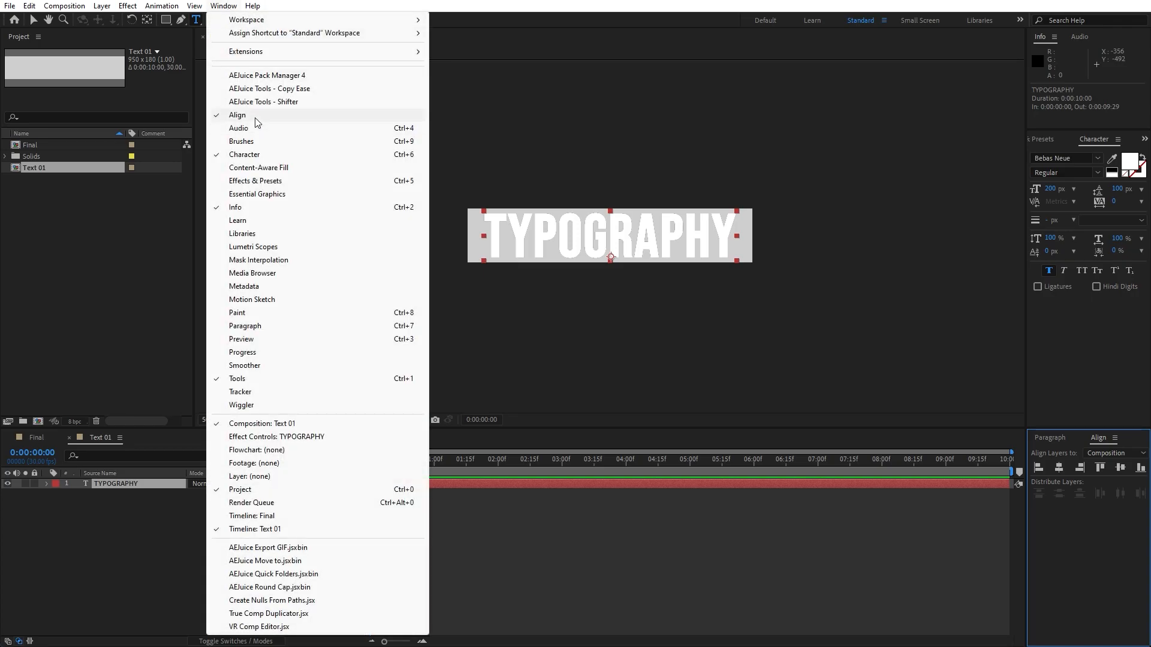
left_click(224, 520)
Set the TYPOGRAPHY text's font size to 210 px and center the layer vertically in the composition again
key("/")
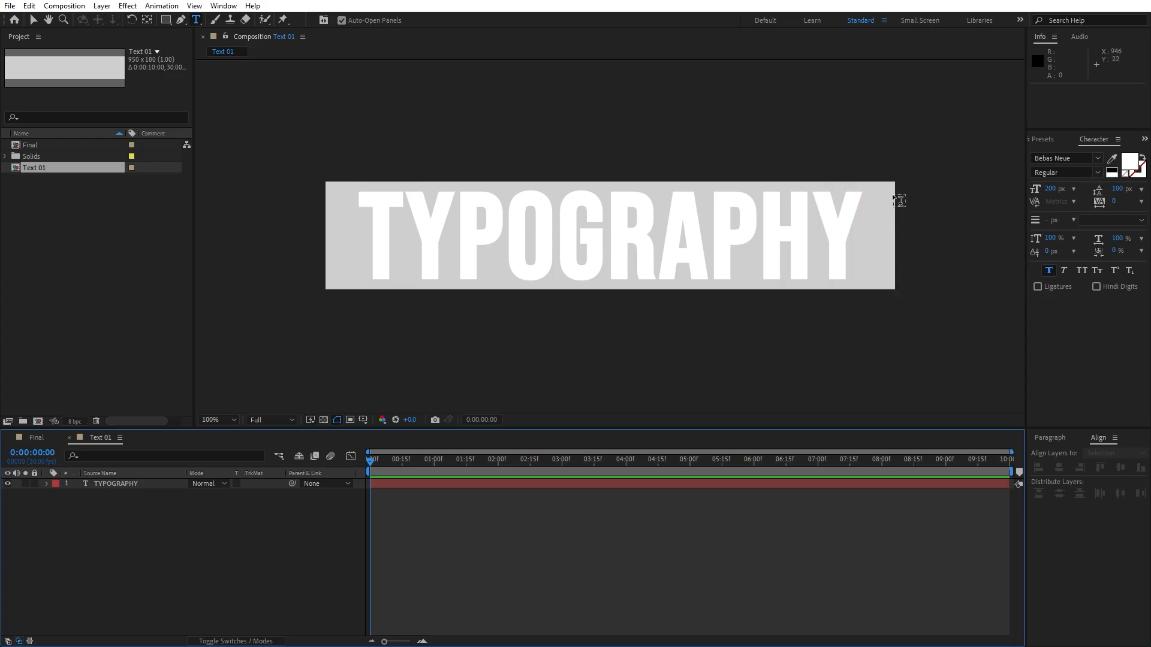
left_click(127, 483)
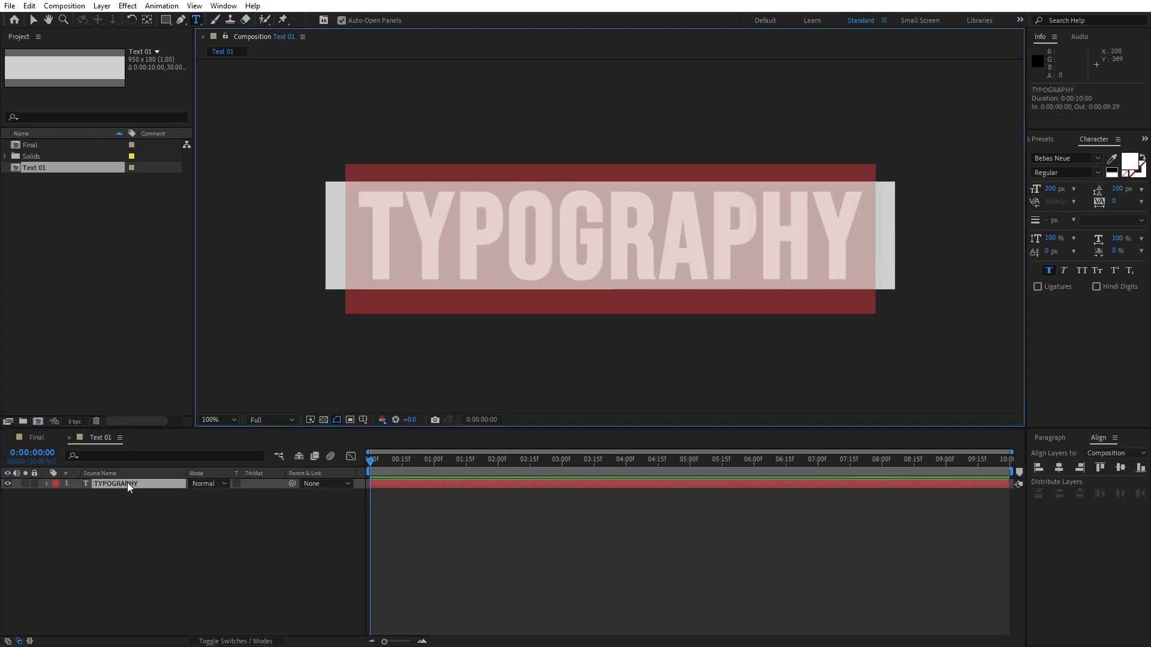
left_click(1054, 189)
type("210")
key("Return")
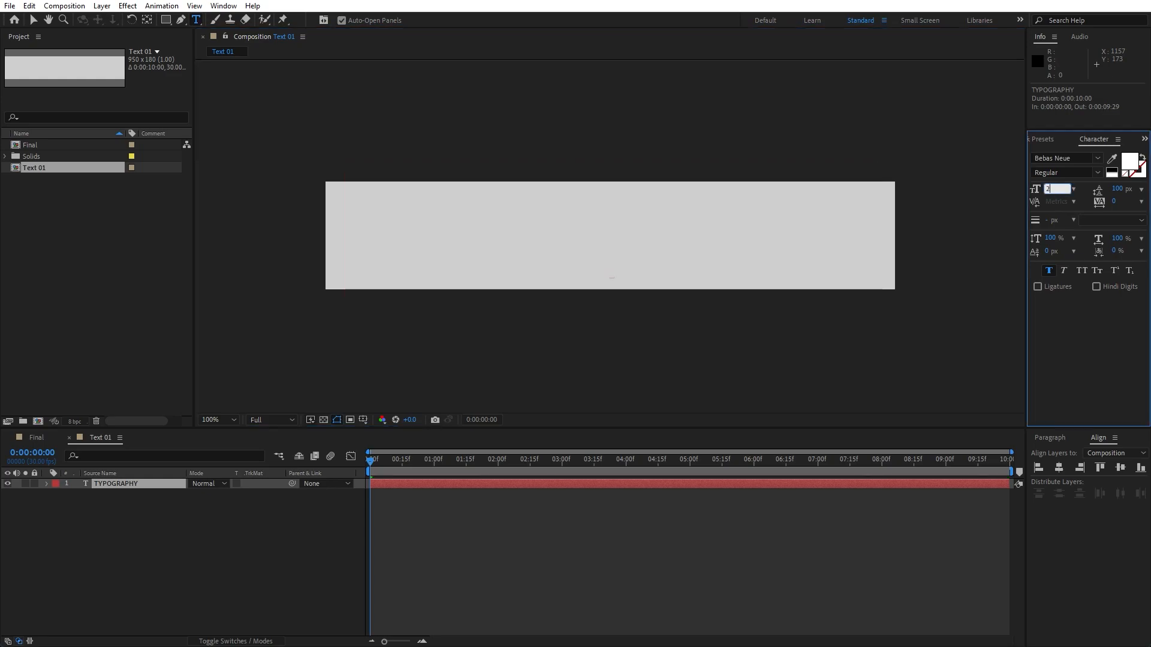
left_click(193, 570)
left_click(133, 485)
left_click(1116, 467)
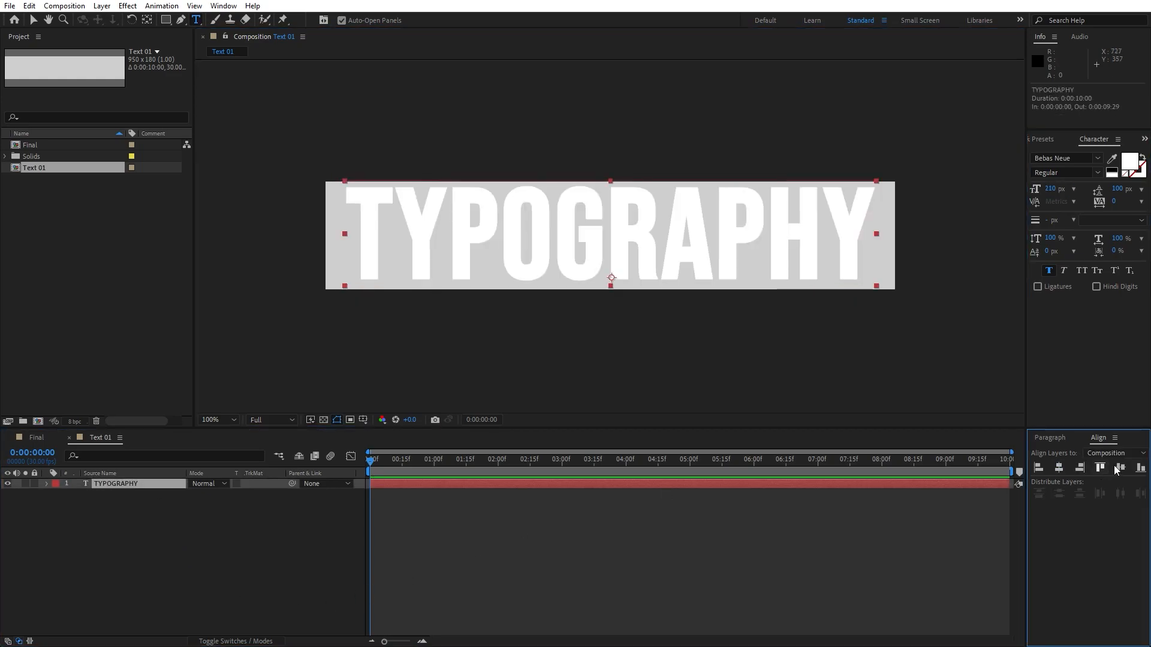
Return to the Final composition and add Text 01 to it as a layer above Background
left_click(178, 538)
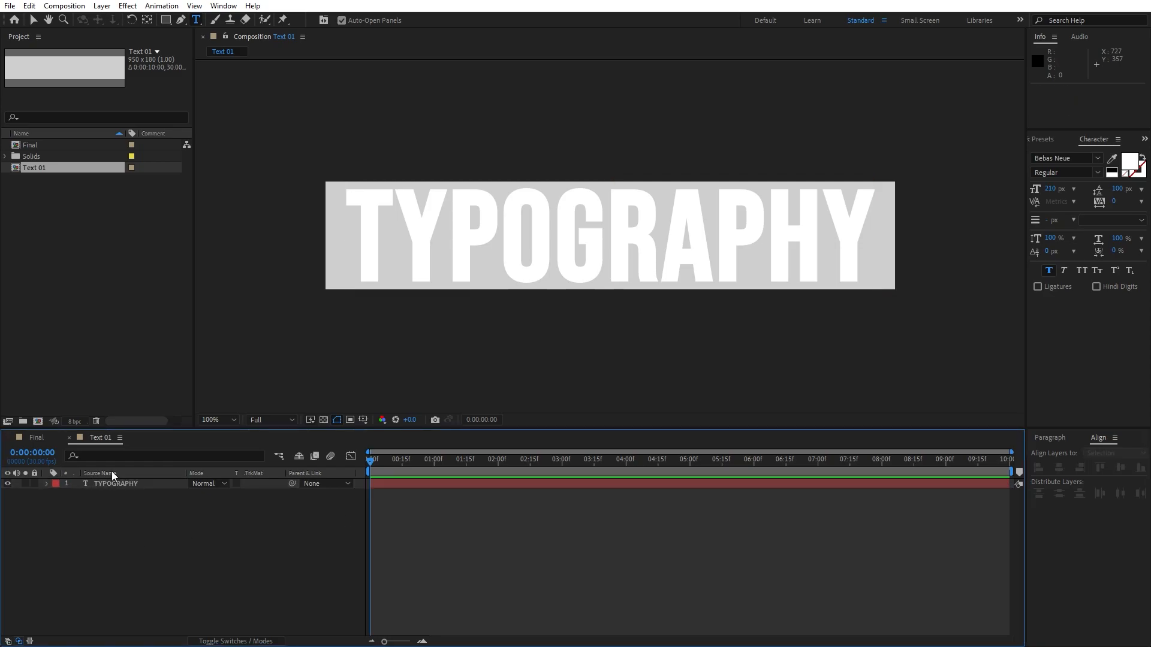
left_click(70, 438)
left_click_drag(44, 172, 136, 480)
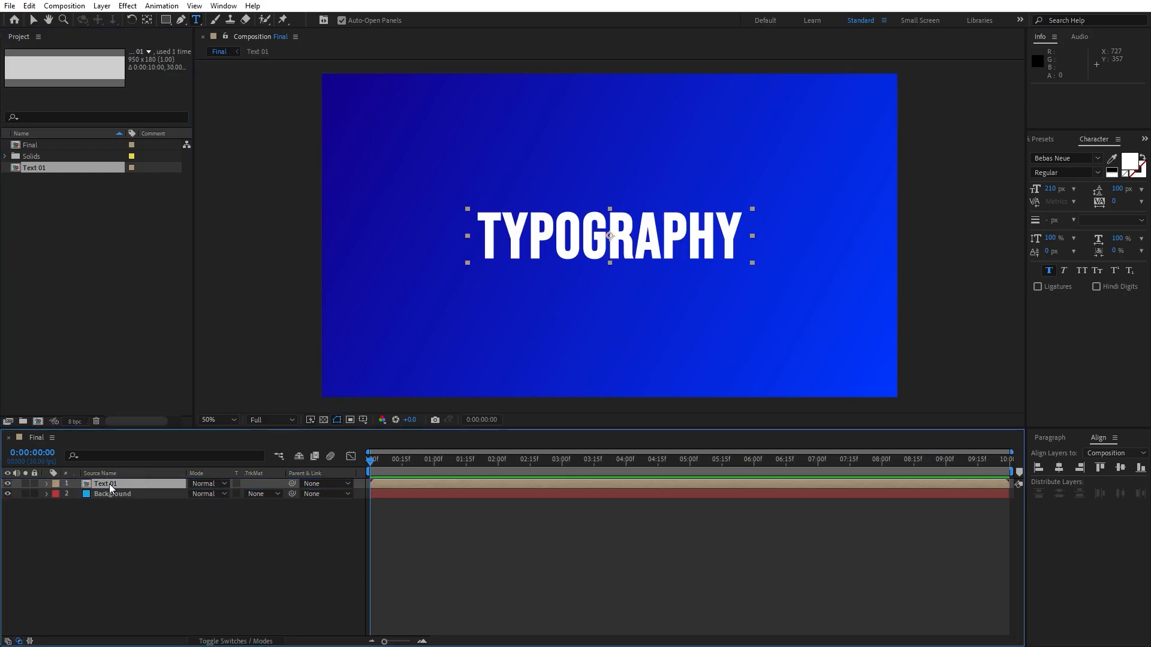
Pre-compose the Text 01 layer as "Text 01 + Elements", moving all attributes into the new composition
right_click(110, 484)
left_click(161, 411)
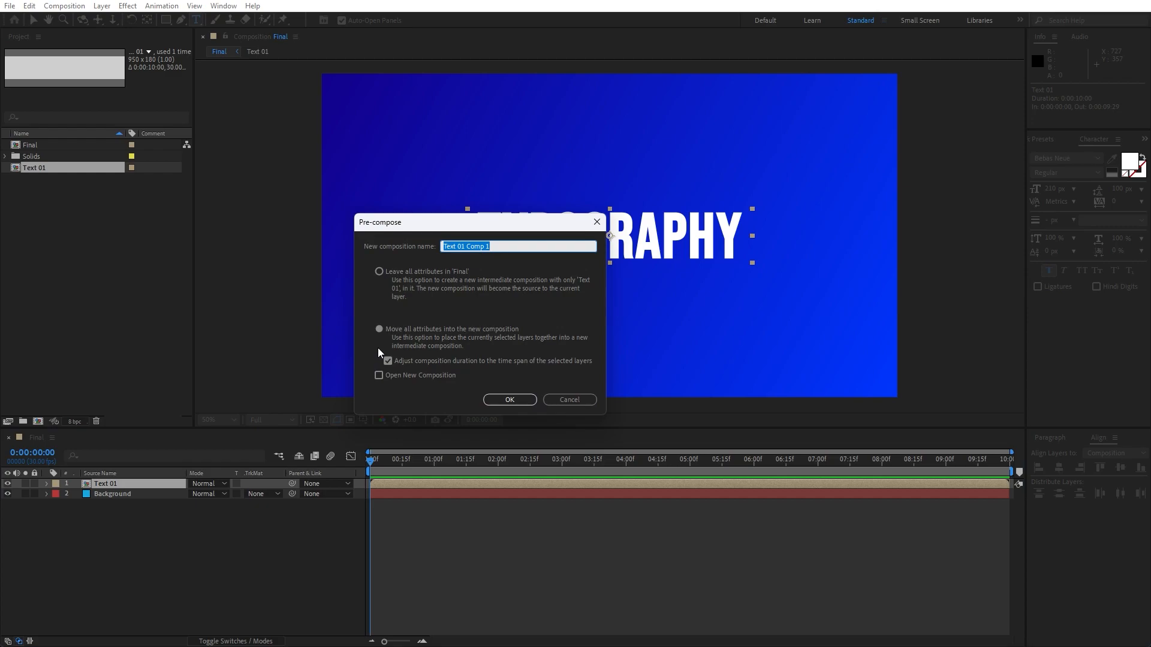
left_click(380, 329)
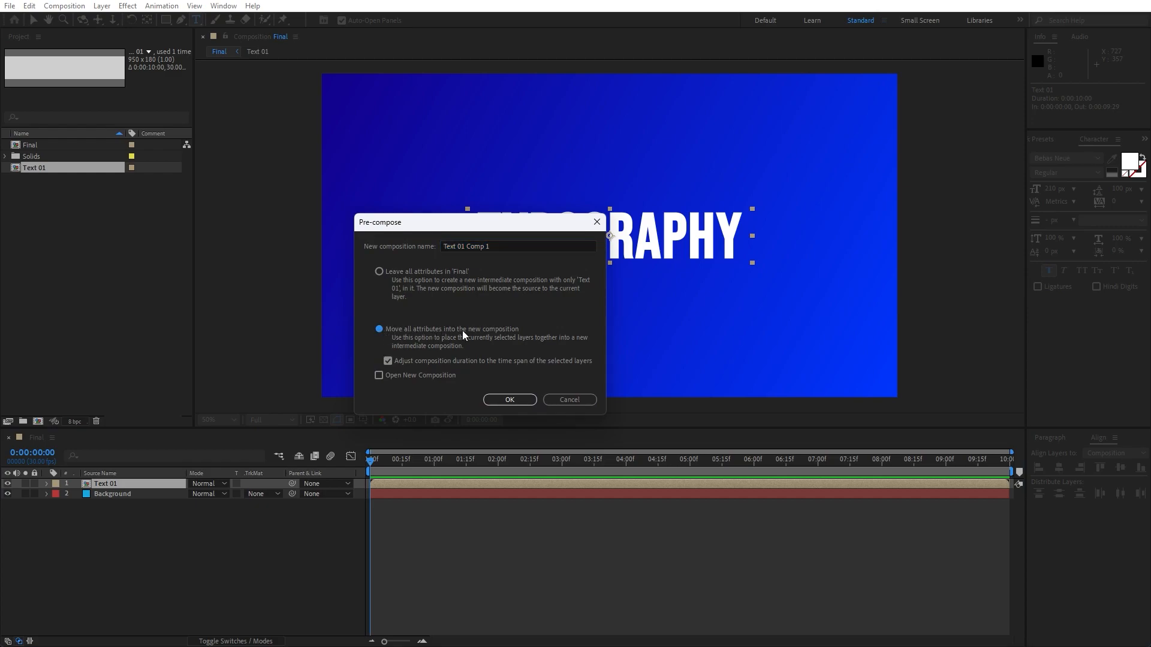
left_click(504, 246)
type("Text 01 + Elements")
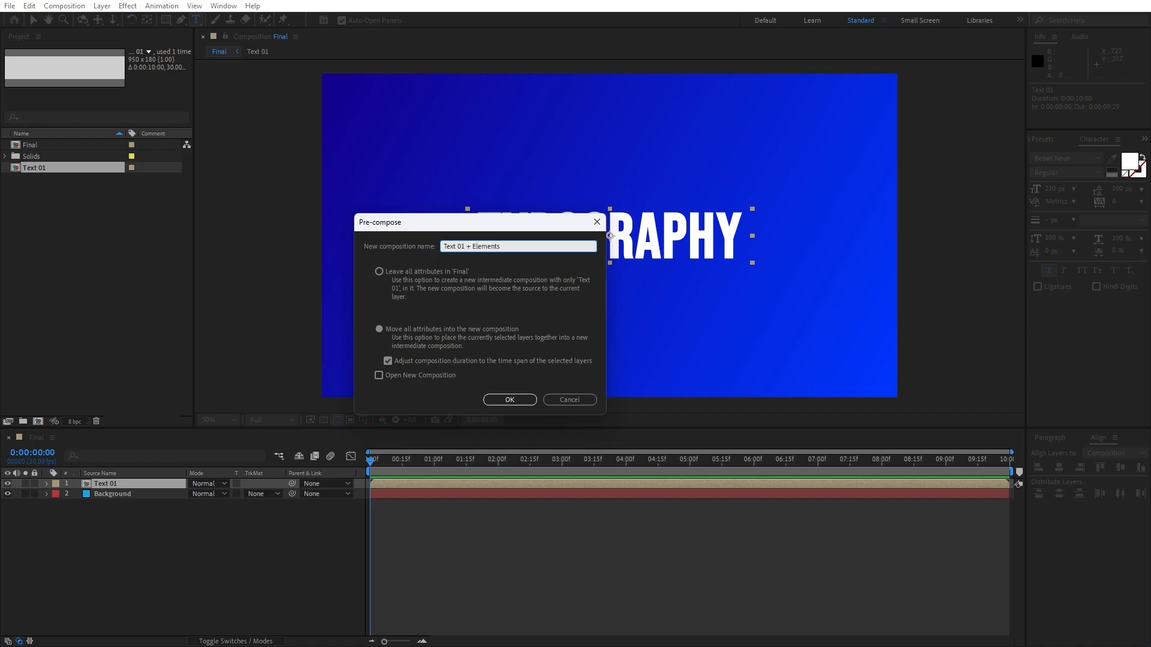
left_click(511, 400)
left_click(103, 570)
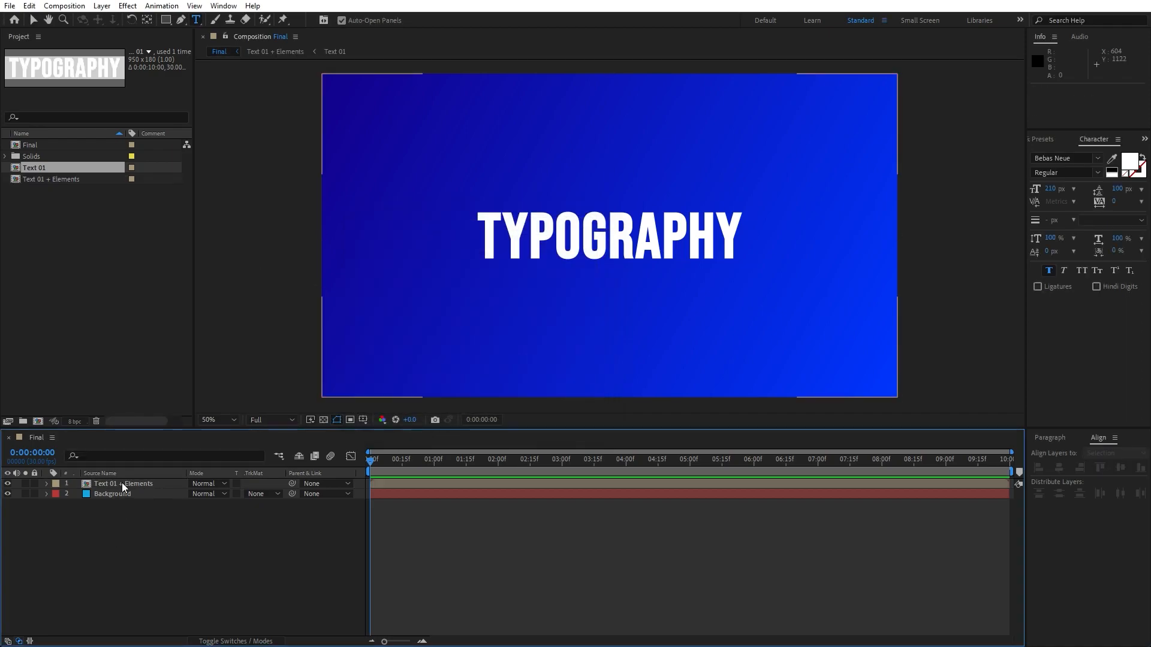
Open the Text 01 + Elements composition and resize it to 500 x 500 px
double_click(121, 483)
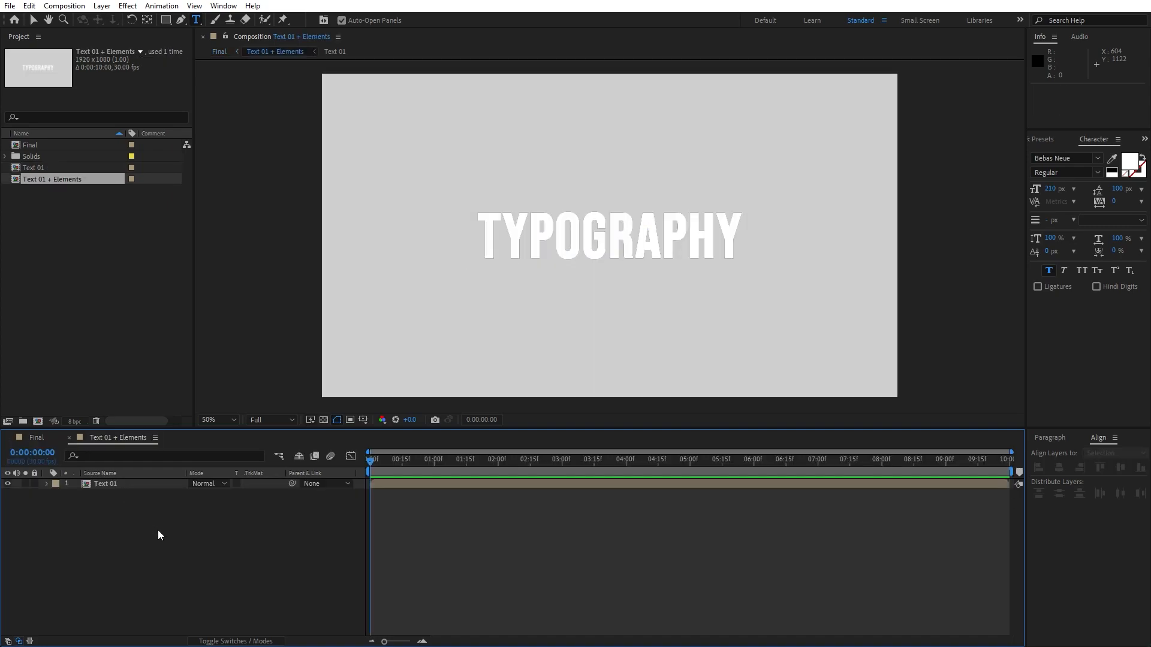
key("ctrl+k")
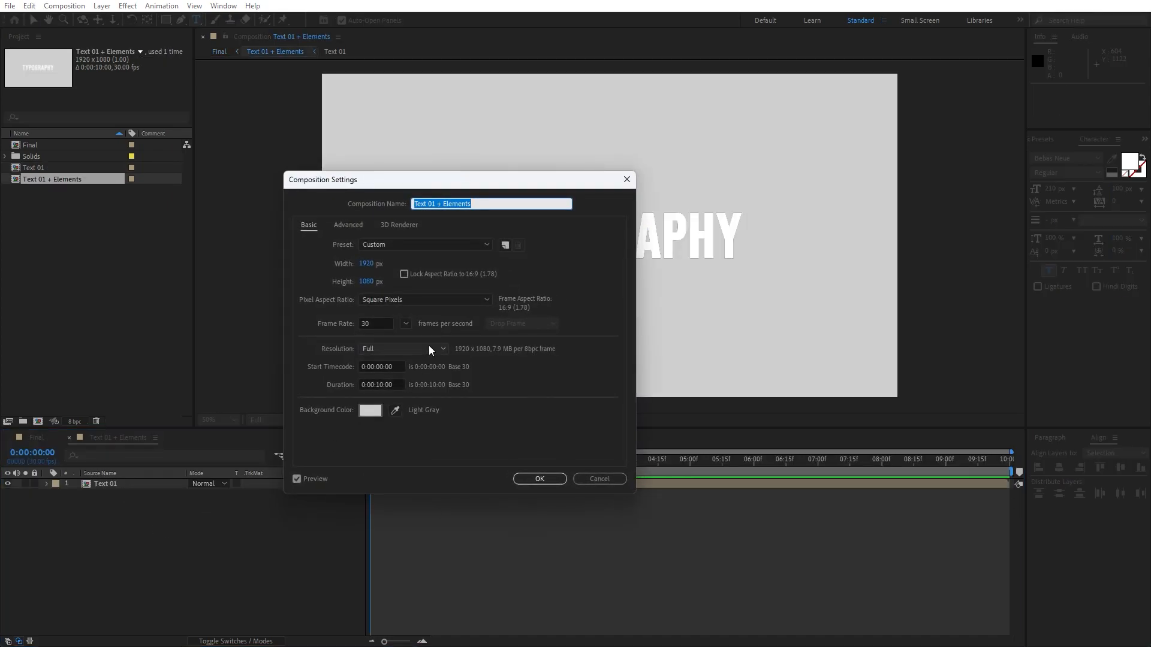
left_click(368, 264)
type("500")
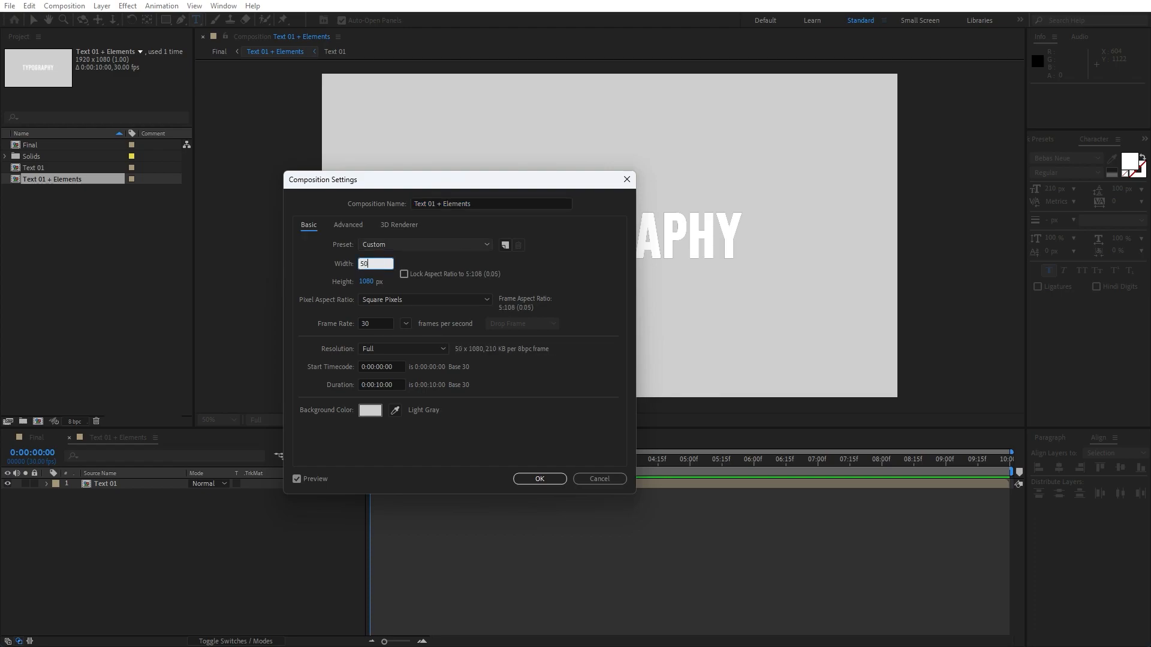
key("Tab")
type("500")
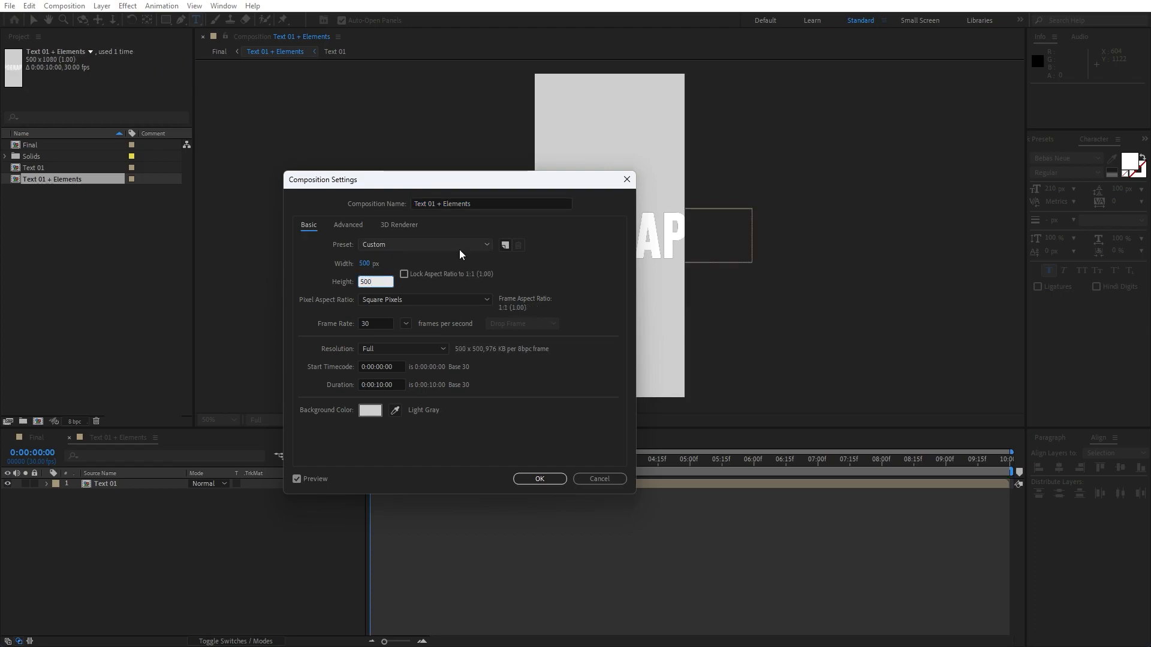
left_click(543, 479)
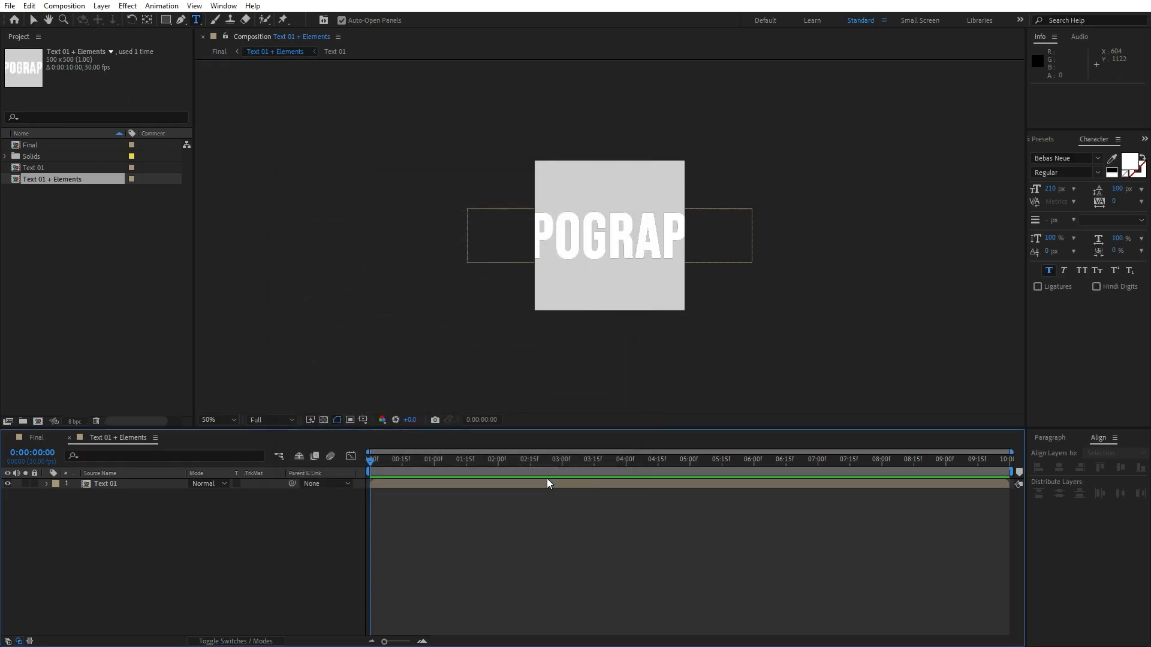
Apply Gradient Ramp to the Text 01 layer, placing the ramp start at about 127, -16 and the end at about 861, 198
left_click(111, 487)
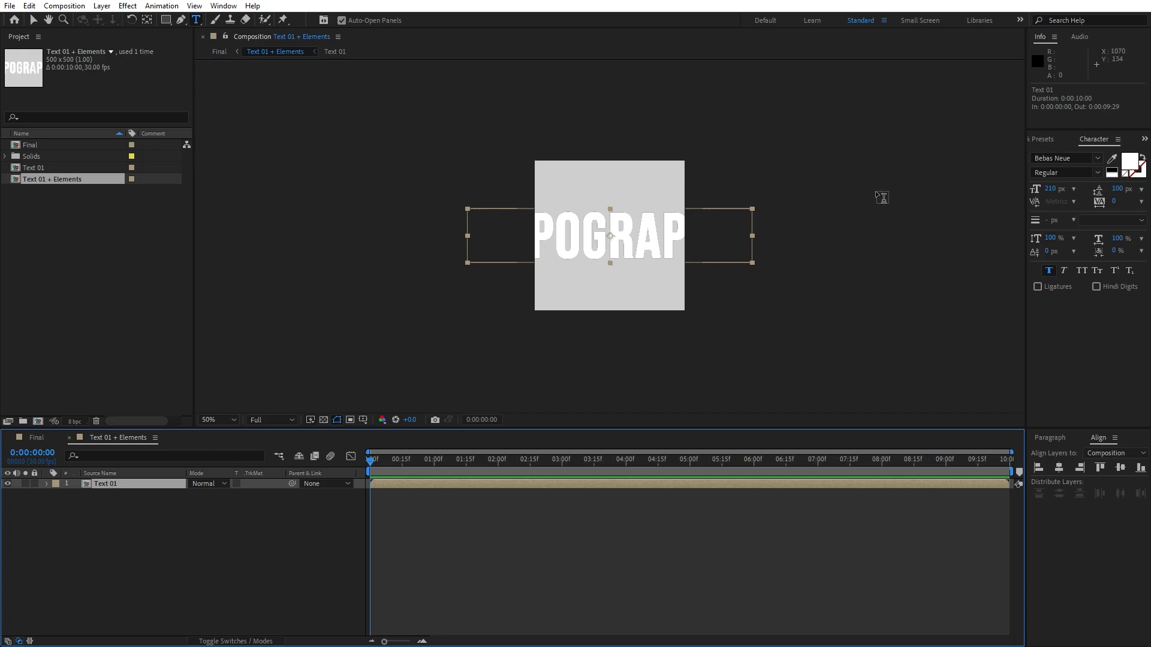
left_click(1043, 139)
left_click_drag(1089, 177, 121, 483)
key("v")
left_click(111, 72)
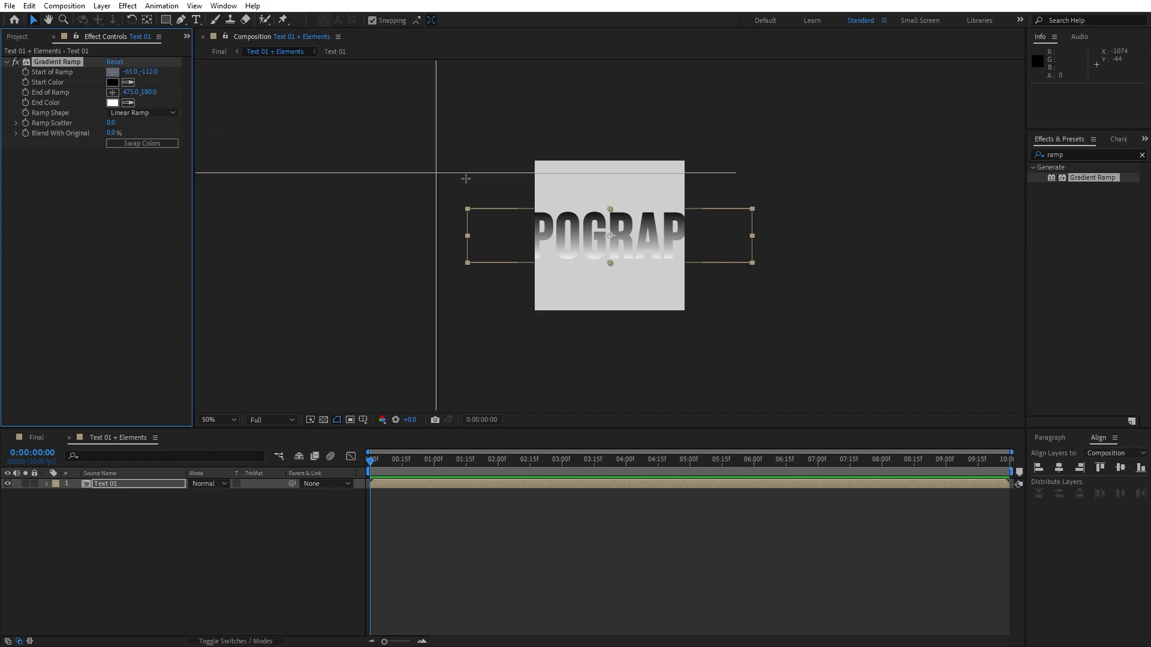
left_click(505, 204)
left_click(112, 93)
left_click(725, 267)
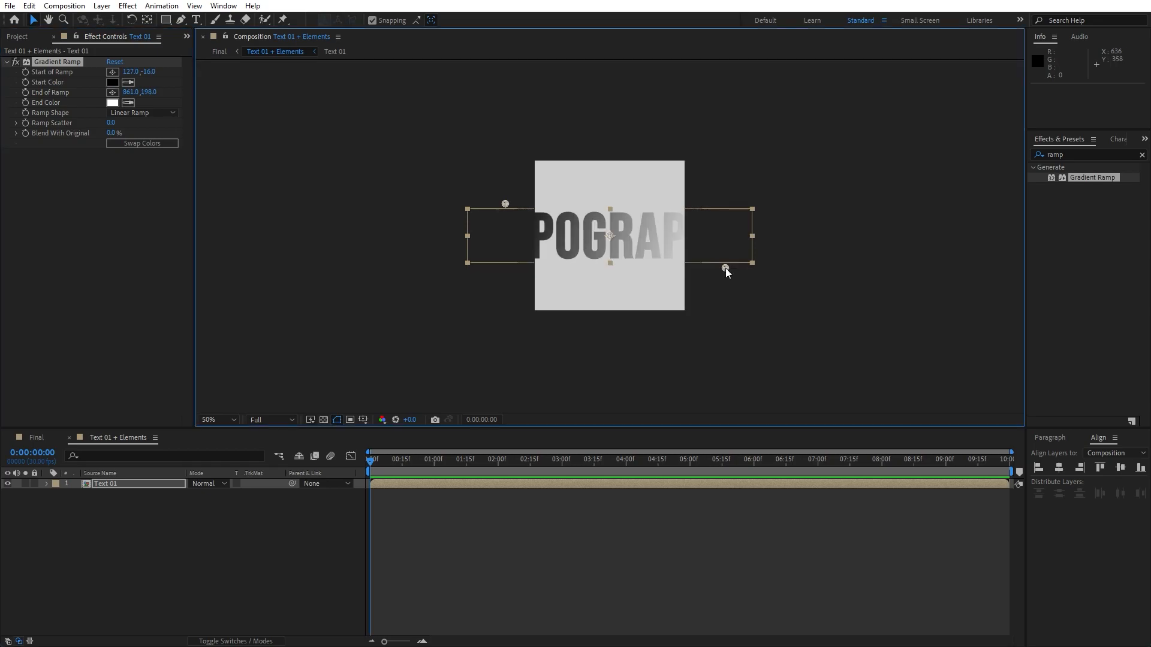
Set the Gradient Ramp's start color to a saturated pink
left_click(113, 82)
left_click(642, 326)
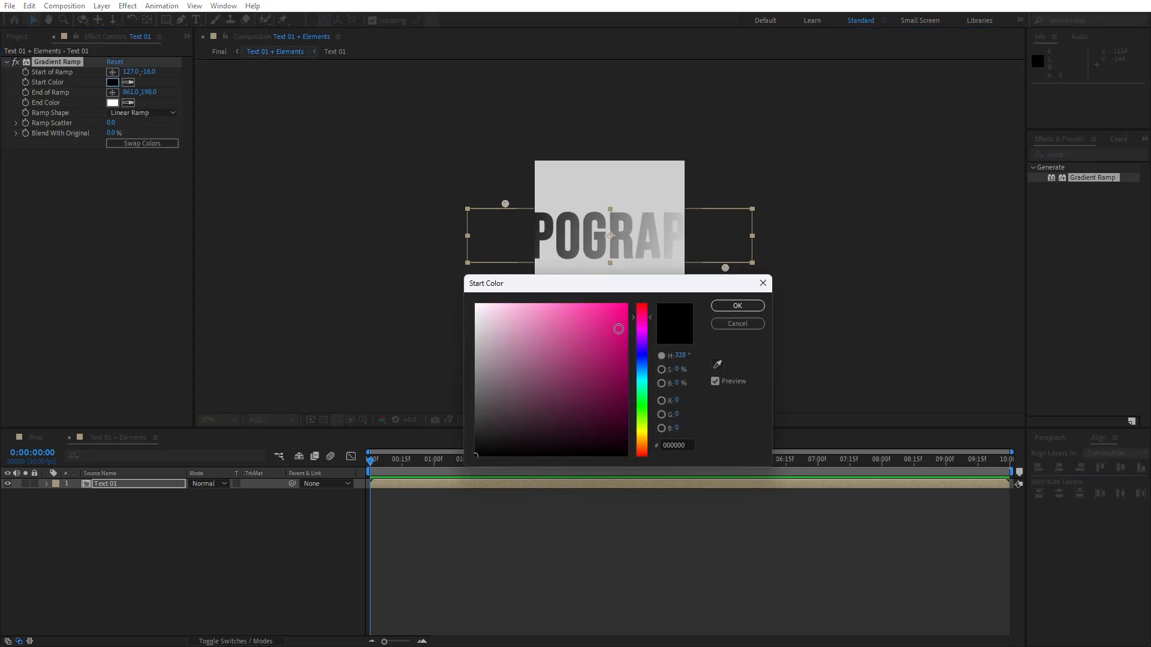
left_click(628, 317)
left_click_drag(629, 317, 613, 313)
left_click(723, 306)
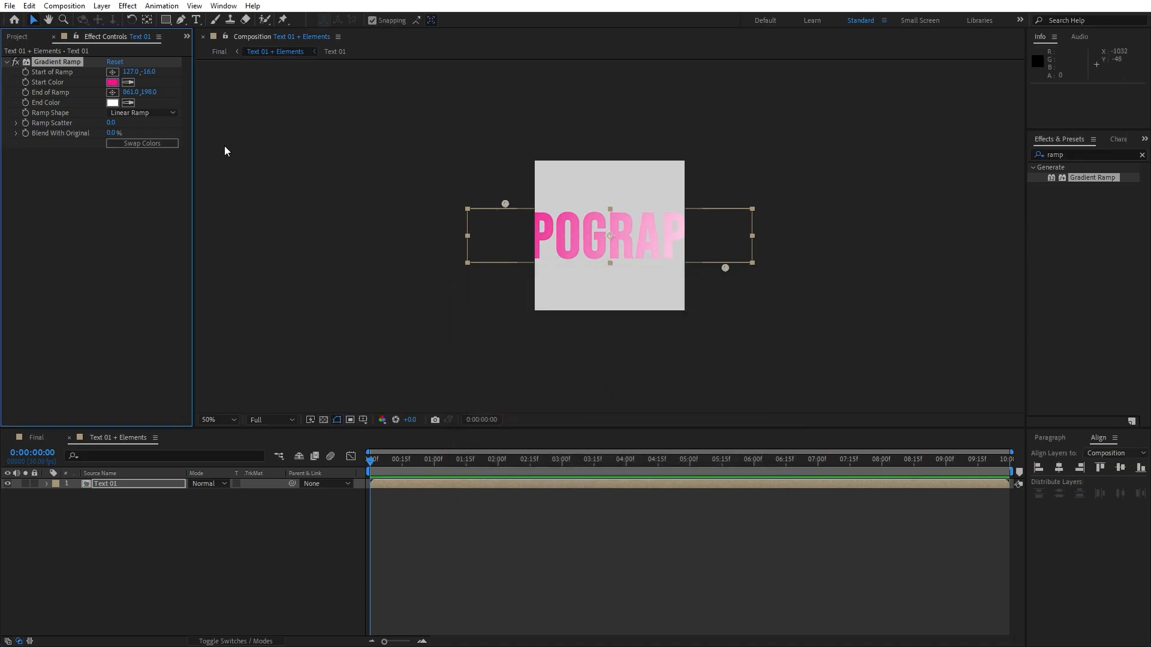
Set the Gradient Ramp's end color to bright blue 0048FF
left_click(113, 102)
left_click(643, 359)
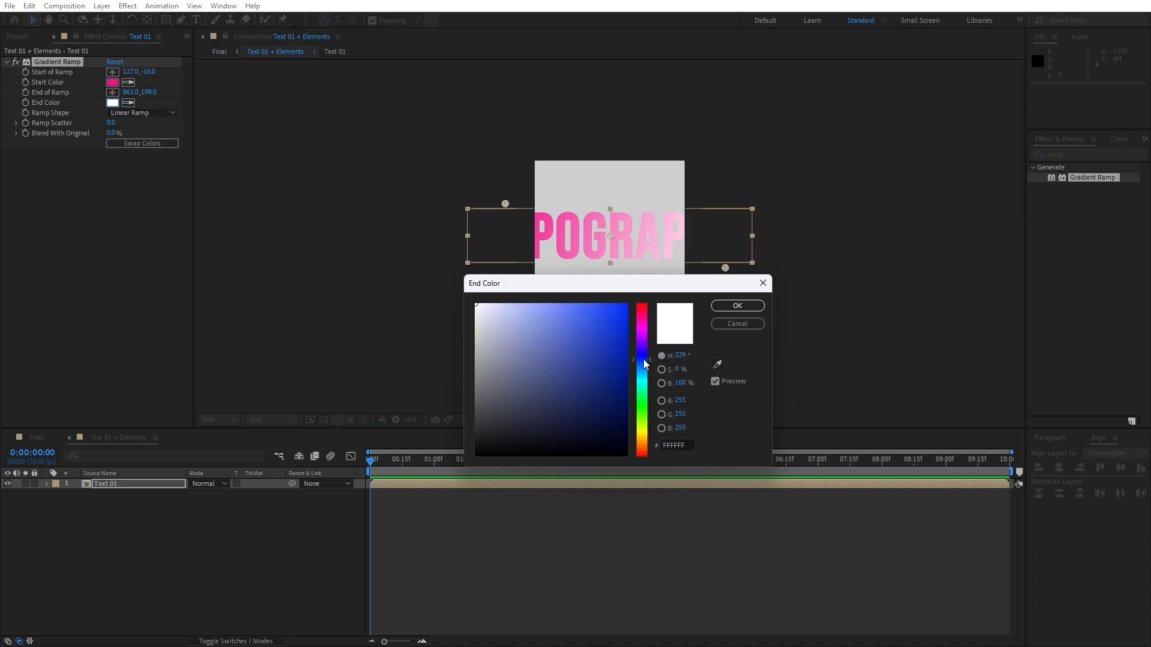
left_click_drag(609, 368, 653, 300)
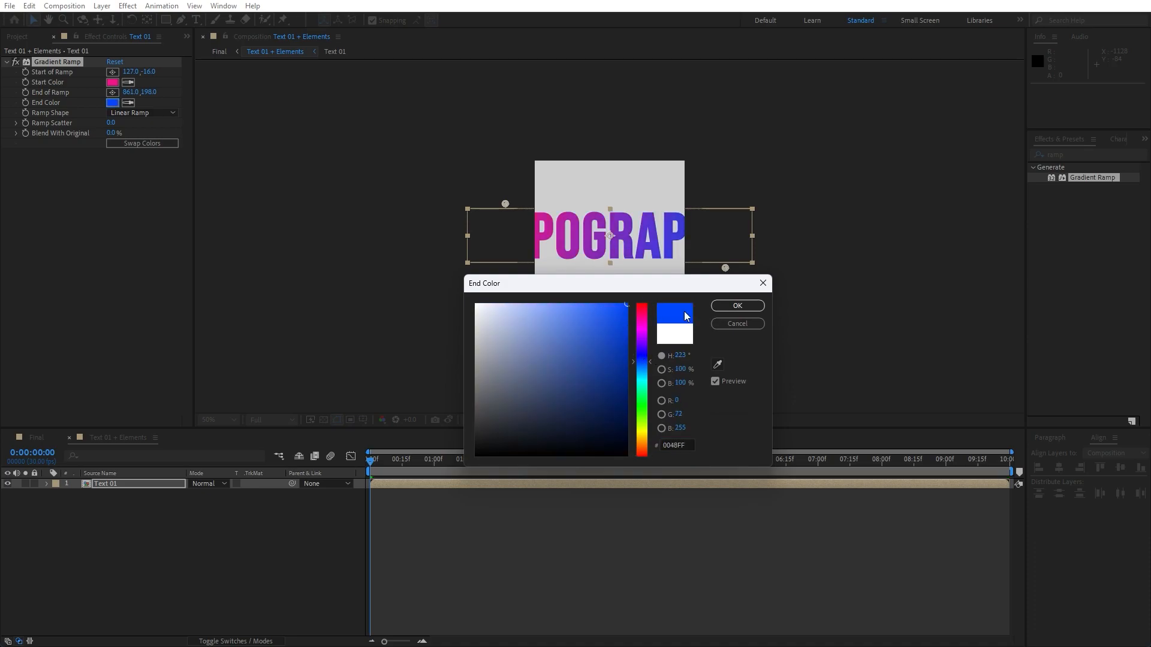
left_click(737, 307)
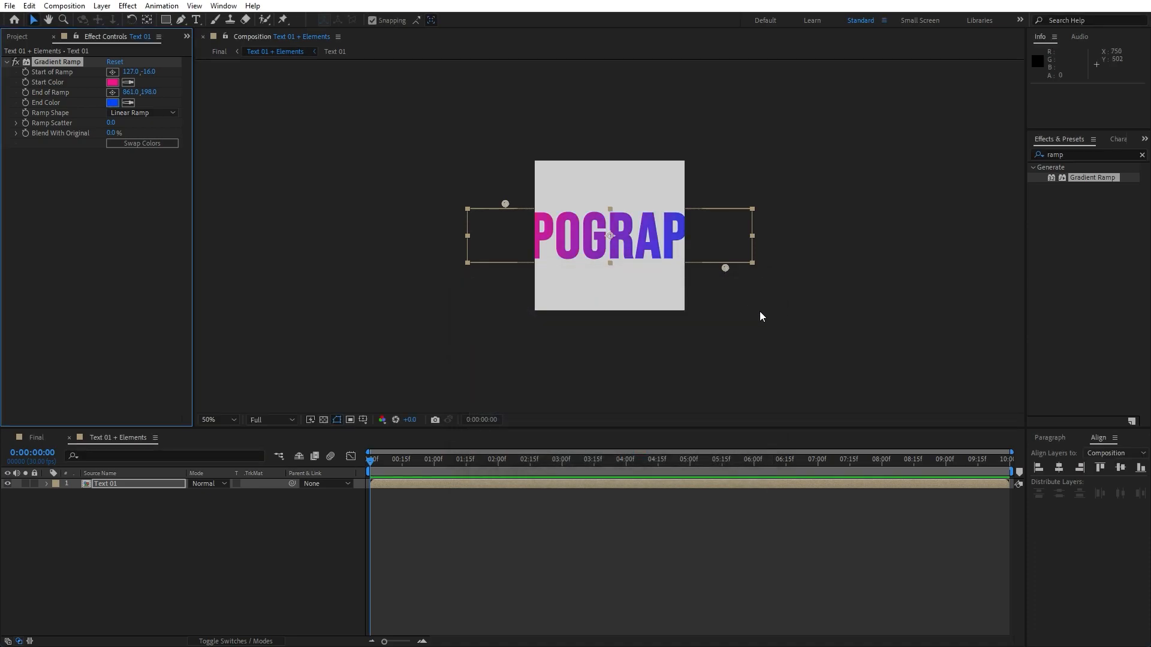
Apply Motion Tile to the Text 01 layer with output width and output height set to 800
left_click(1077, 155)
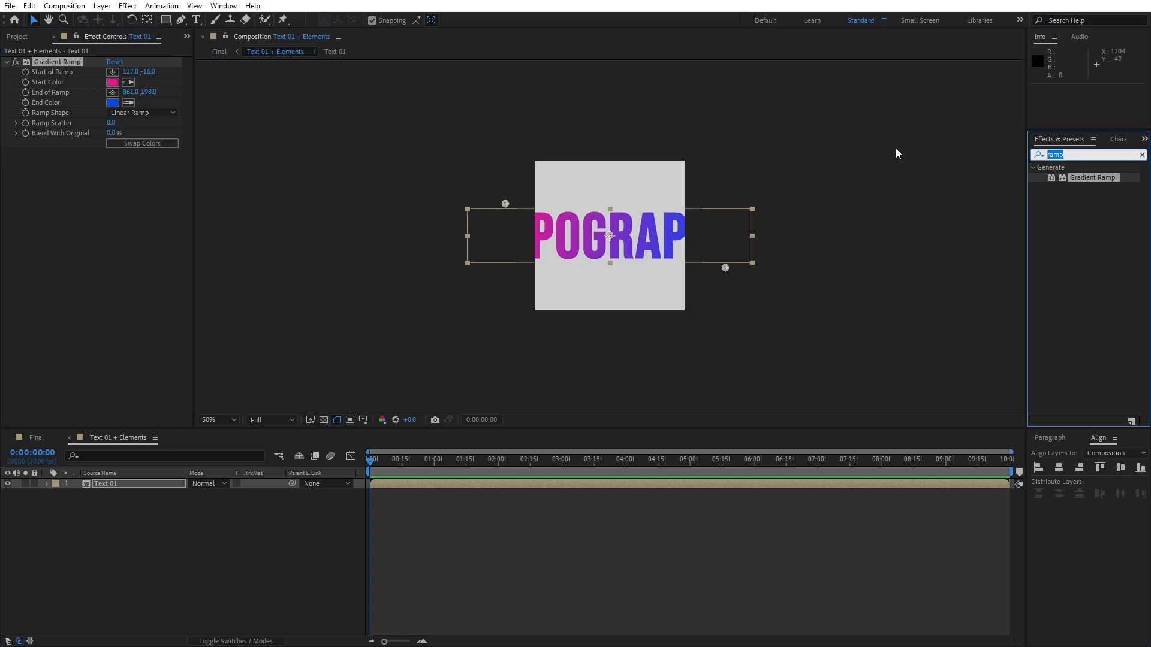
type("motion t")
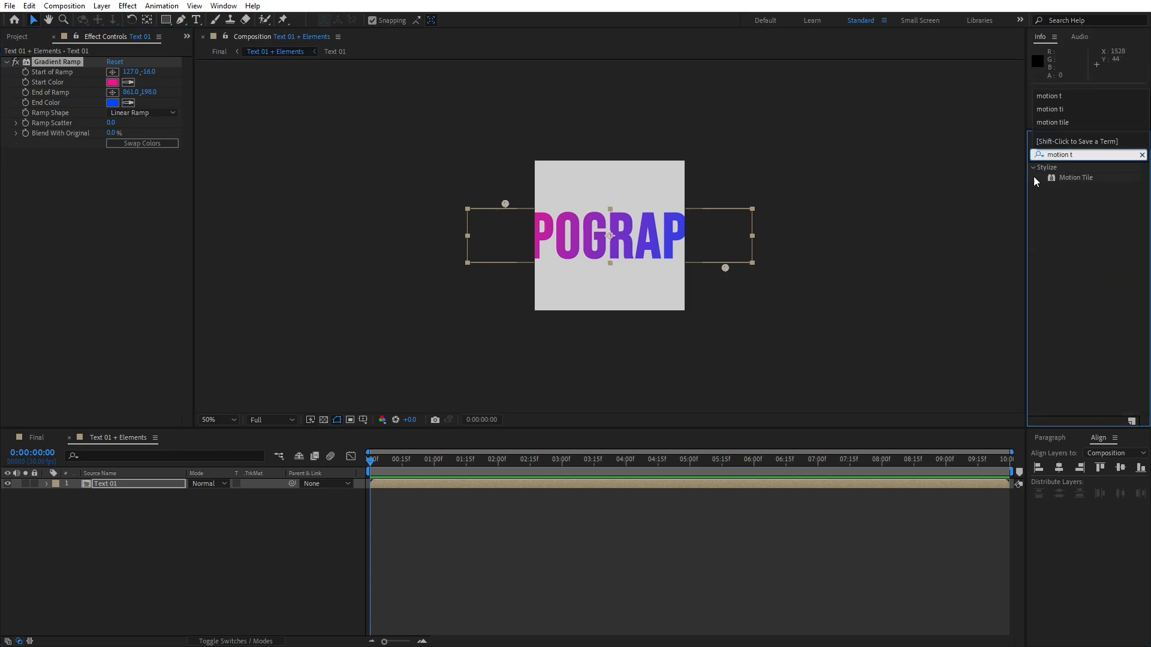
left_click_drag(1067, 178, 95, 488)
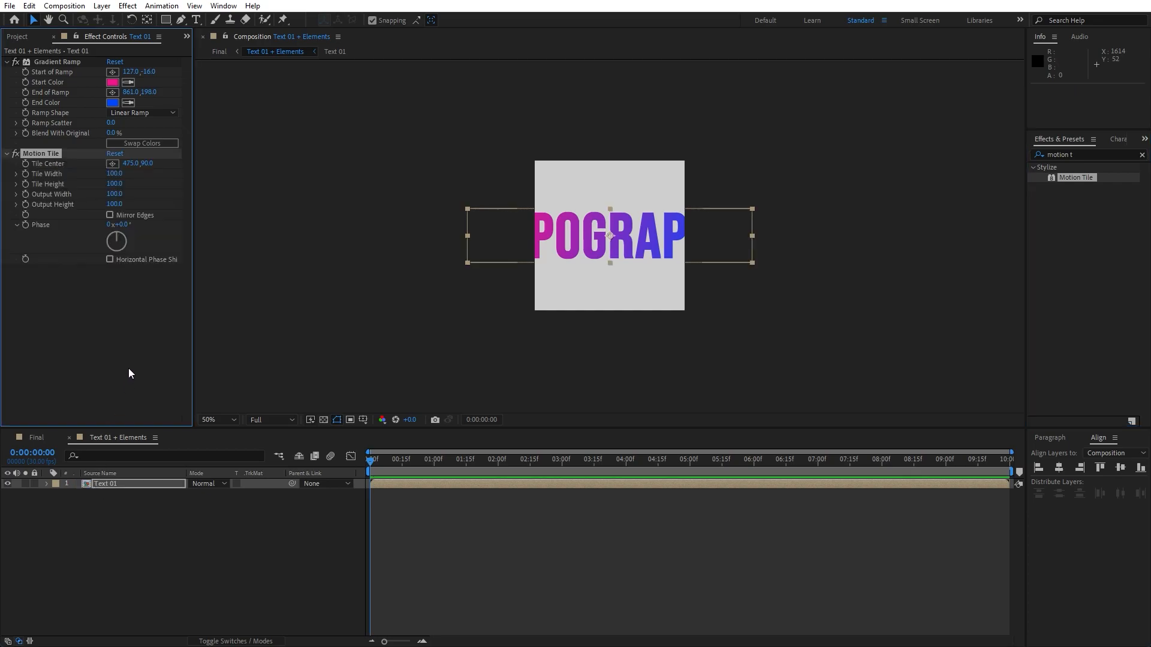
left_click(114, 194)
type("800")
key("Return")
left_click(114, 204)
type("800")
key("Return")
Apply Drop Shadow to the Text 01 layer with softness 5, and collapse the settings of all three effects
left_click(1079, 155)
type("drop s")
left_click_drag(1094, 178, 134, 483)
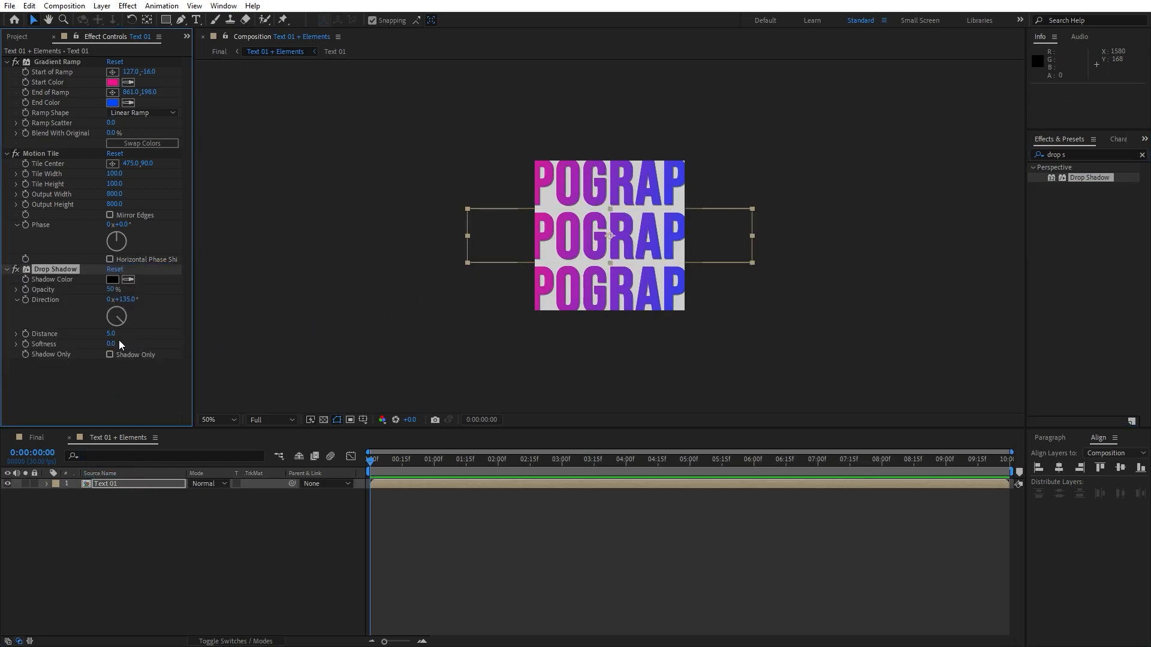
left_click(110, 346)
type("5")
left_click(111, 391)
left_click(6, 62)
left_click(6, 72)
left_click(6, 82)
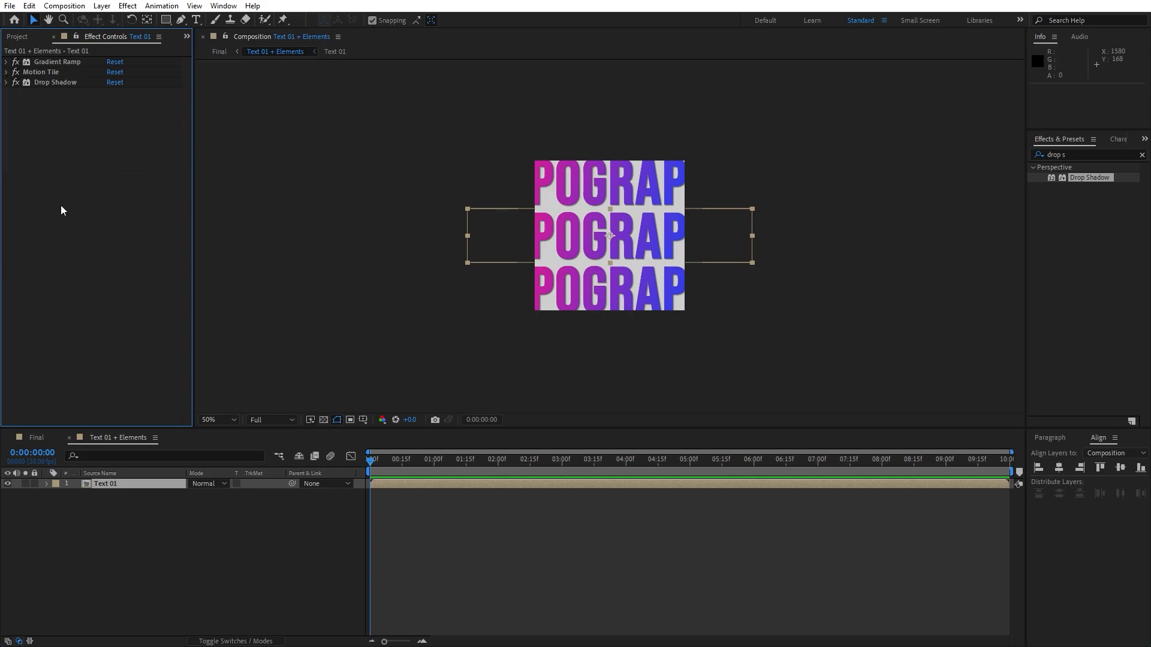
Apply Wave Warp to the Text 01 layer with wave height 100, wave width 1000 and wave speed 0.5
left_click_drag(1082, 155, 933, 156)
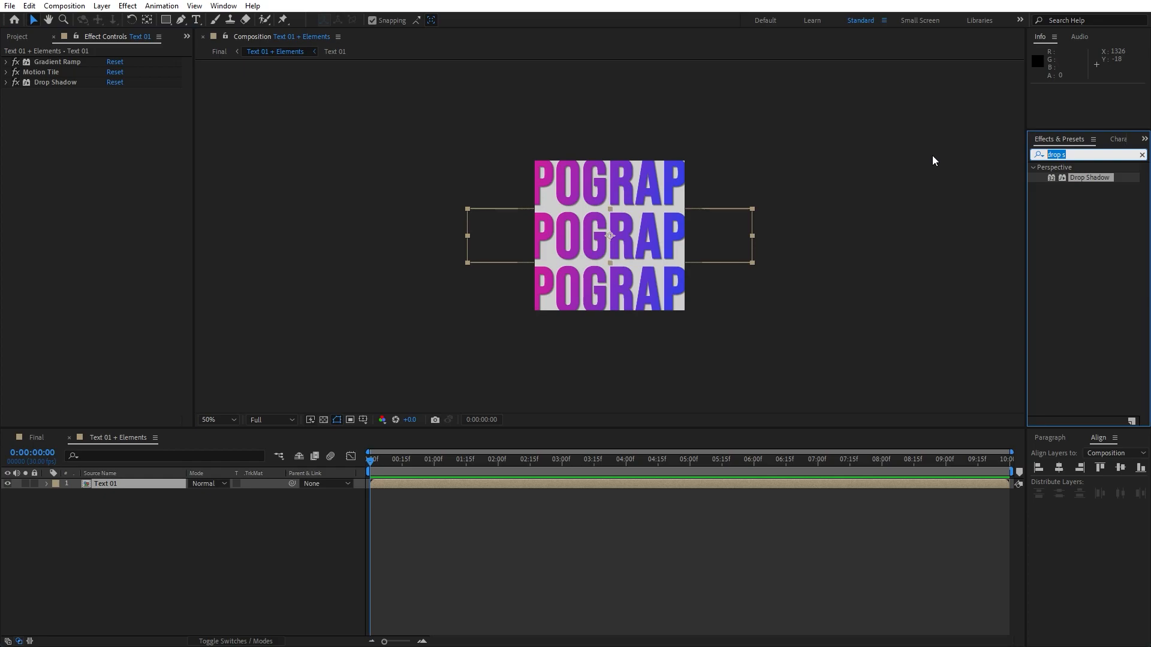
type("wave w")
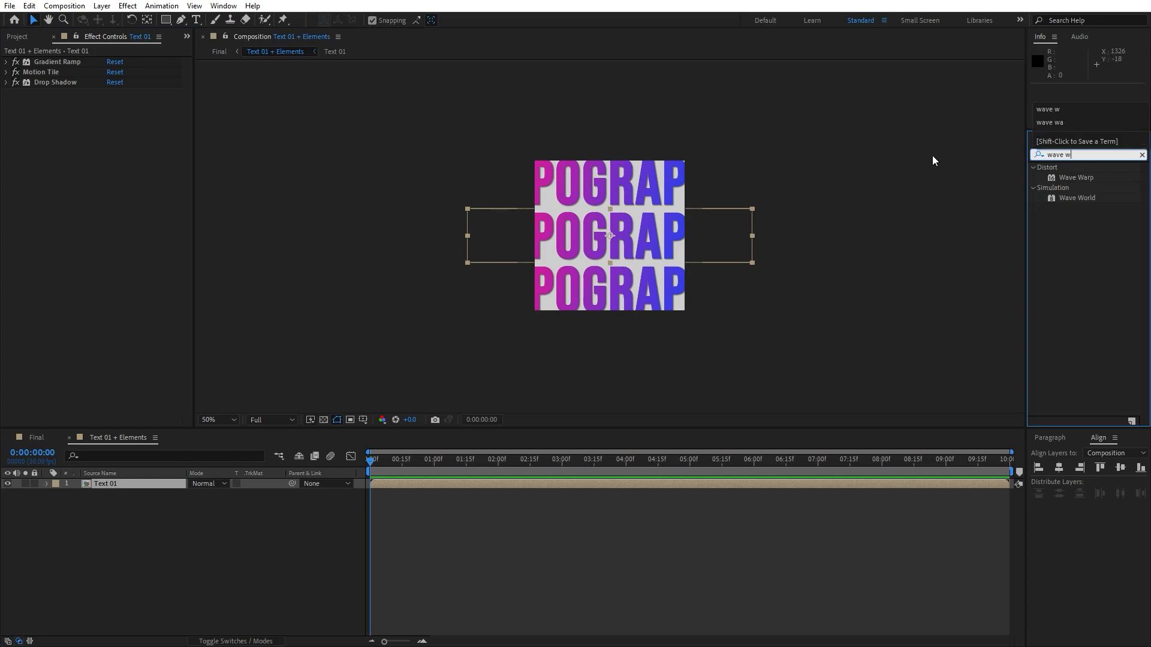
left_click_drag(1076, 176, 109, 192)
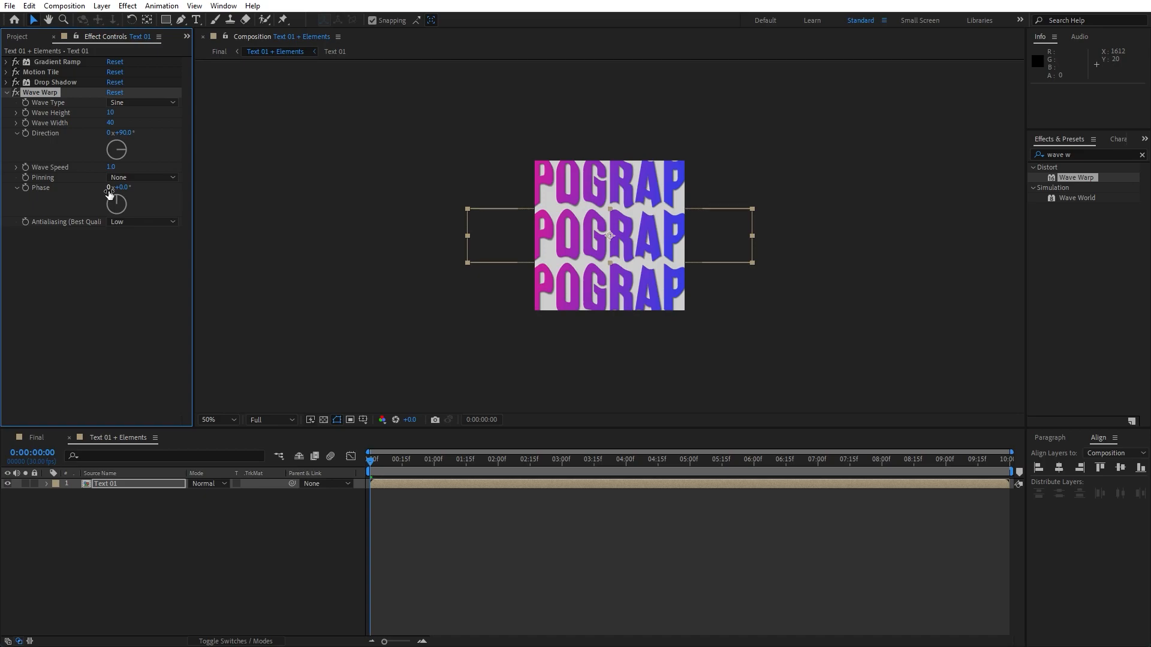
left_click(111, 112)
type("100")
key("Return")
left_click(110, 124)
type("1")
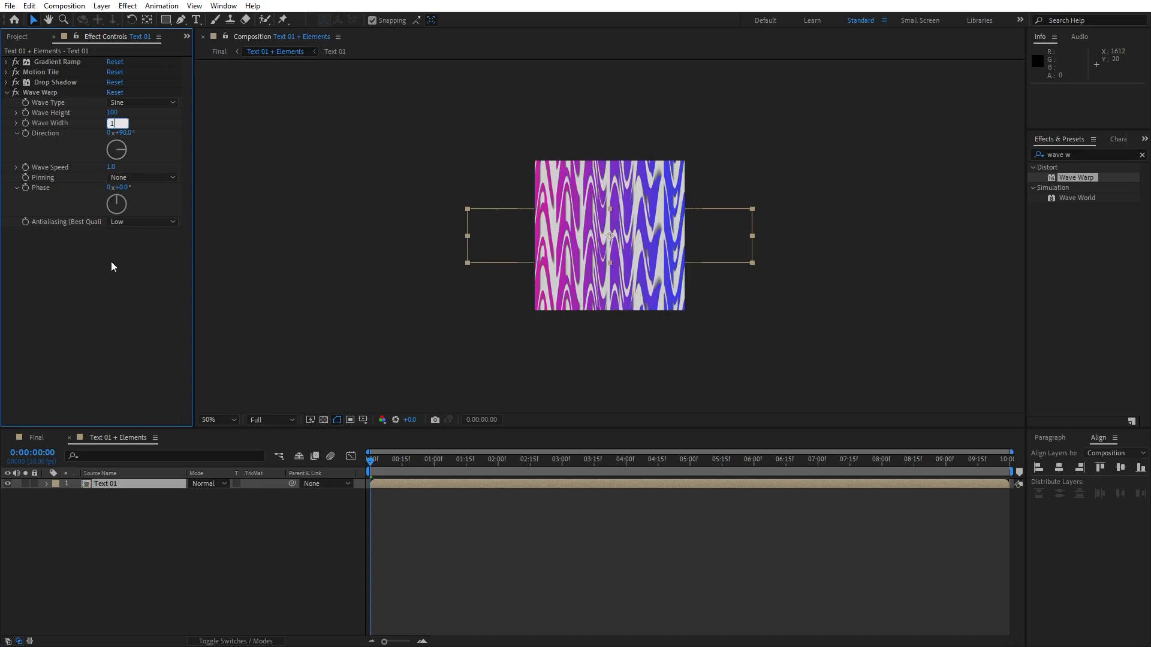
type("000")
key("Return")
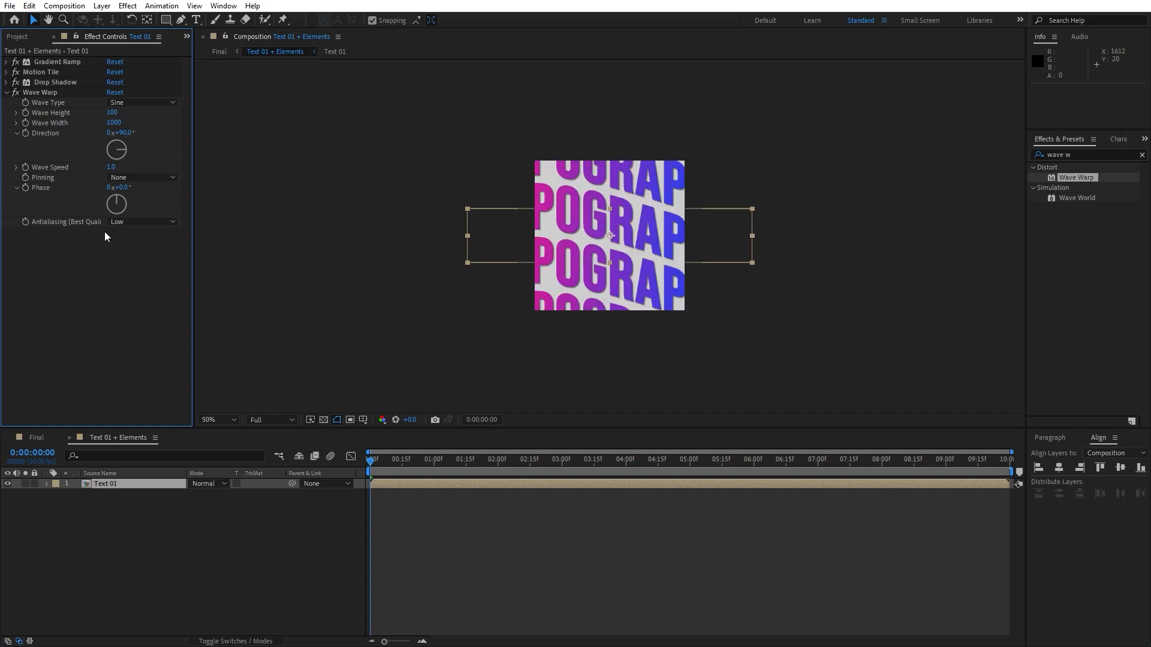
left_click(112, 168)
type("0.5")
Apply Turbulent Displace to the Text 01 layer with amount 100 and size 350, and collapse both distortion effects' settings
left_click(1091, 154)
type("turbu")
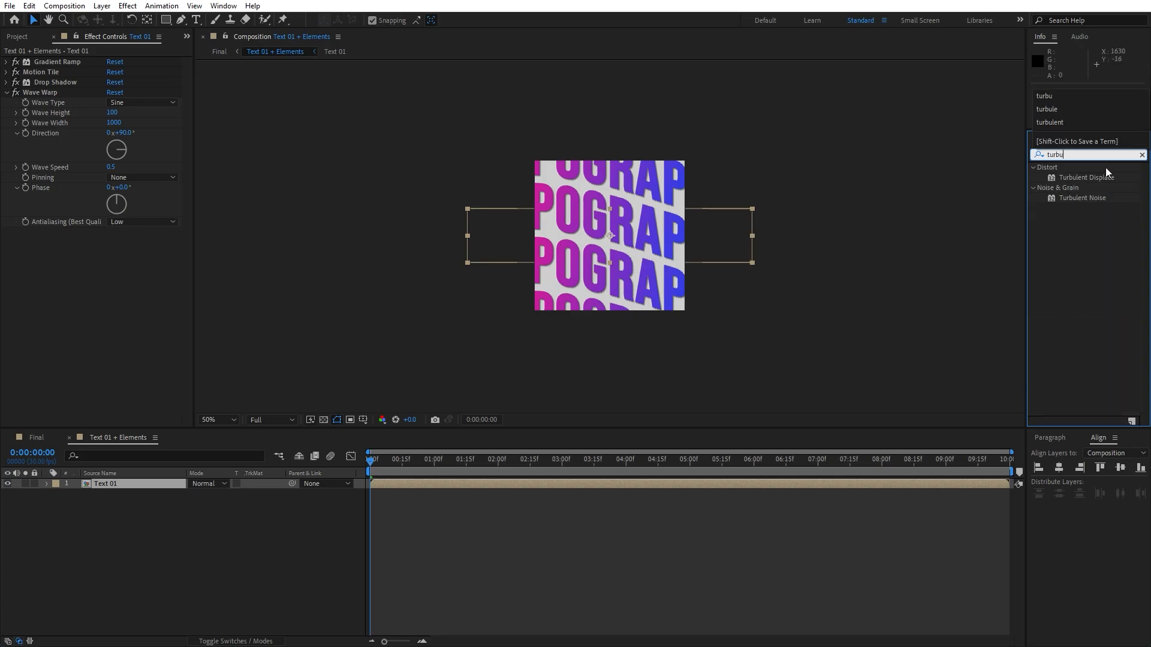
left_click_drag(1094, 178, 113, 275)
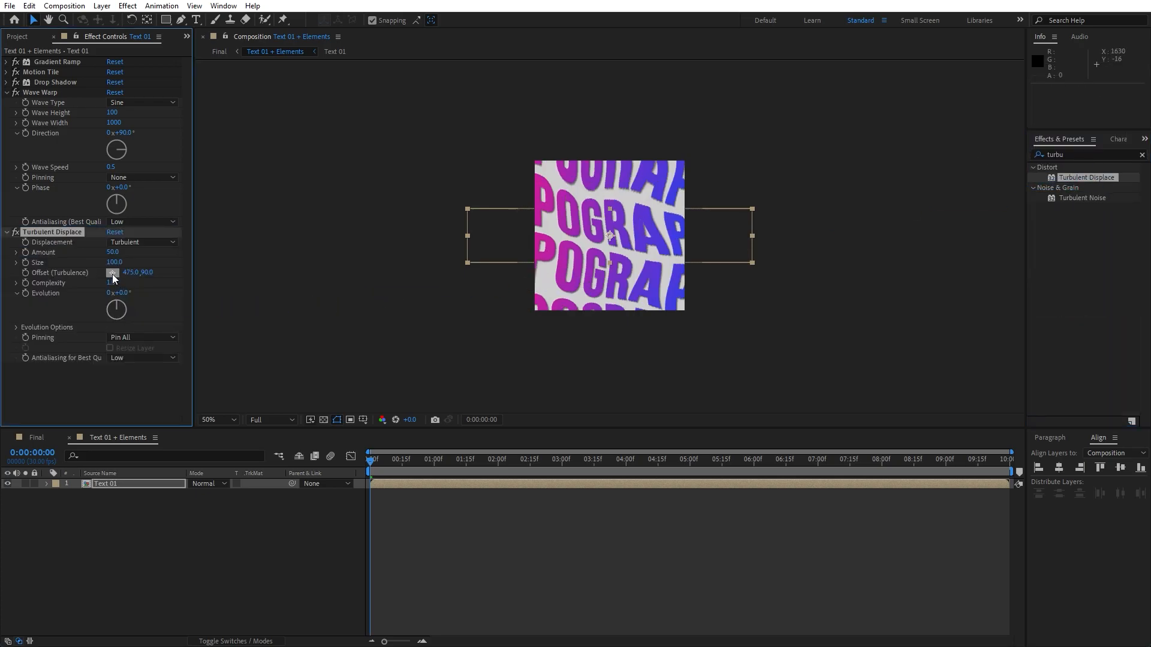
left_click(112, 251)
type("100")
left_click(124, 396)
left_click(114, 262)
type("35")
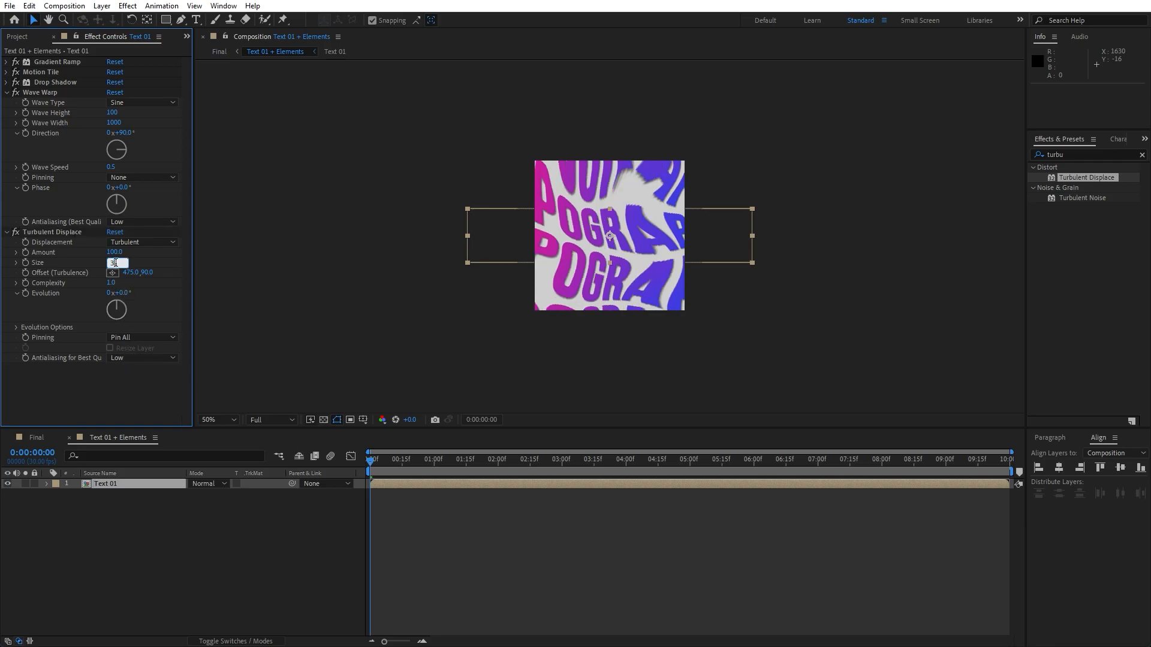
type("0")
left_click(127, 405)
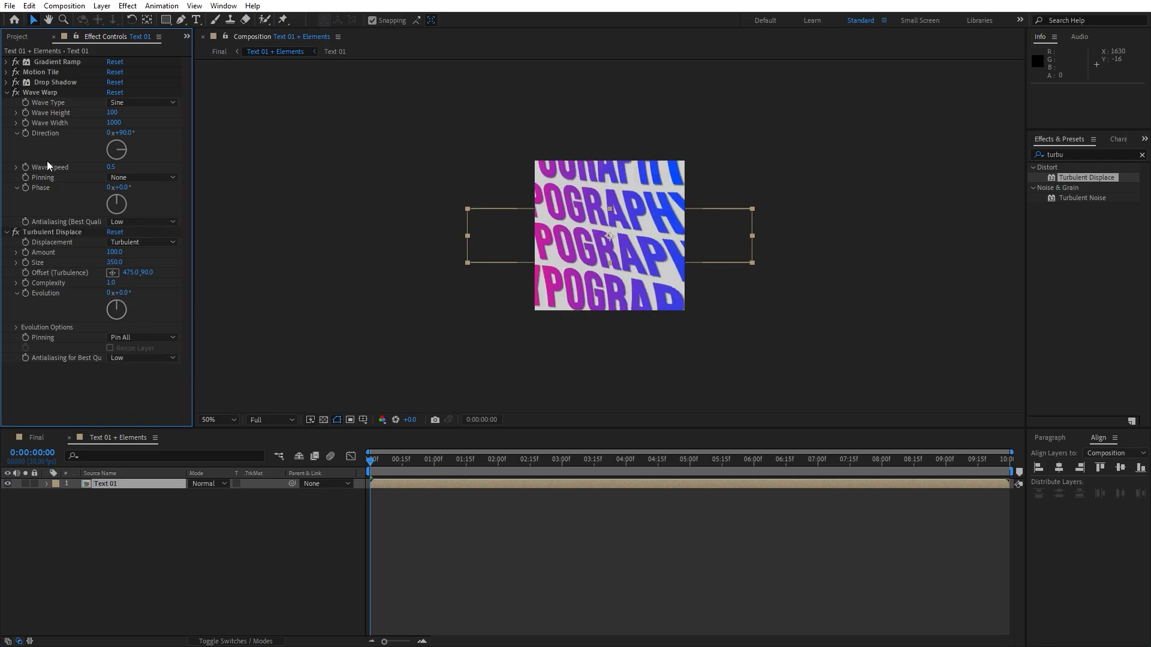
left_click(7, 92)
left_click(7, 232)
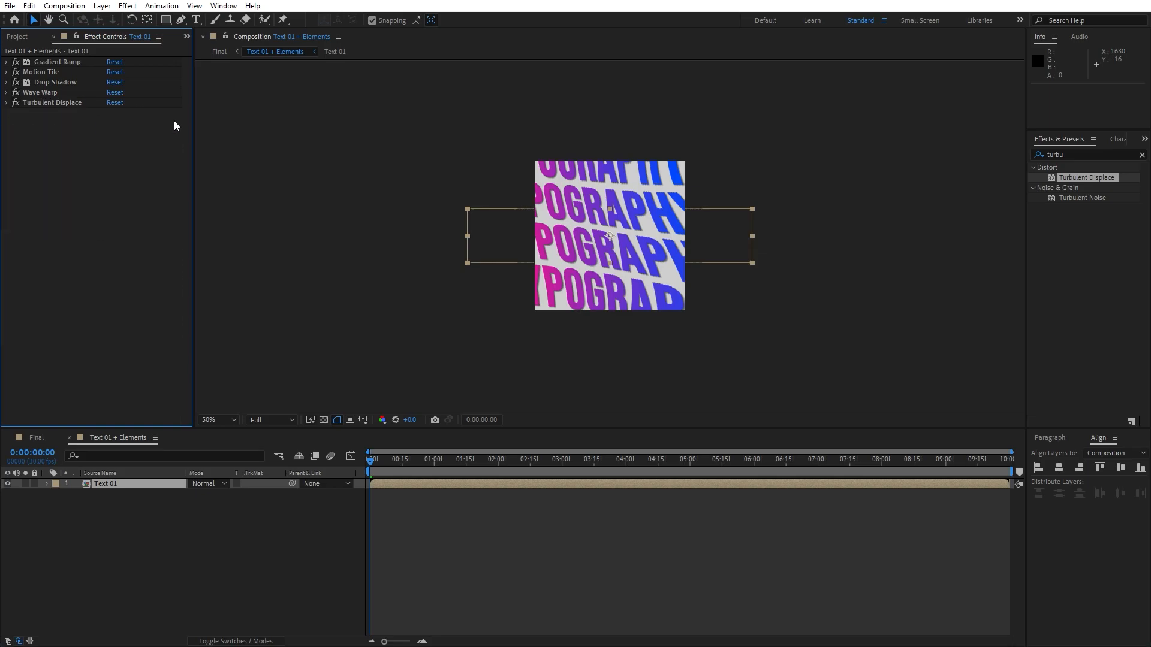
Apply CC Lens to the Text 01 layer and set its convergence to -200
left_click(1070, 155)
type("cc lens")
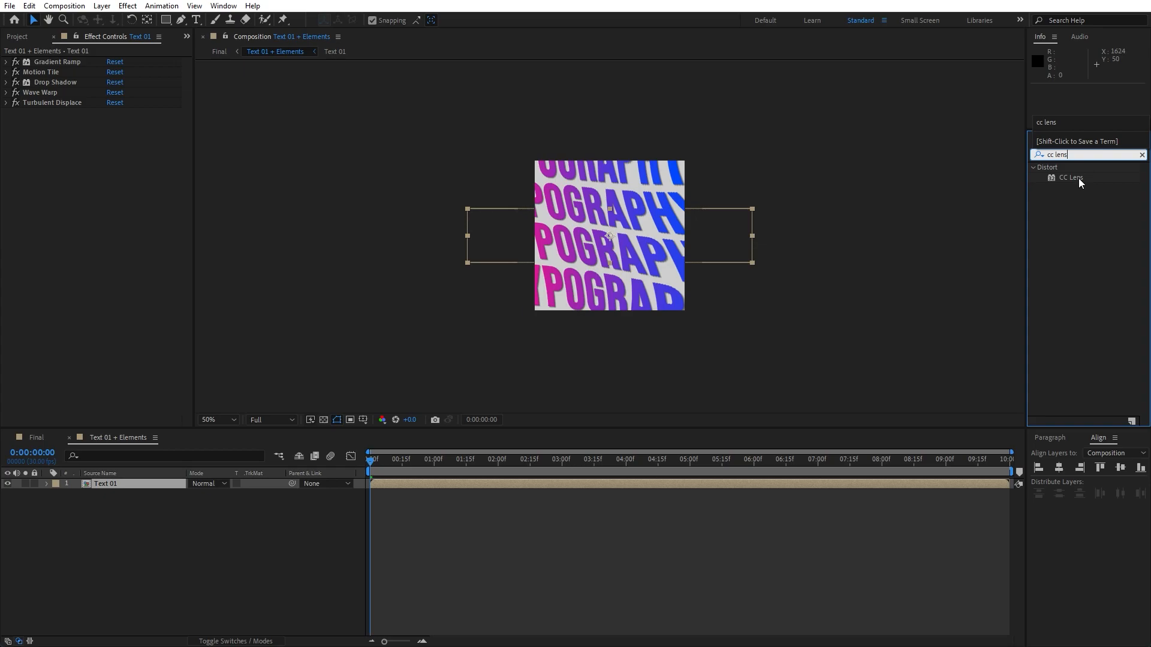
left_click_drag(1071, 178, 138, 485)
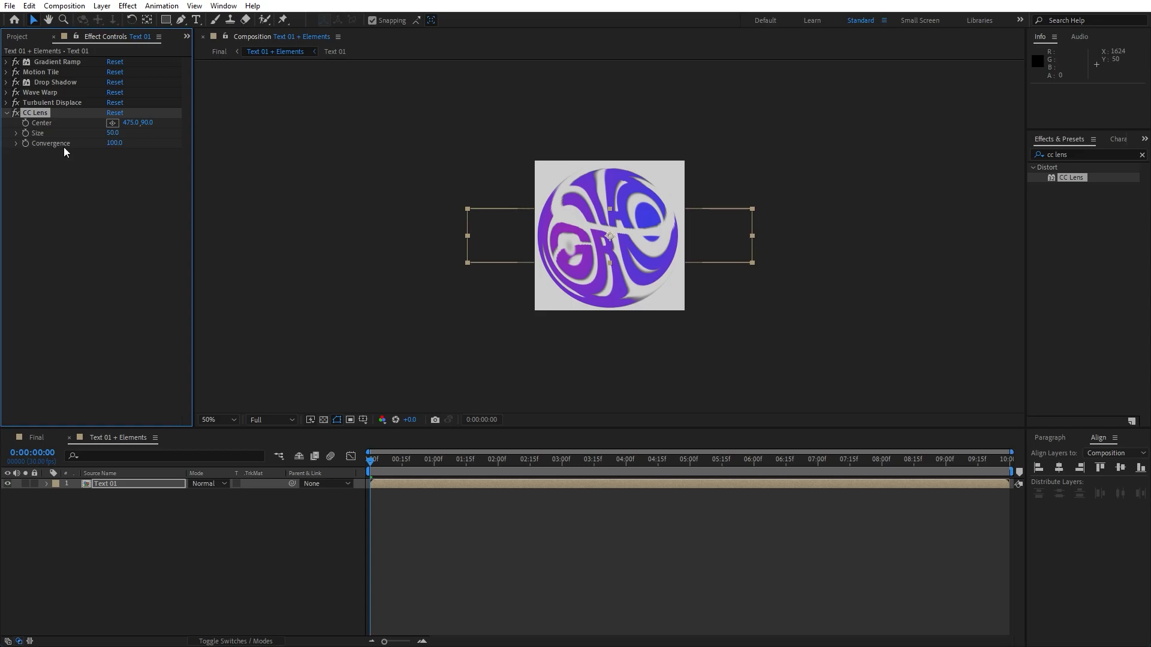
left_click(113, 144)
type("-200")
key("Return")
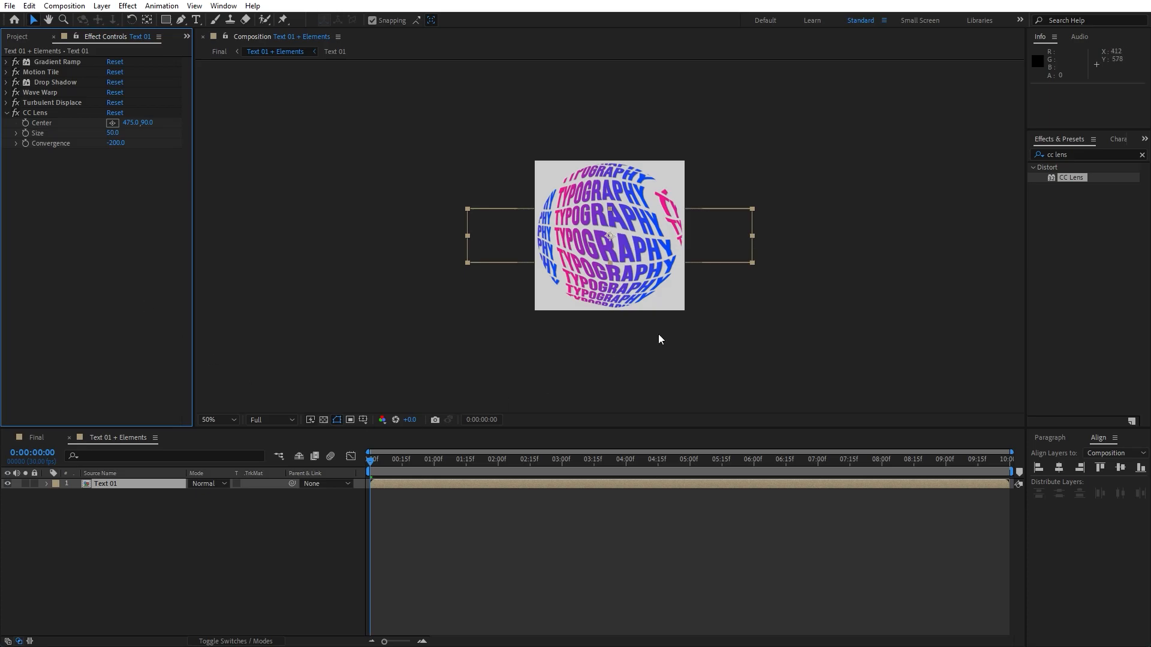
Preview the warped sphere animation in Text 01 + Elements and scale the Text 01 layer down to 95%
key("period")
left_click_drag(390, 460, 443, 453)
key("space")
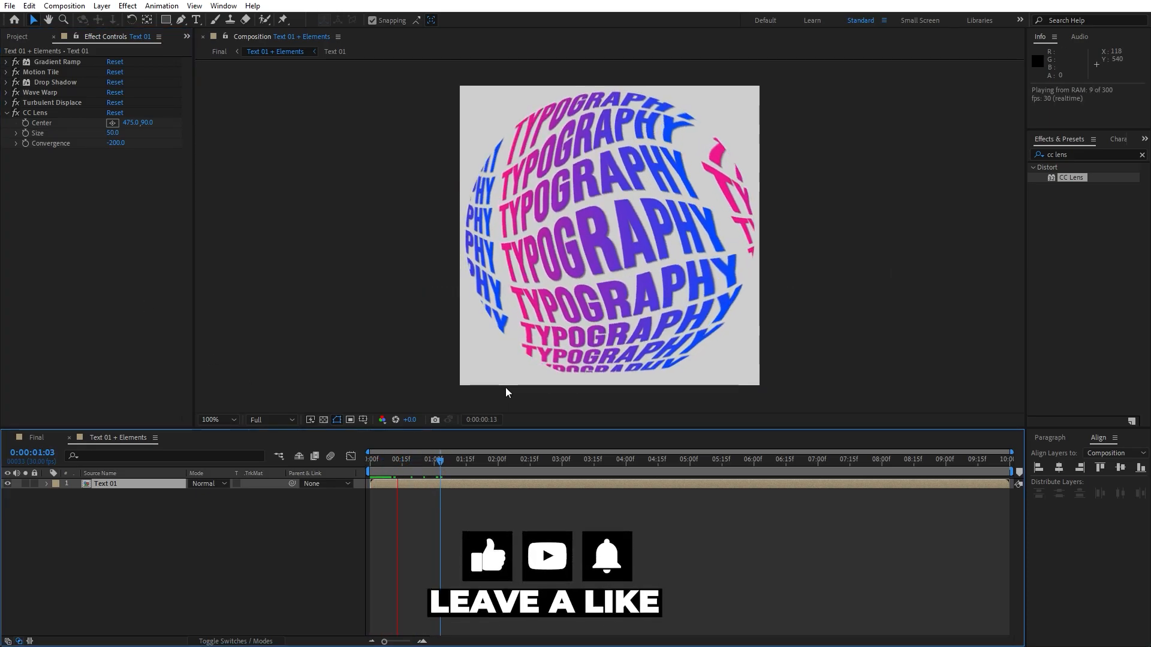
key("comma")
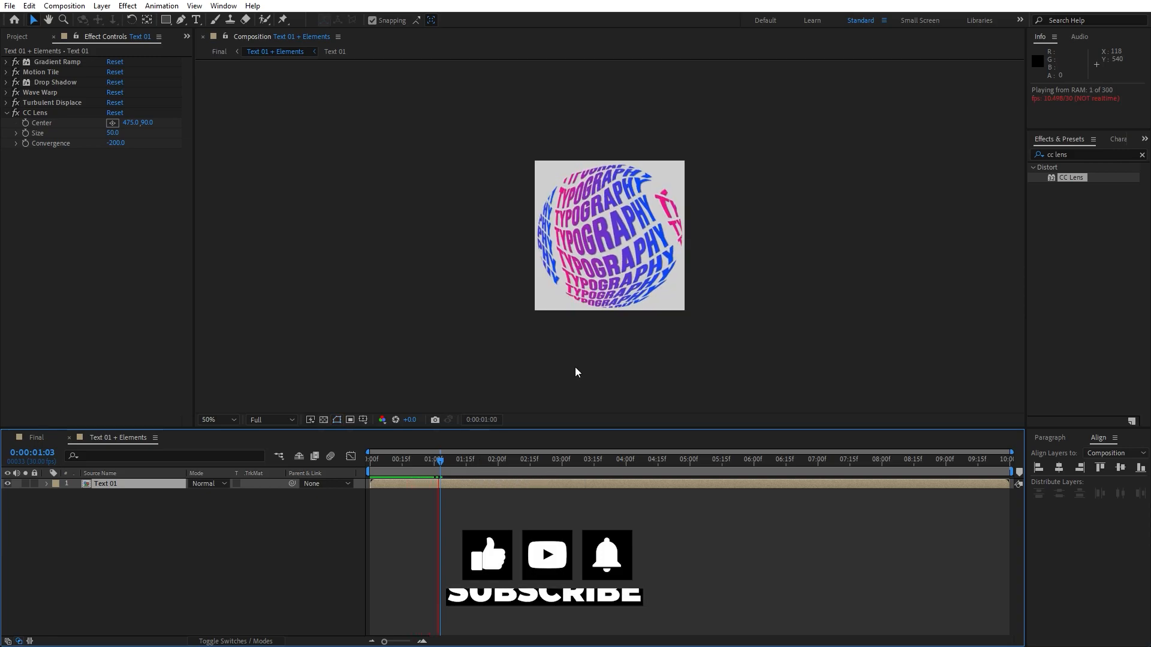
key("space")
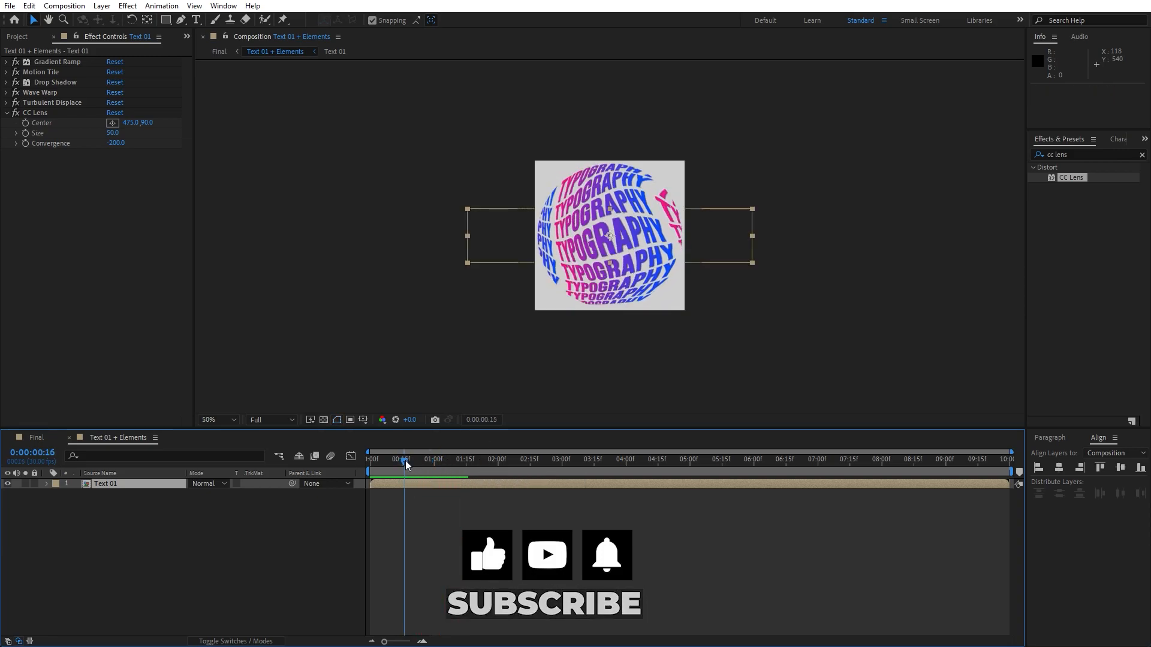
key("s")
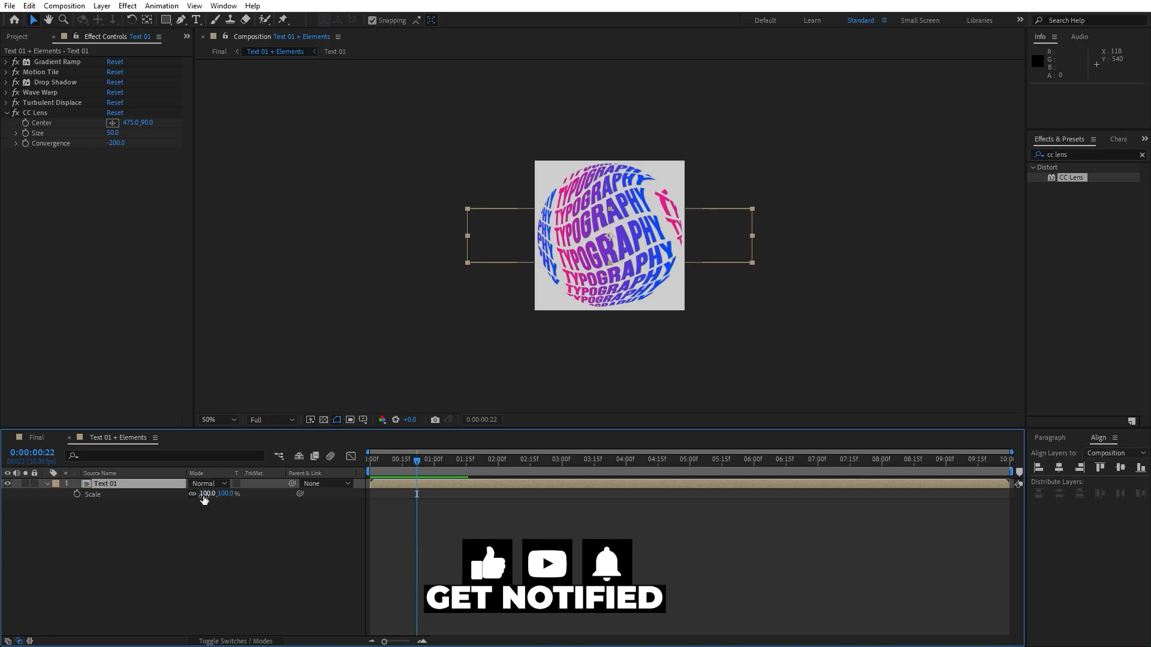
left_click_drag(205, 494, 201, 494)
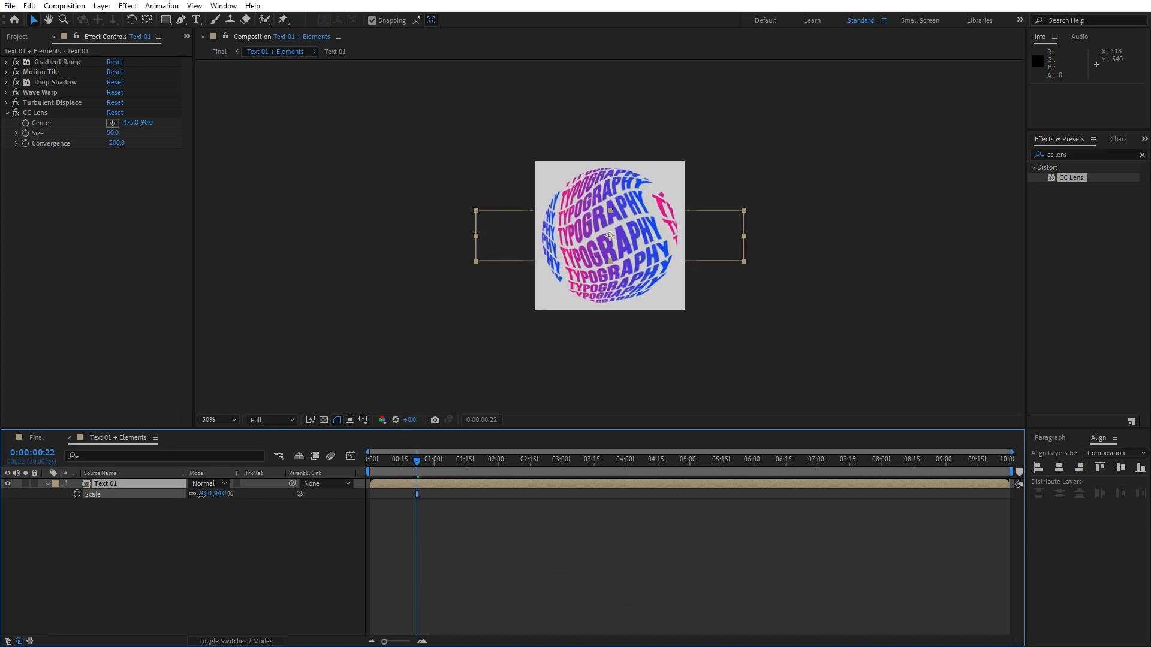
left_click(209, 526)
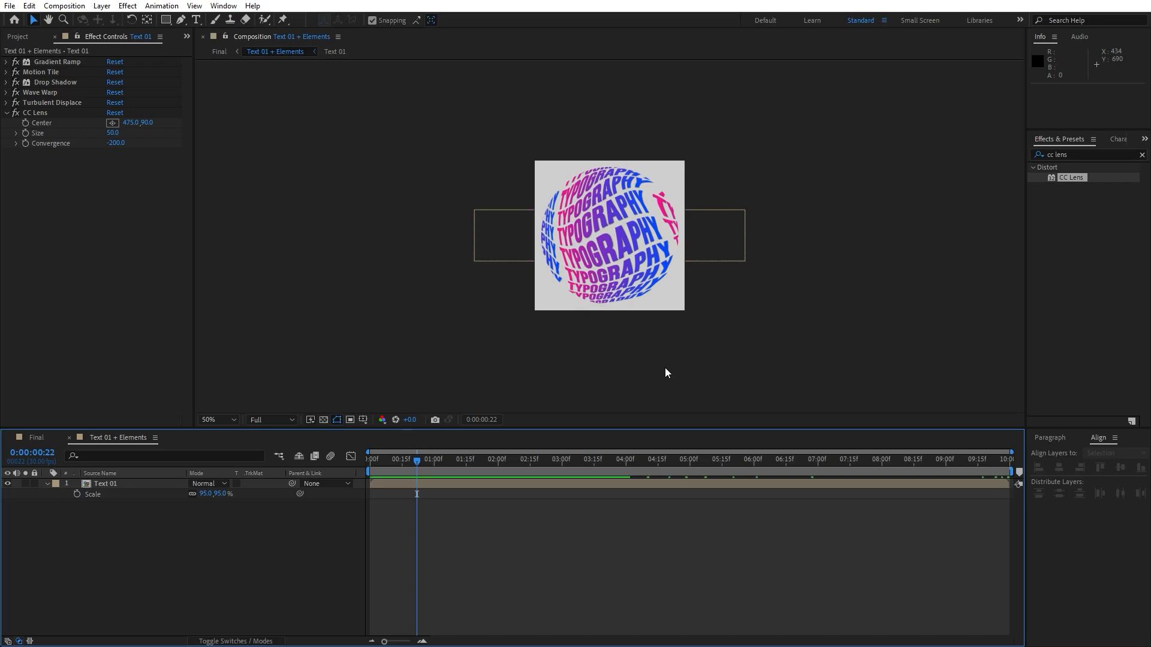
Close the Text 01 + Elements composition and apply Motion Tile to its layer in Final with output width and height 800
left_click(70, 438)
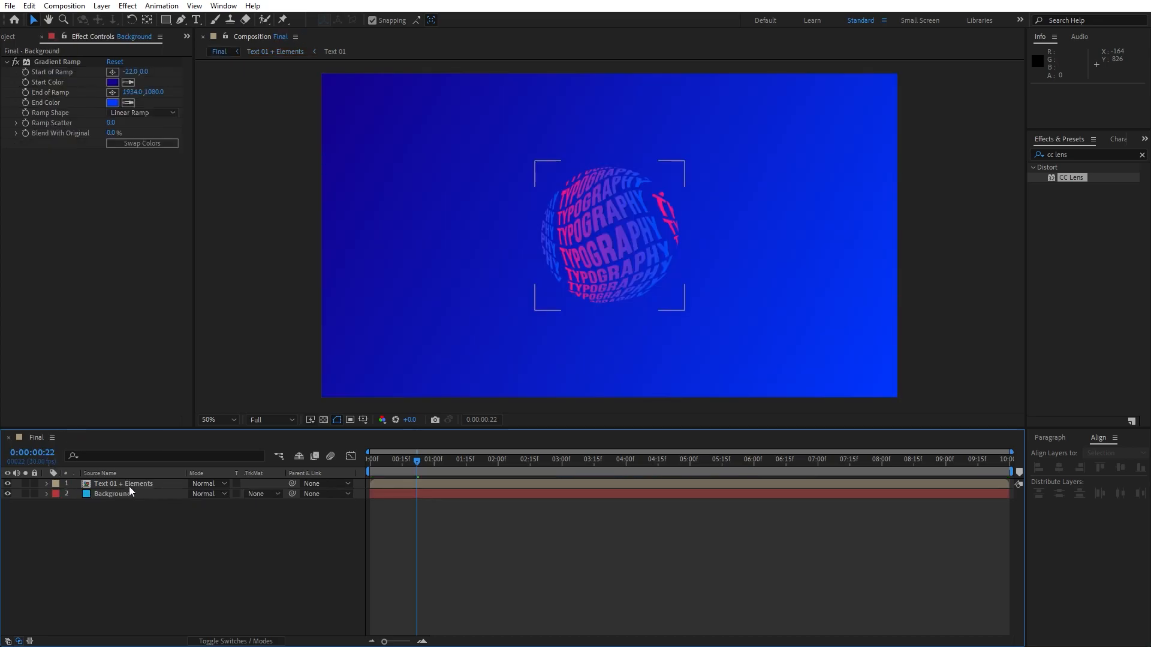
left_click(113, 487)
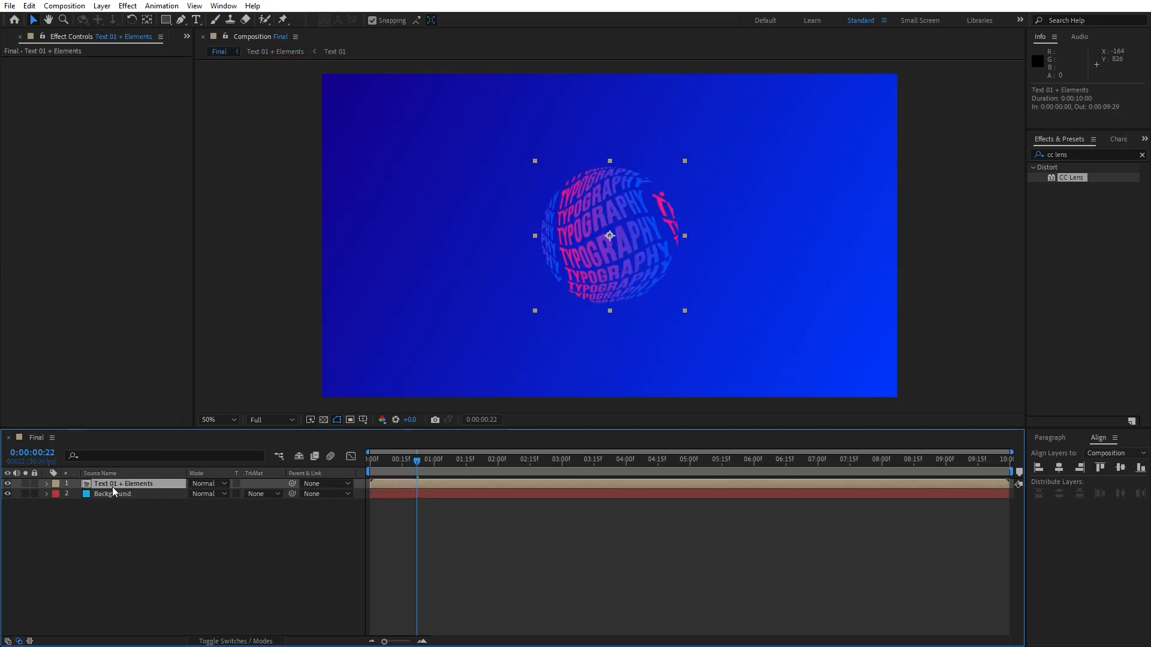
left_click(1084, 154)
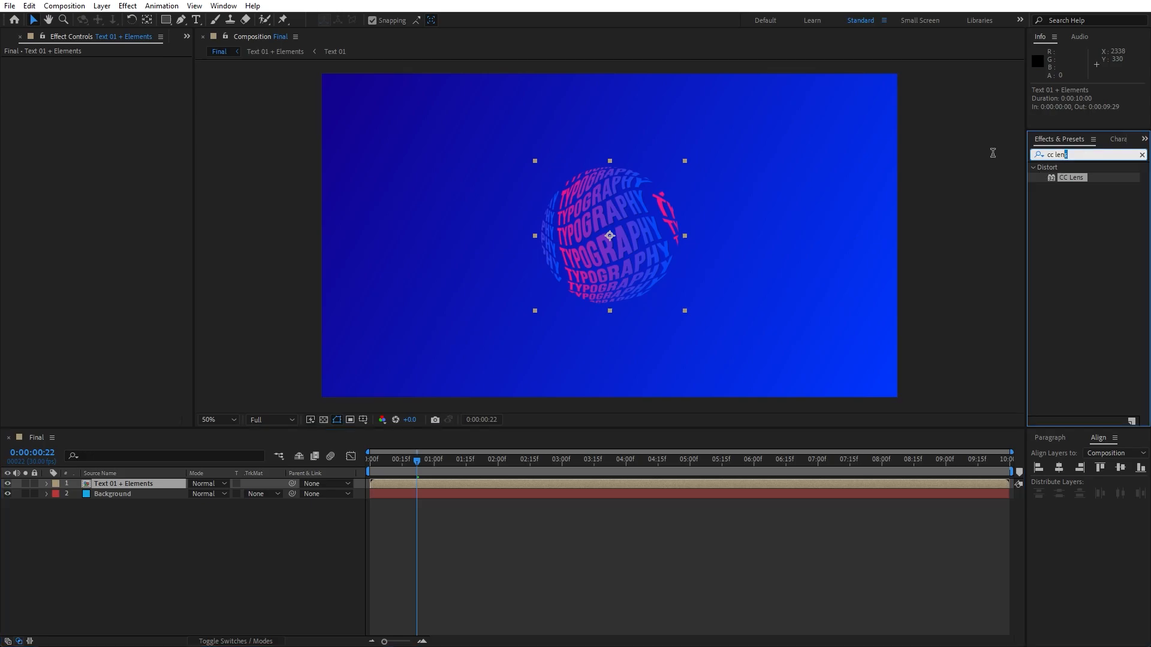
type("motion t")
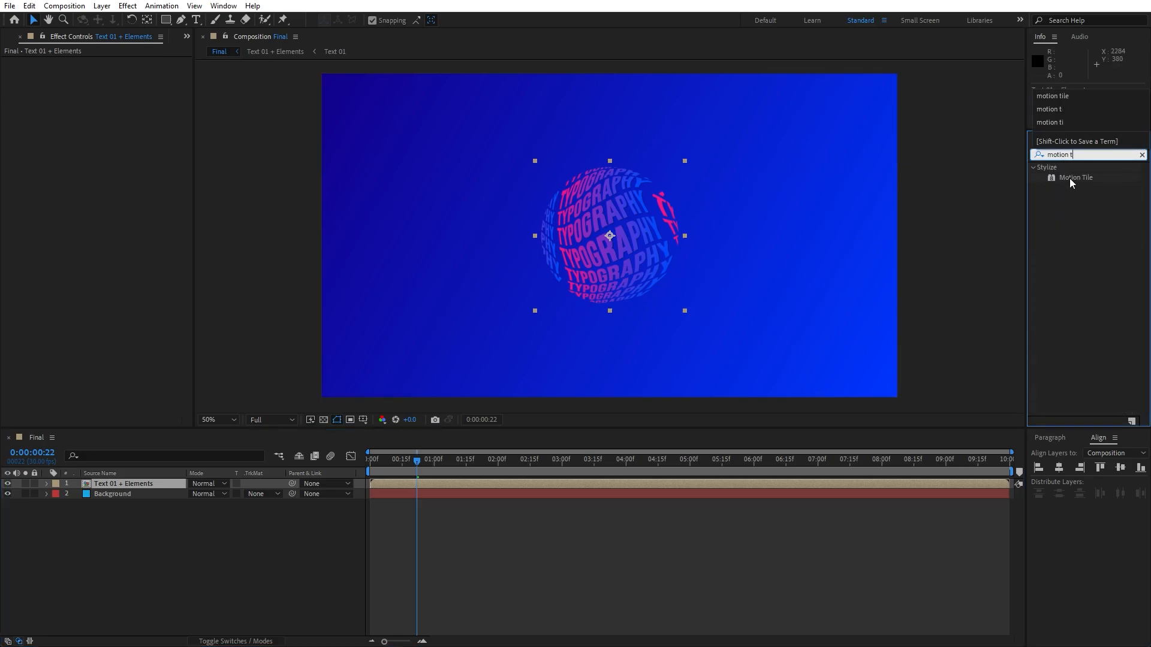
left_click_drag(1070, 178, 146, 480)
left_click(114, 102)
type("800")
key("Return")
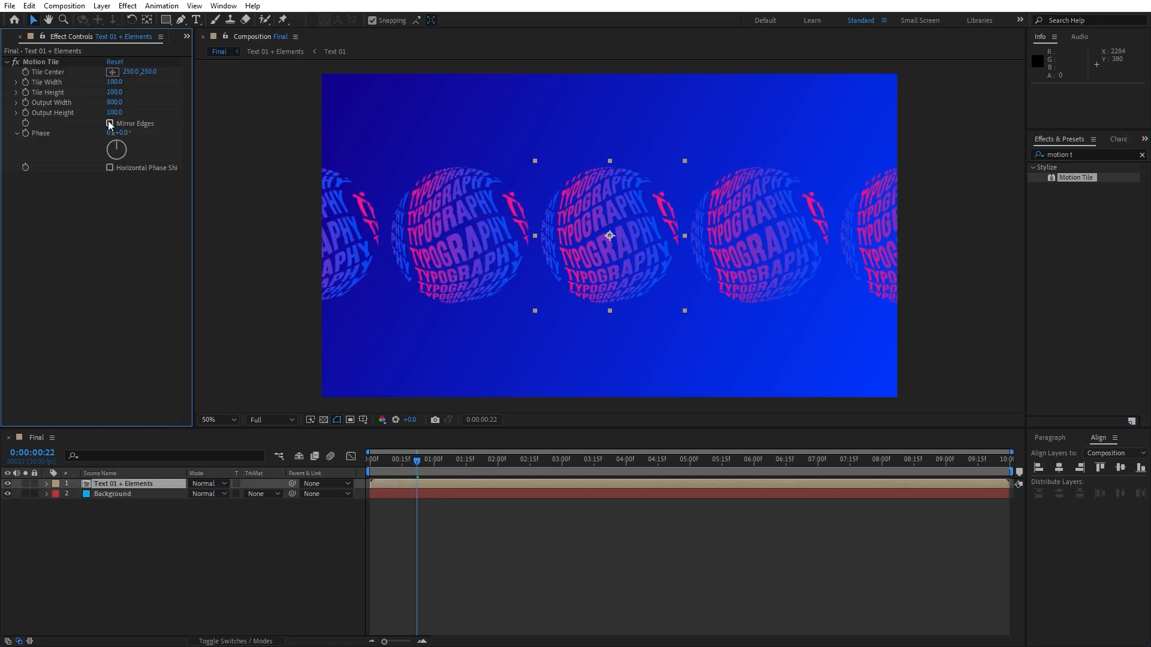
left_click(115, 113)
type("800")
key("Return")
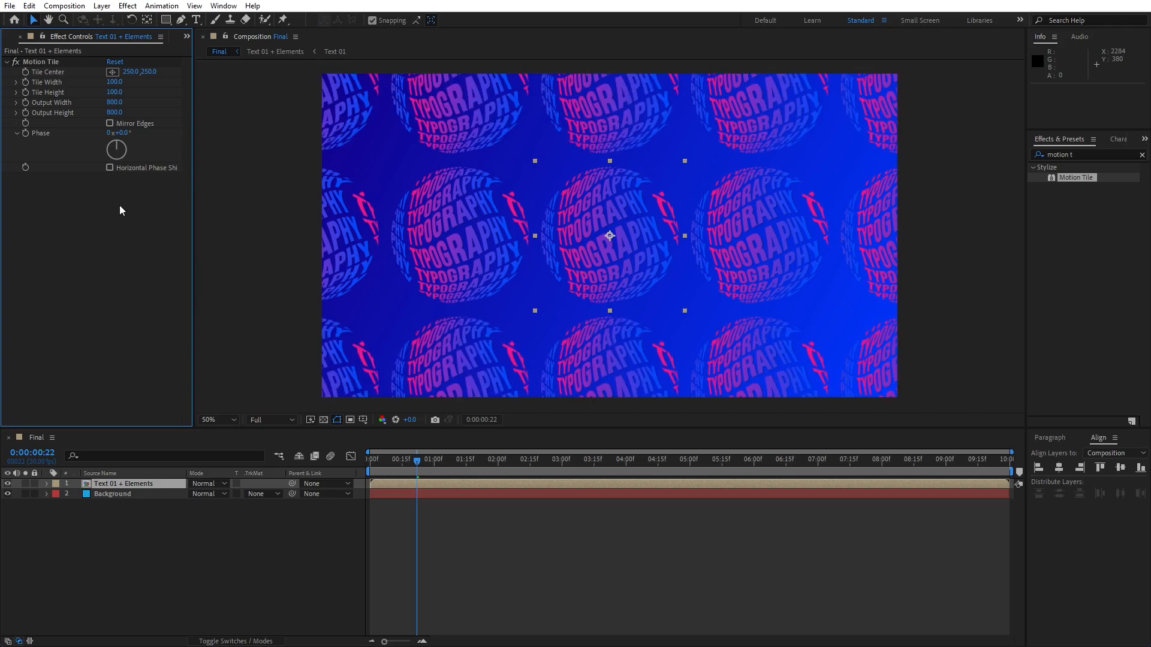
Apply Drop Shadow to the Text 01 + Elements layer with distance 20 and softness 200
left_click(1091, 155)
type("drop s")
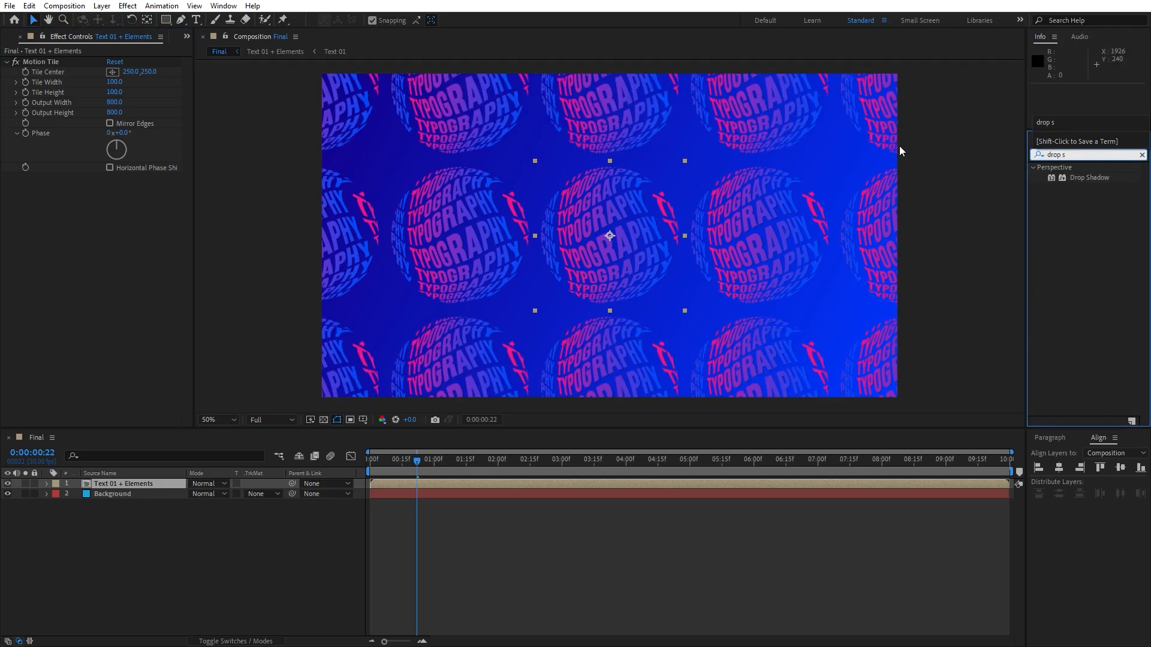
left_click_drag(1084, 178, 122, 484)
left_click(112, 242)
type("20")
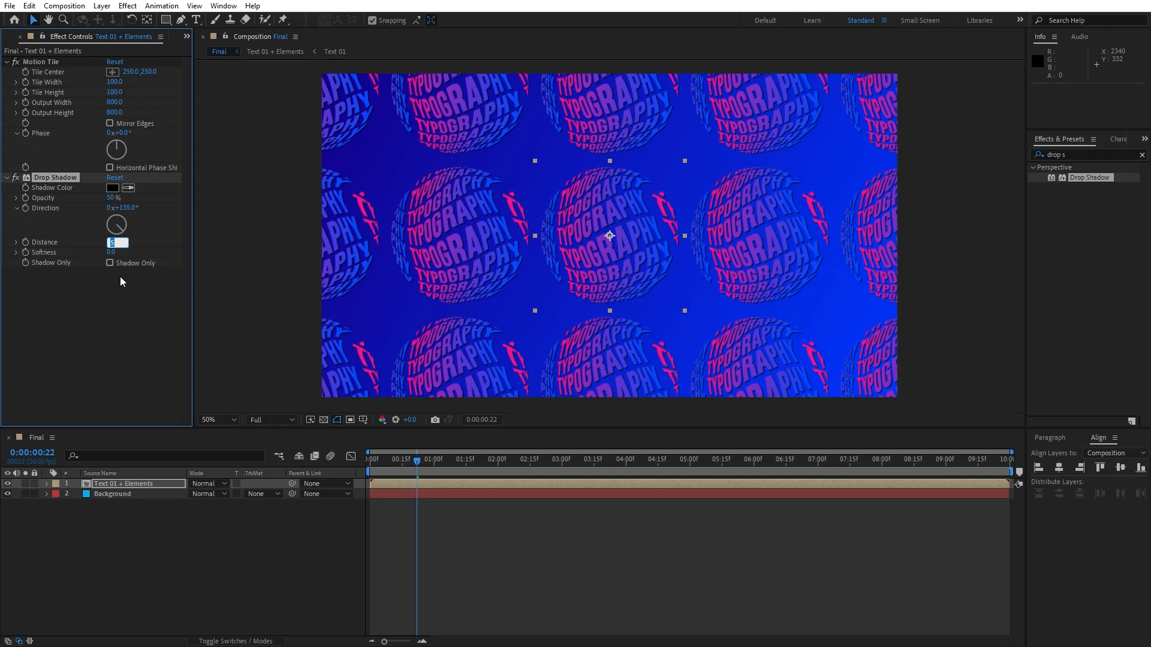
left_click(120, 282)
left_click(111, 252)
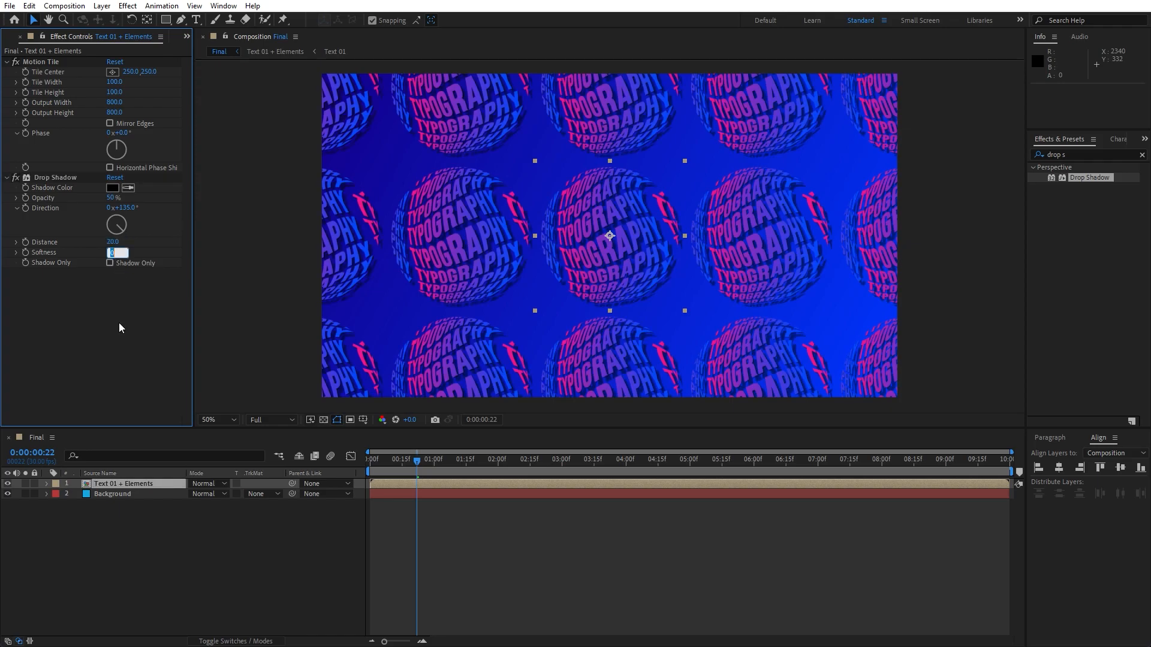
type("22")
type("00")
left_click(127, 346)
Apply Glow to the Text 01 + Elements layer with threshold 95% and radius 85, and collapse the settings of all three effects
left_click(1073, 157)
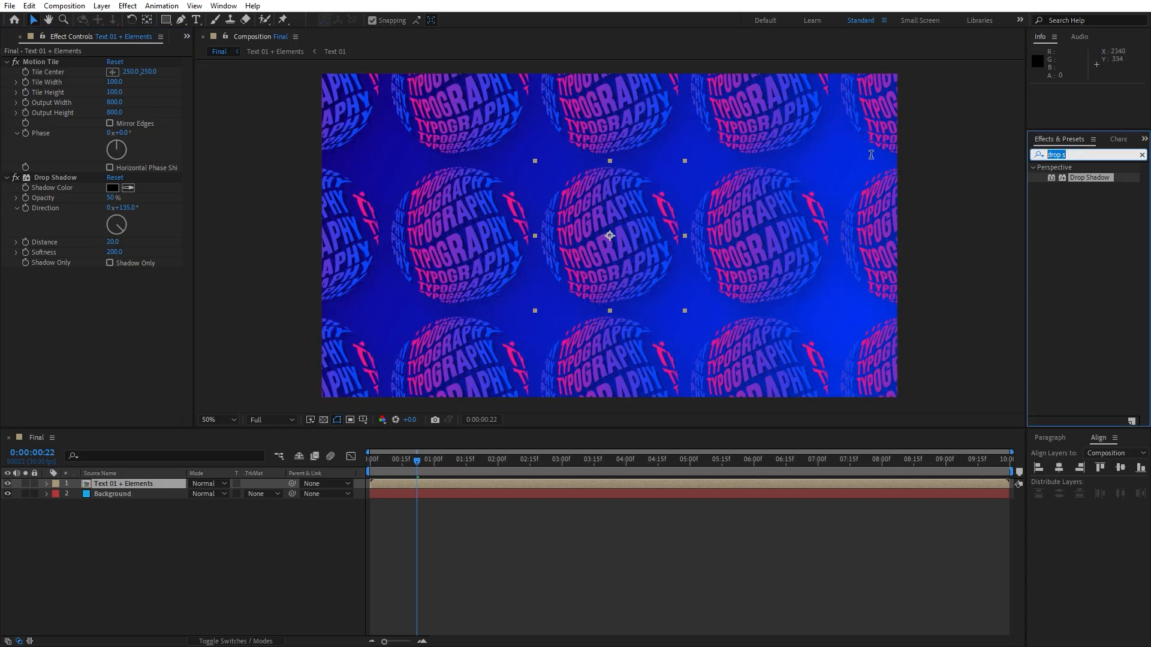
type("glow")
left_click_drag(1077, 228, 105, 486)
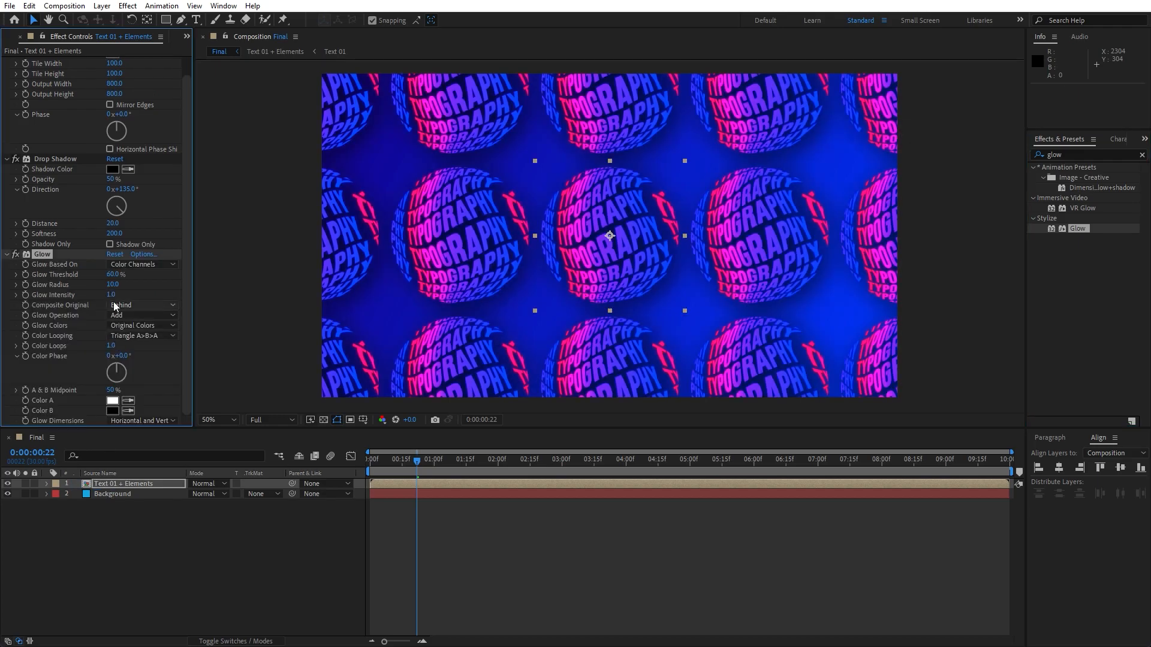
left_click(114, 275)
type("95")
key("Tab")
type("85")
key("Return")
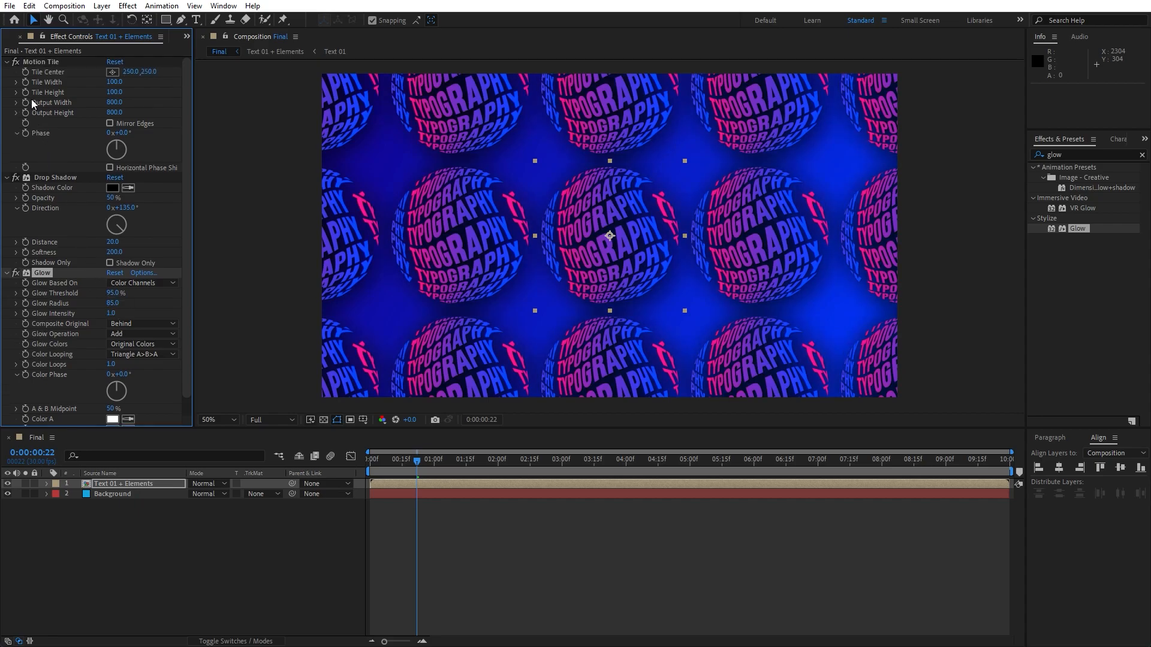
left_click(7, 65)
left_click(7, 72)
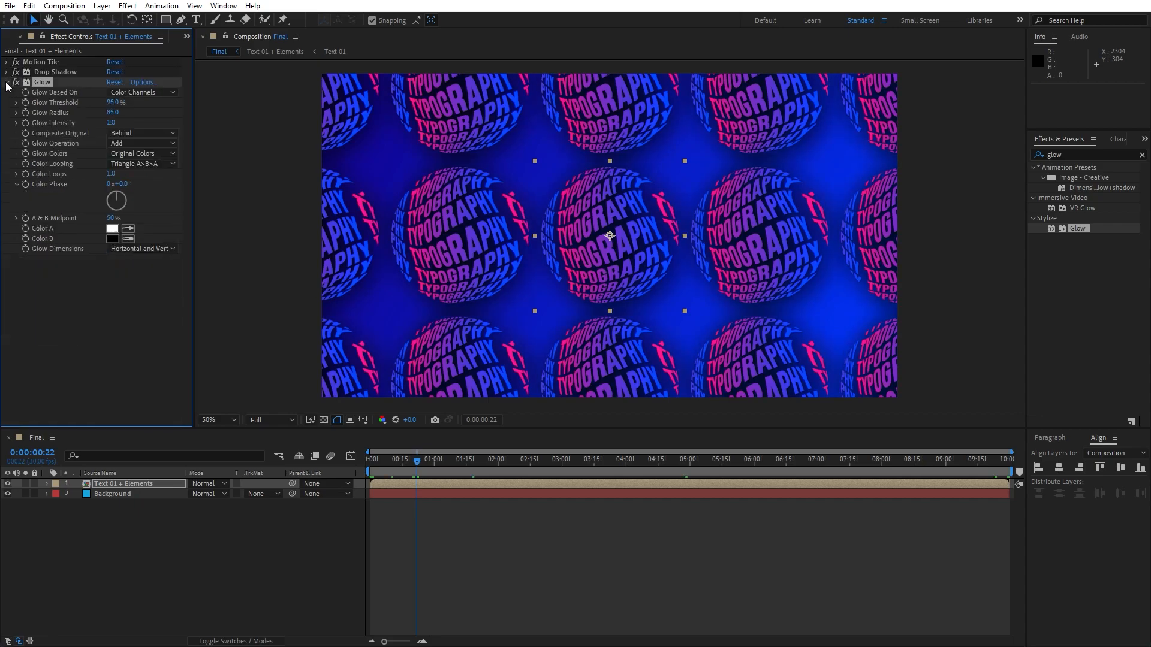
left_click(6, 83)
left_click(83, 297)
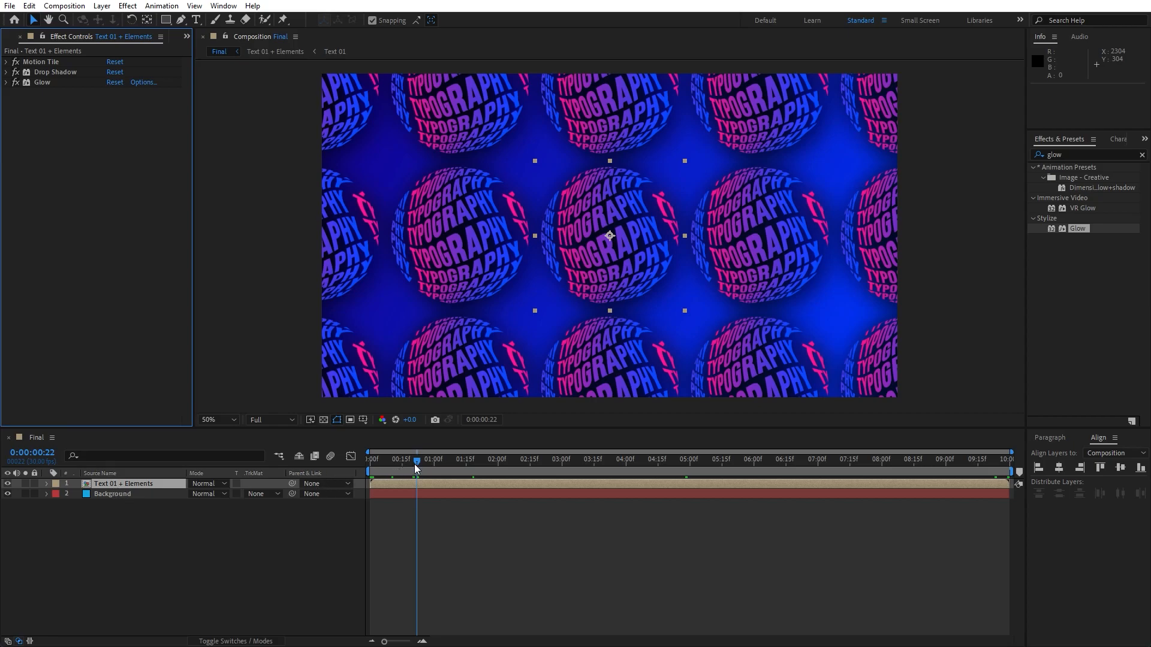
Keyframe the Text 01 + Elements layer's position at the first frame and at 0:00:09:29 with horizontal position 1500, and preview the motion
left_click_drag(416, 464, 362, 466)
key("p")
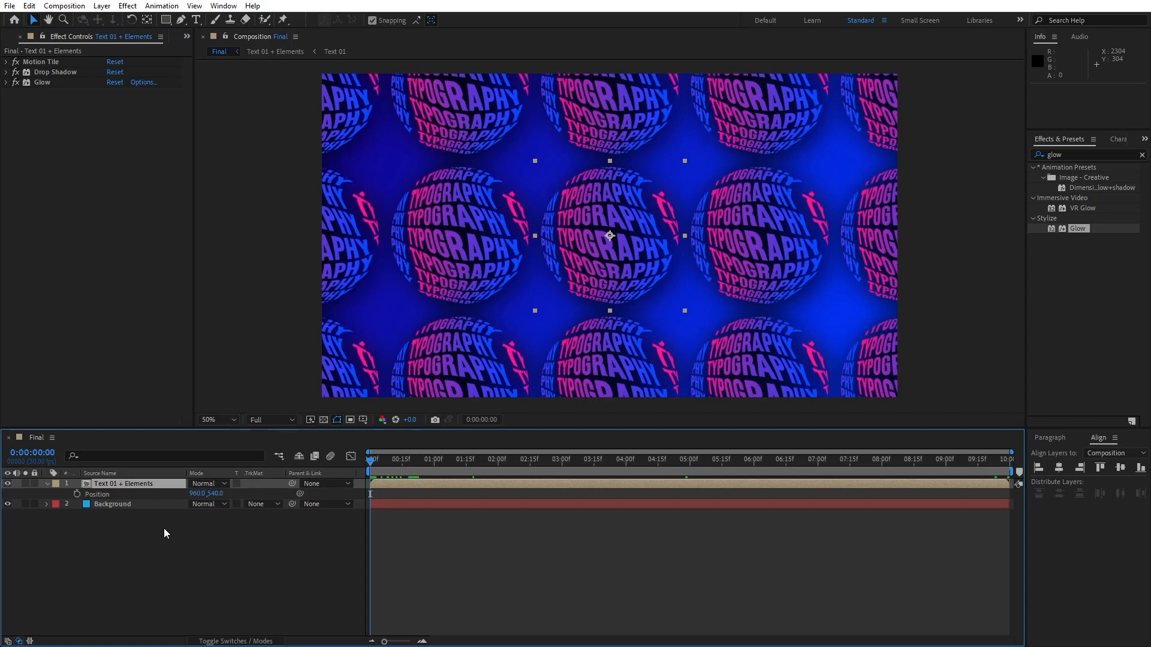
left_click(77, 494)
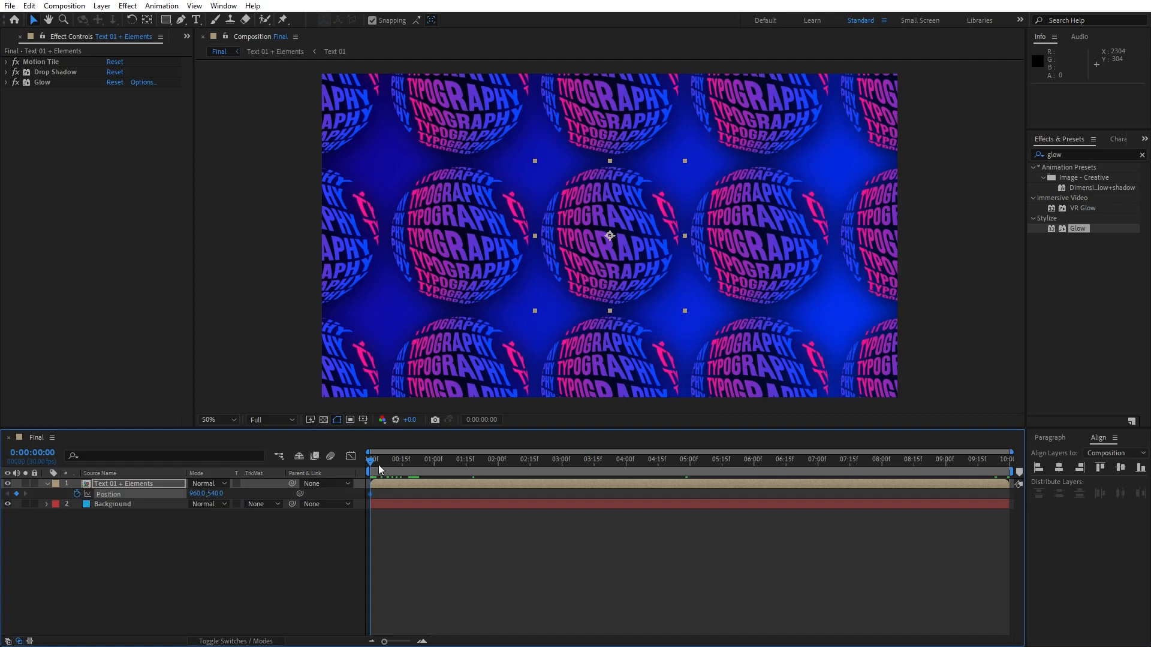
left_click_drag(370, 462, 1031, 461)
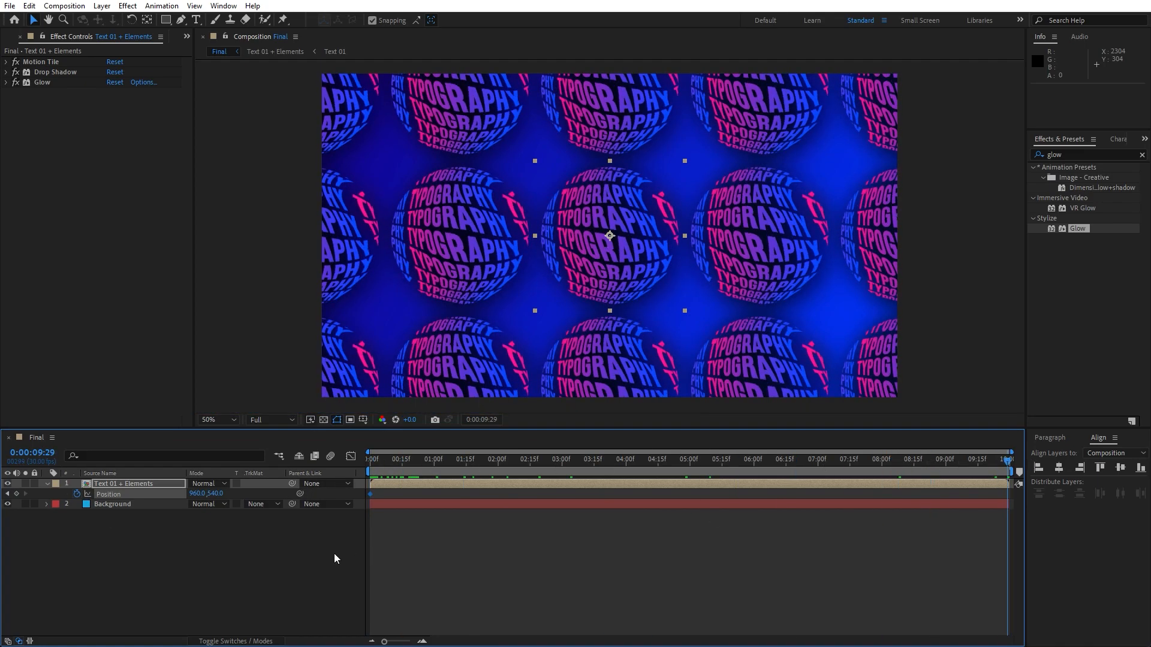
left_click(198, 494)
type("1500")
key("Return")
key("space")
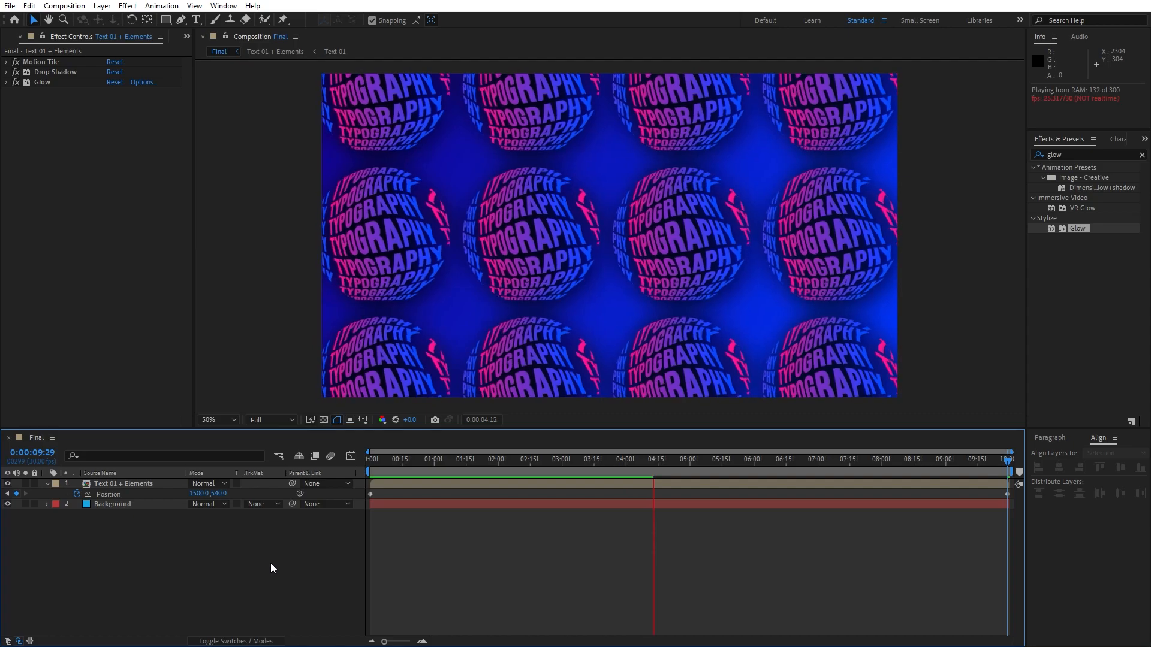
left_click(398, 460)
left_click(47, 484)
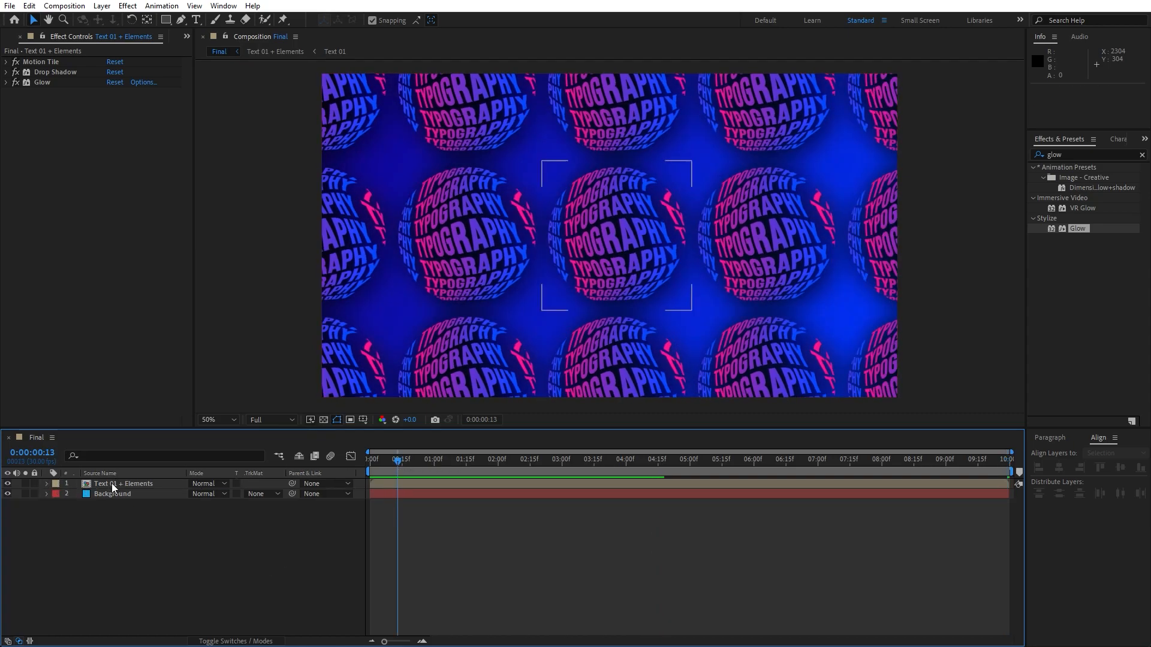
Duplicate the Text 01 + Elements layer and rename the lower copy Text 01 + Elements SHADOW
left_click(134, 485)
key("ctrl+d")
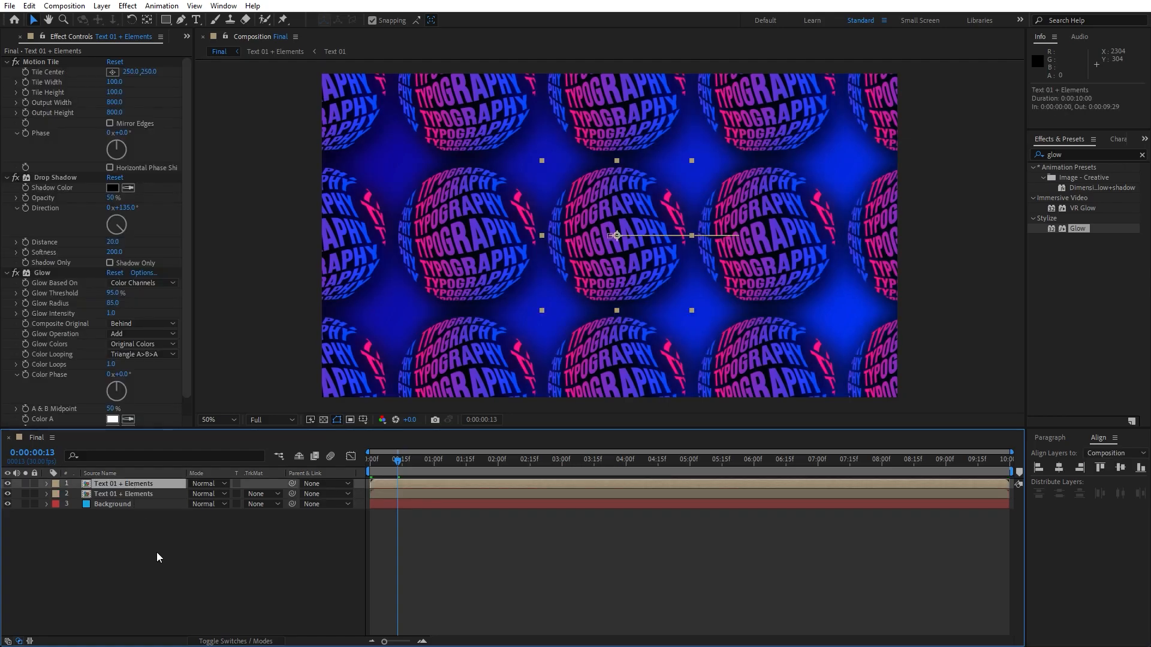
left_click(139, 494)
key("Return")
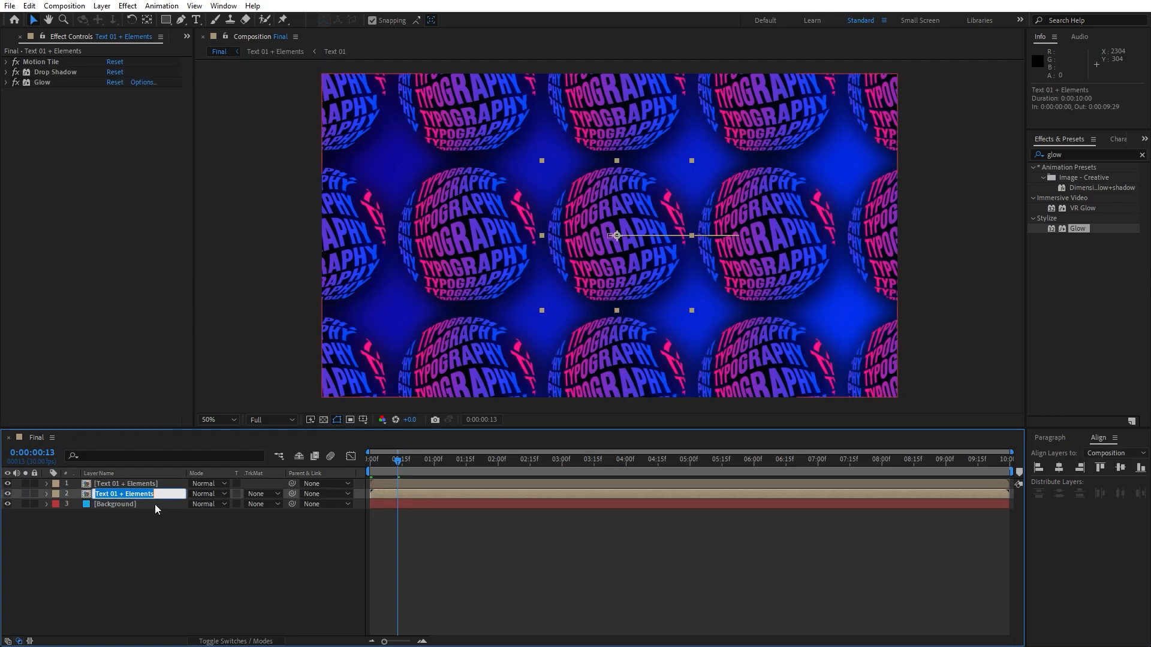
type("SHADOW")
left_click(153, 509)
Apply Fill with color 000000 to the Text 01 + Elements SHADOW layer and delete its Glow effect
left_click(156, 495)
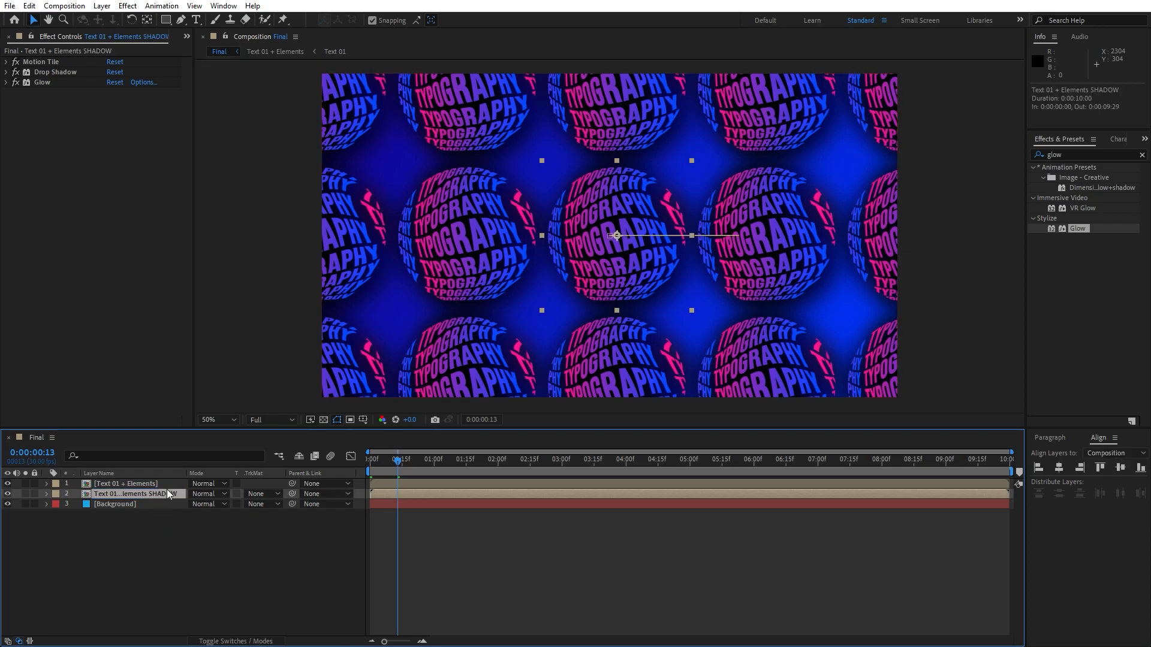
left_click(1079, 155)
type("fill")
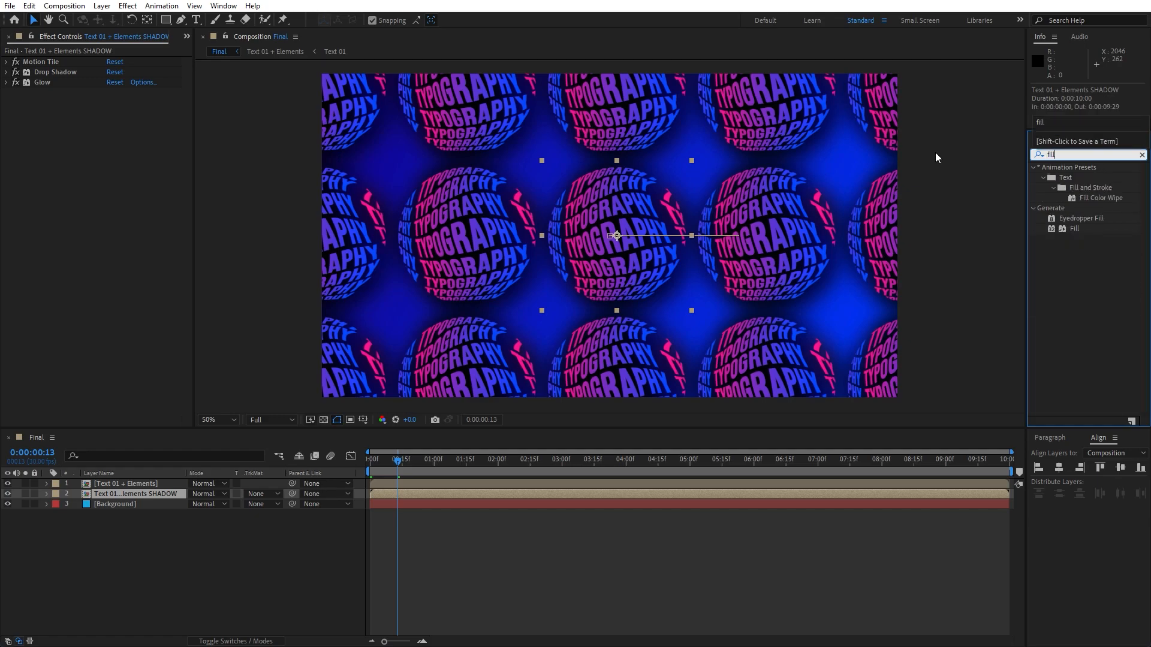
left_click_drag(1073, 228, 147, 493)
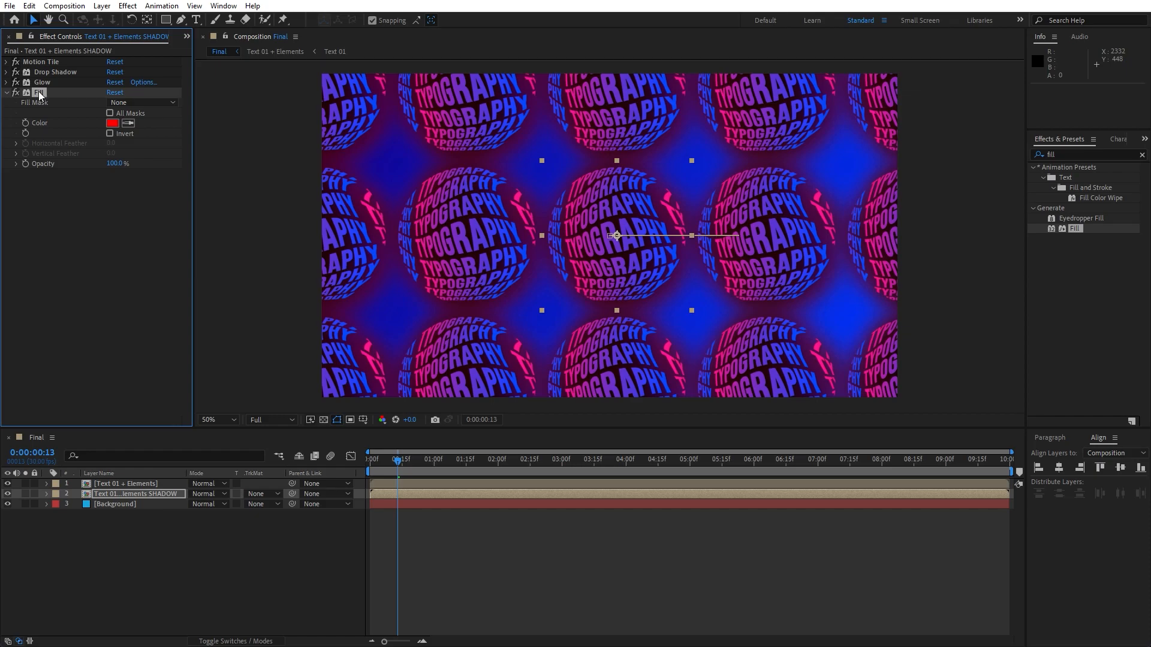
left_click(45, 81)
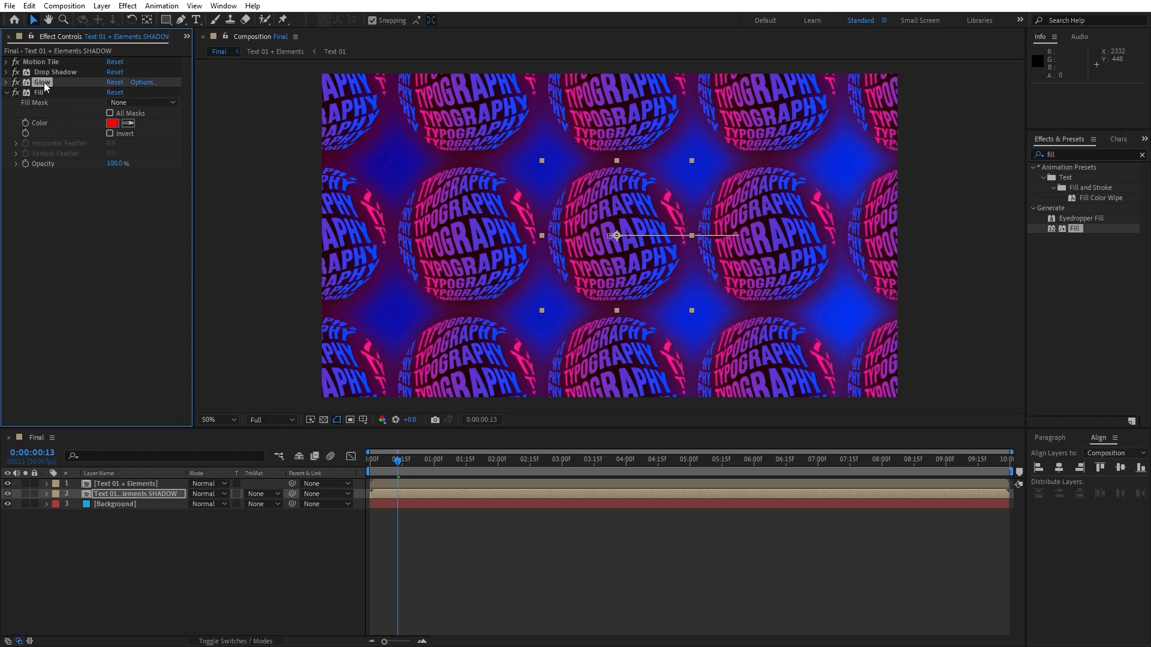
key("Delete")
left_click(113, 115)
type("000000")
left_click(344, 283)
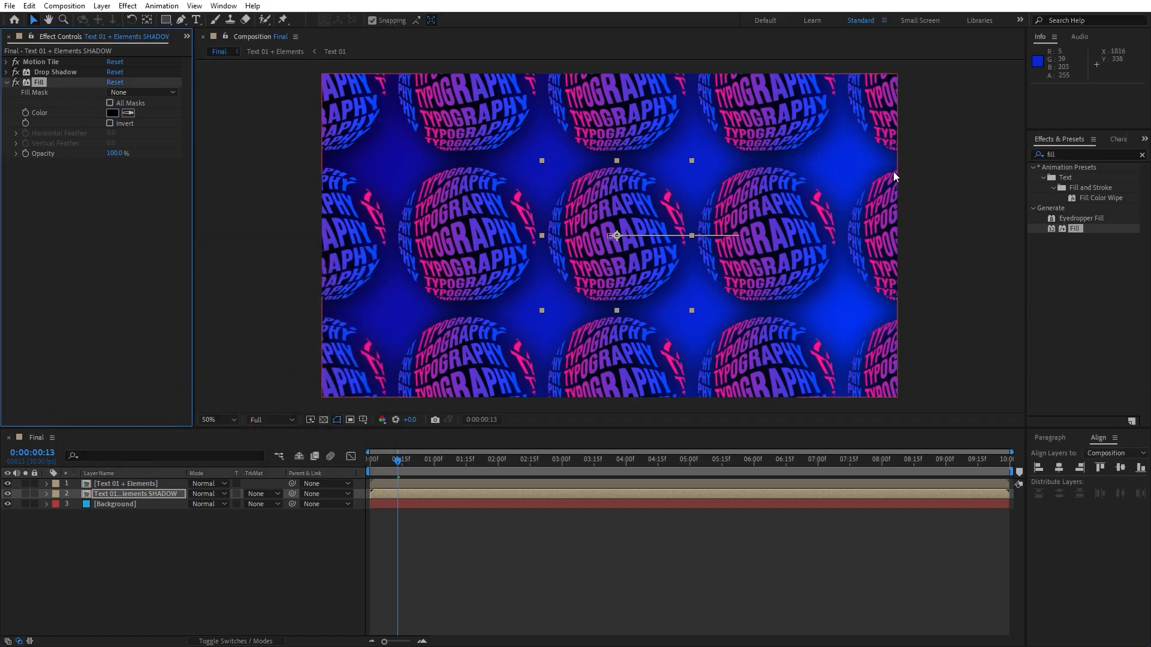
Apply CC Radial Fast Blur to the SHADOW layer and place its center at the composition's upper-left corner, about -743.5, -288
left_click_drag(1067, 154, 942, 157)
type("cc radi")
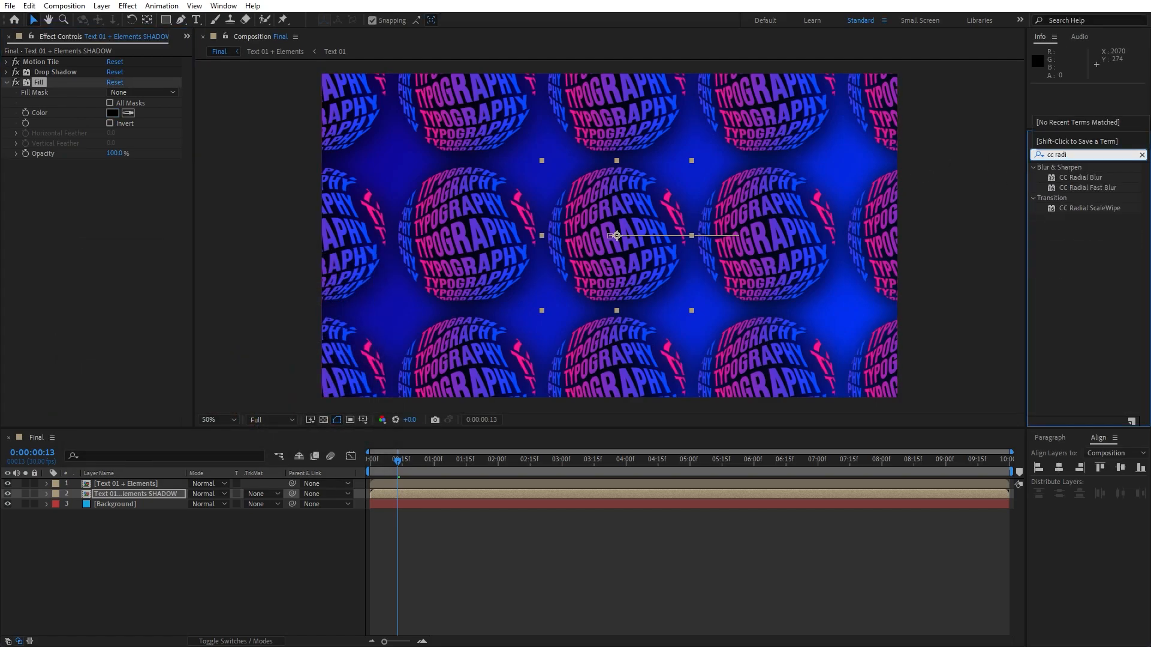
left_click_drag(1106, 190, 175, 494)
left_click(108, 173)
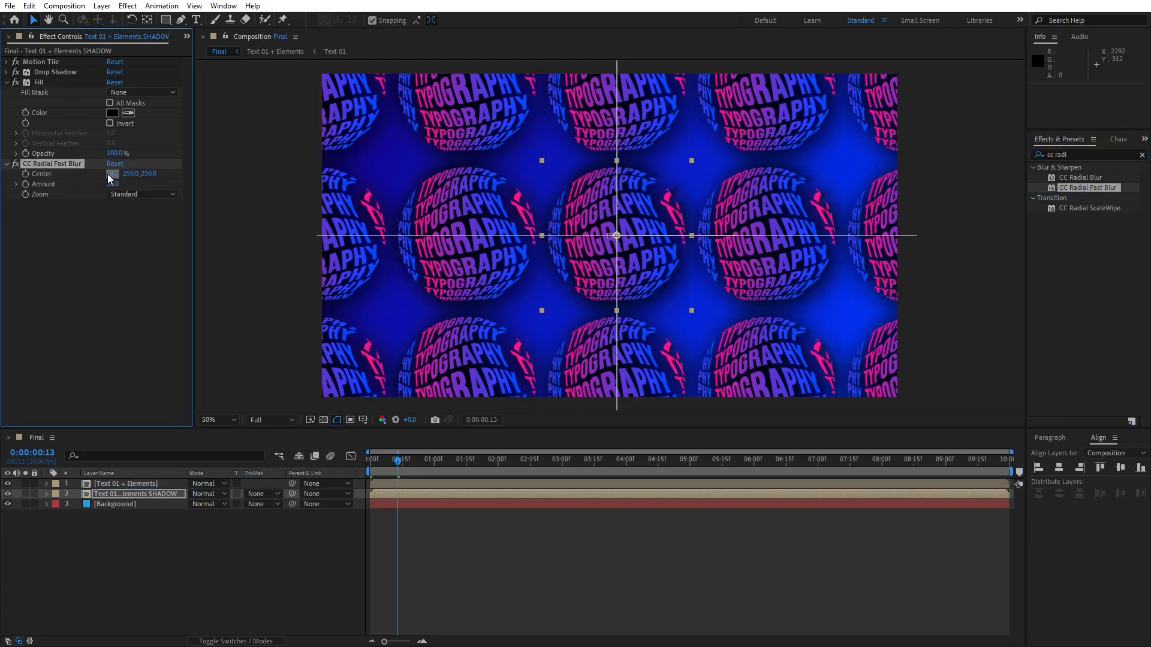
left_click(329, 80)
left_click_drag(329, 81, 319, 74)
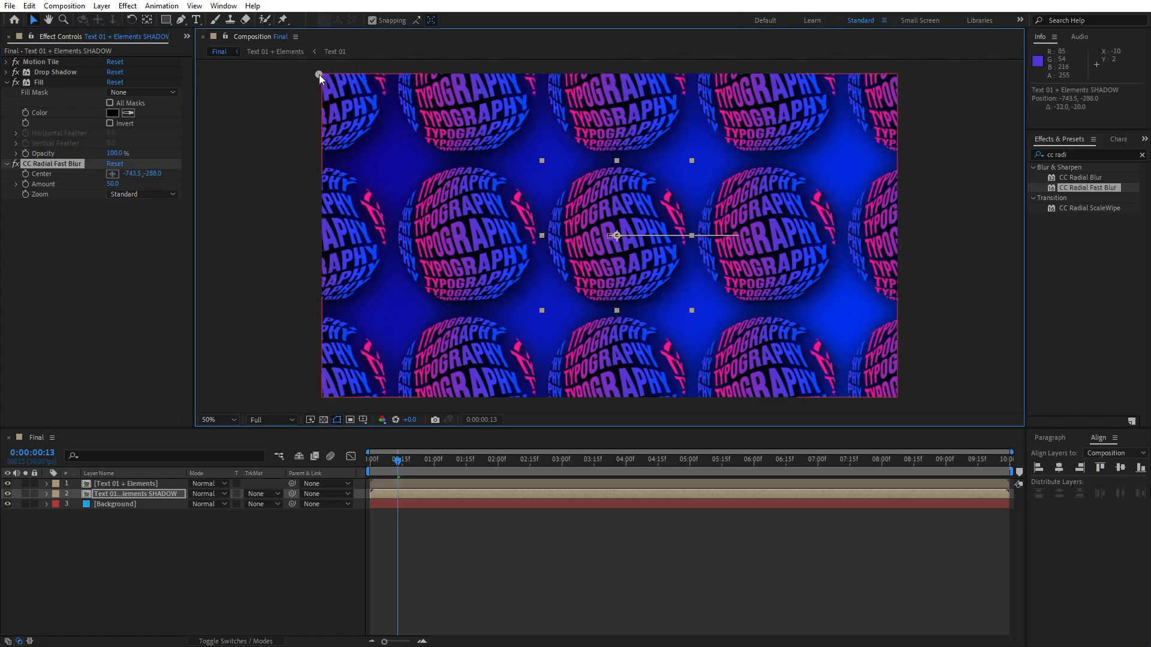
Set the CC Radial Fast Blur amount on the Text 01 + Elements SHADOW layer to 90
left_click(113, 183)
type("90")
key("Return")
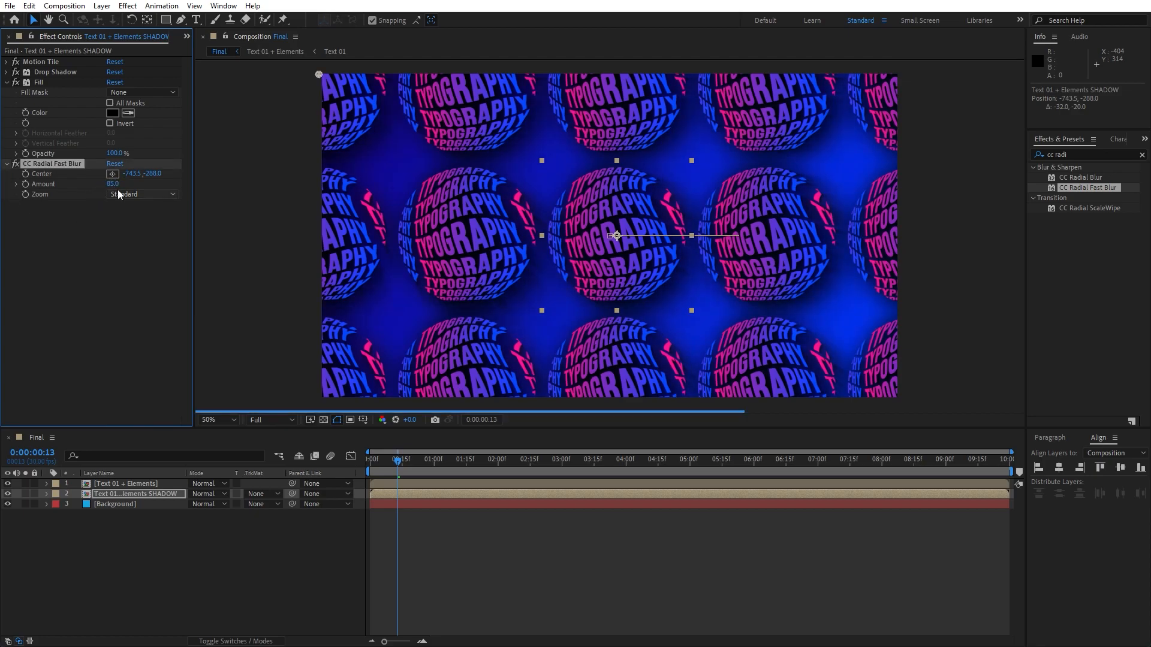
left_click(114, 184)
type("90")
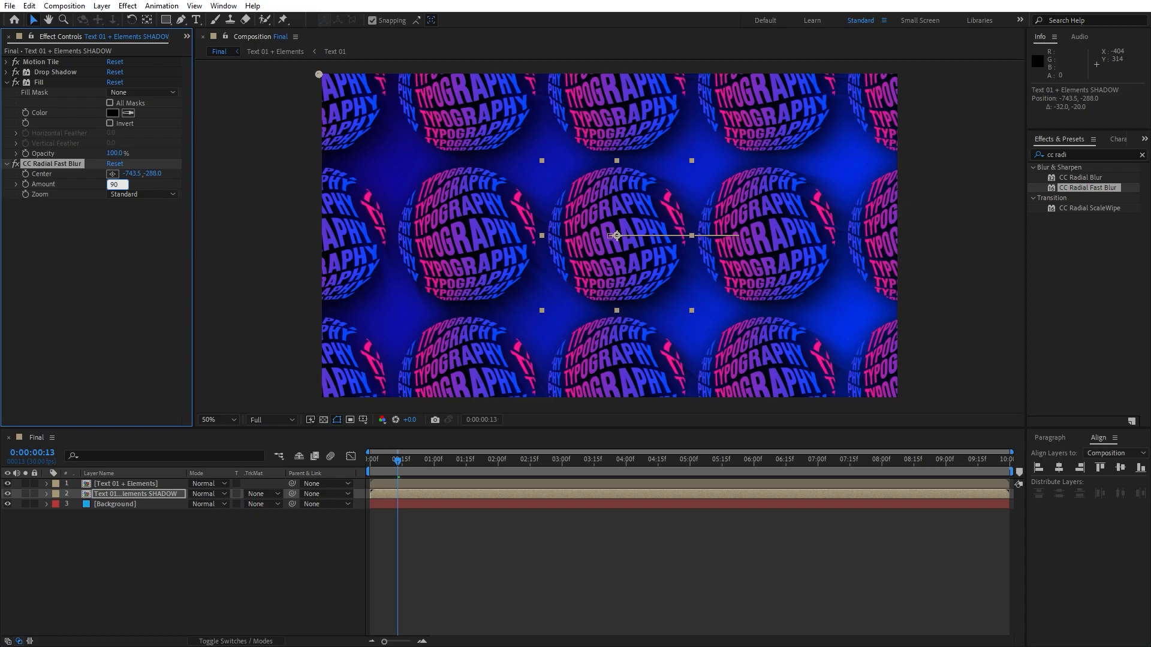
left_click(124, 238)
left_click(138, 546)
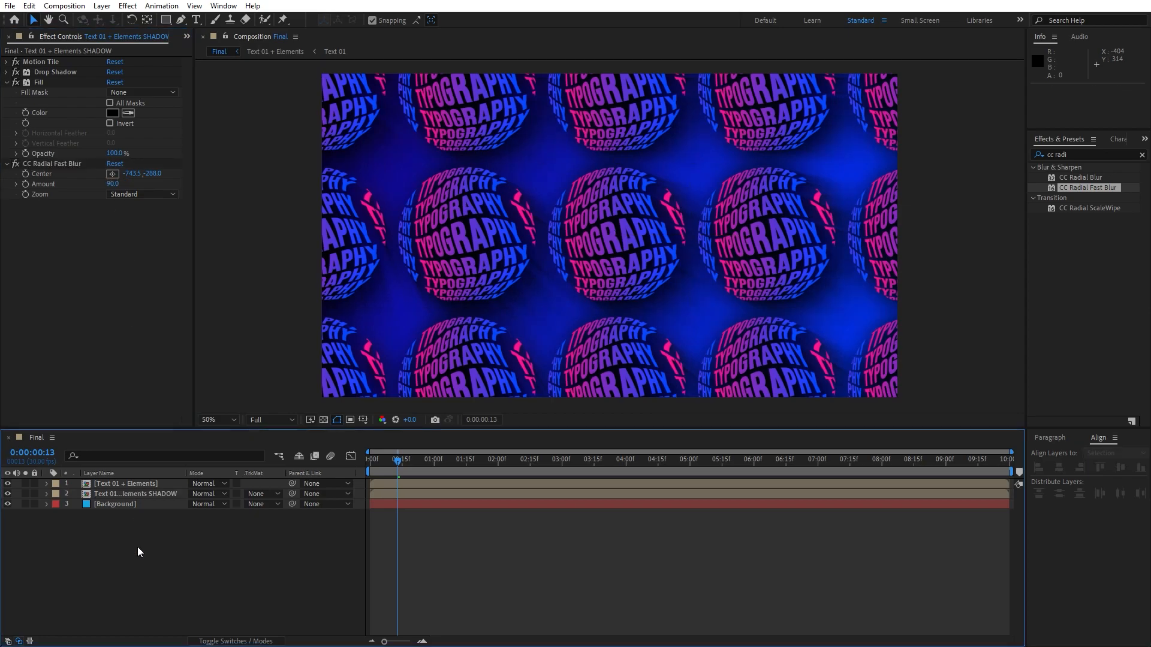
Set the Text 01 + Elements SHADOW layer's opacity to 70% and preview the animation
left_click(139, 495)
left_click_drag(187, 473, 219, 507)
key("t")
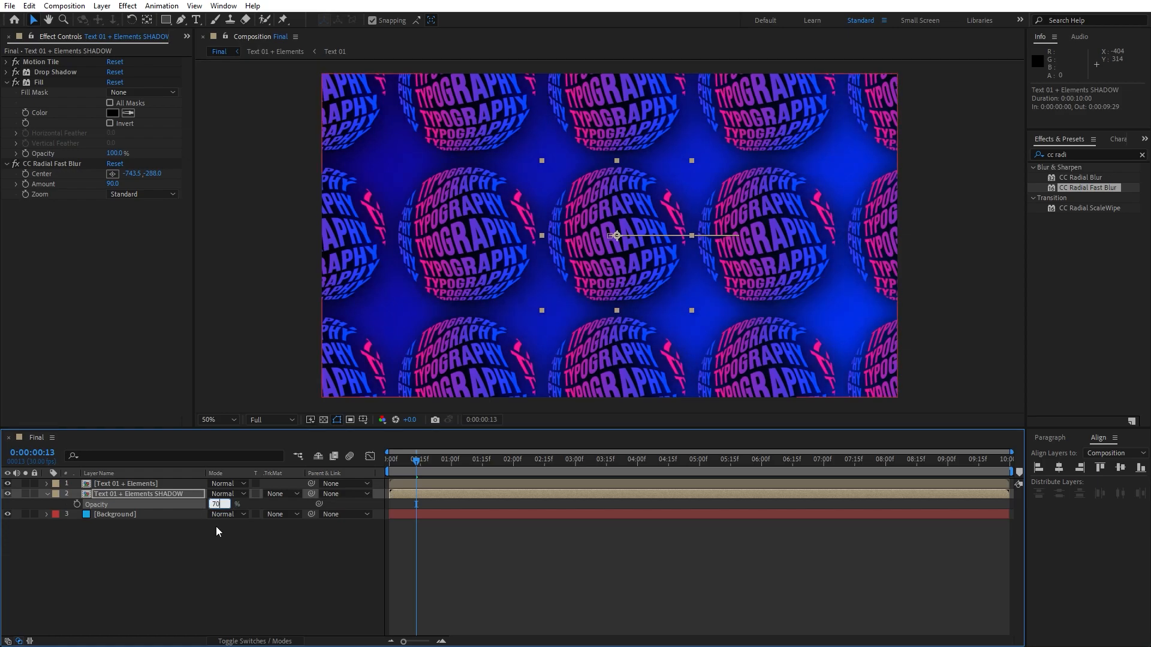
left_click(219, 546)
left_click(67, 494)
left_click(47, 496)
left_click(124, 566)
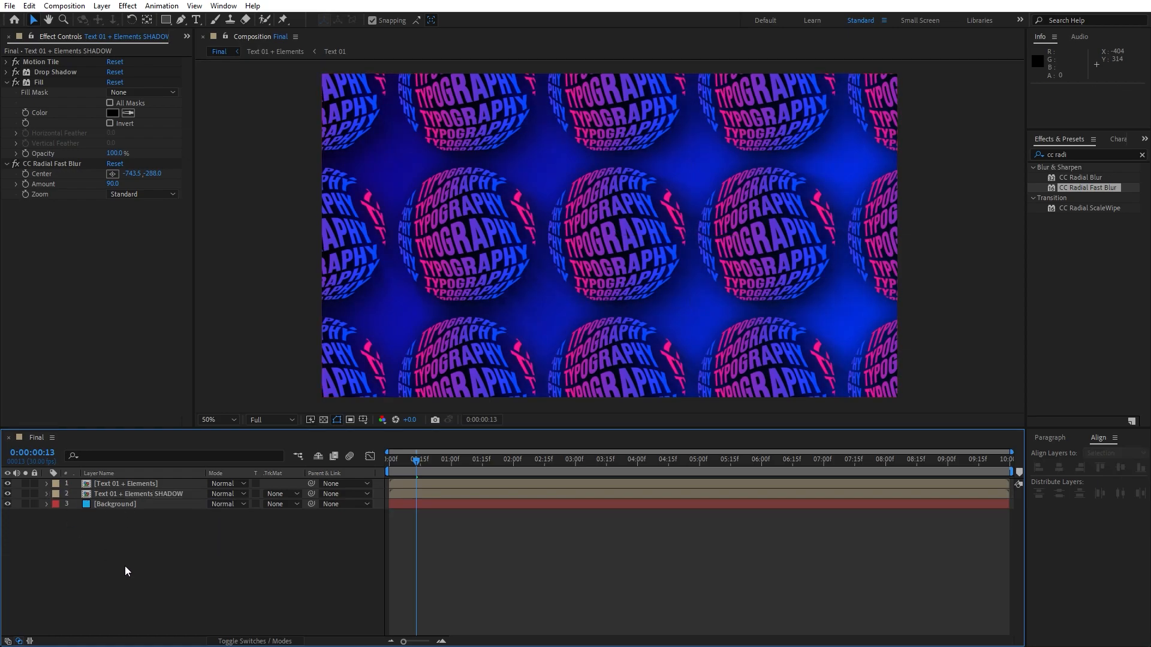
key("space")
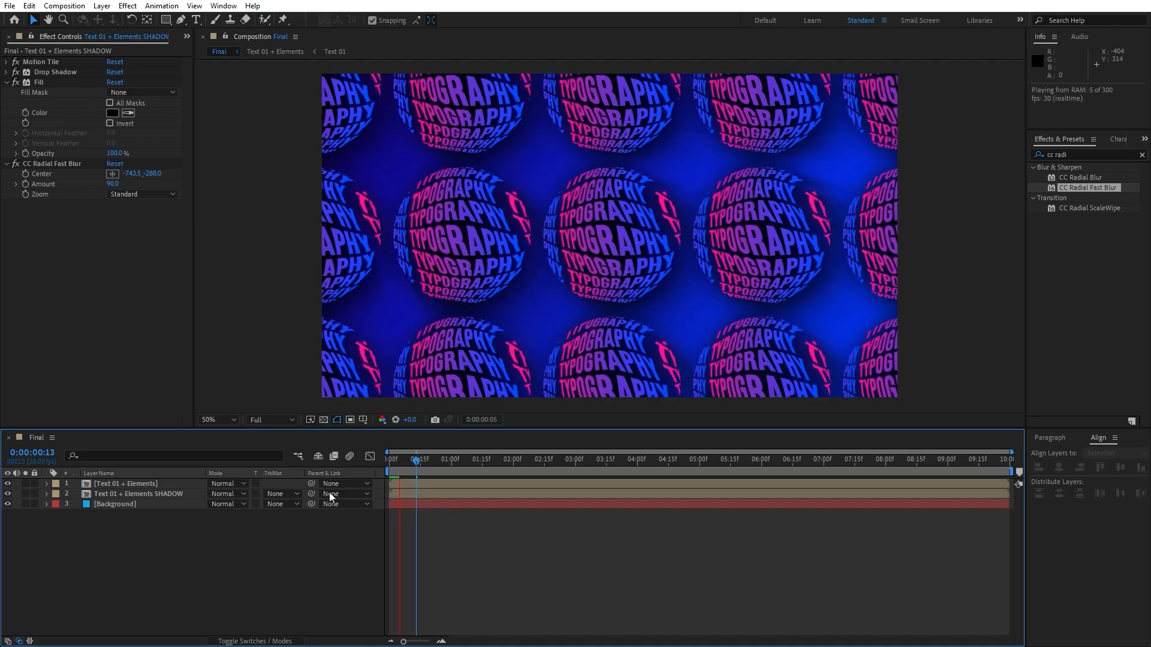
mouse_move(412, 463)
left_mouse_down()
mouse_move(391, 466)
mouse_move(519, 466)
mouse_move(392, 471)
left_mouse_up()
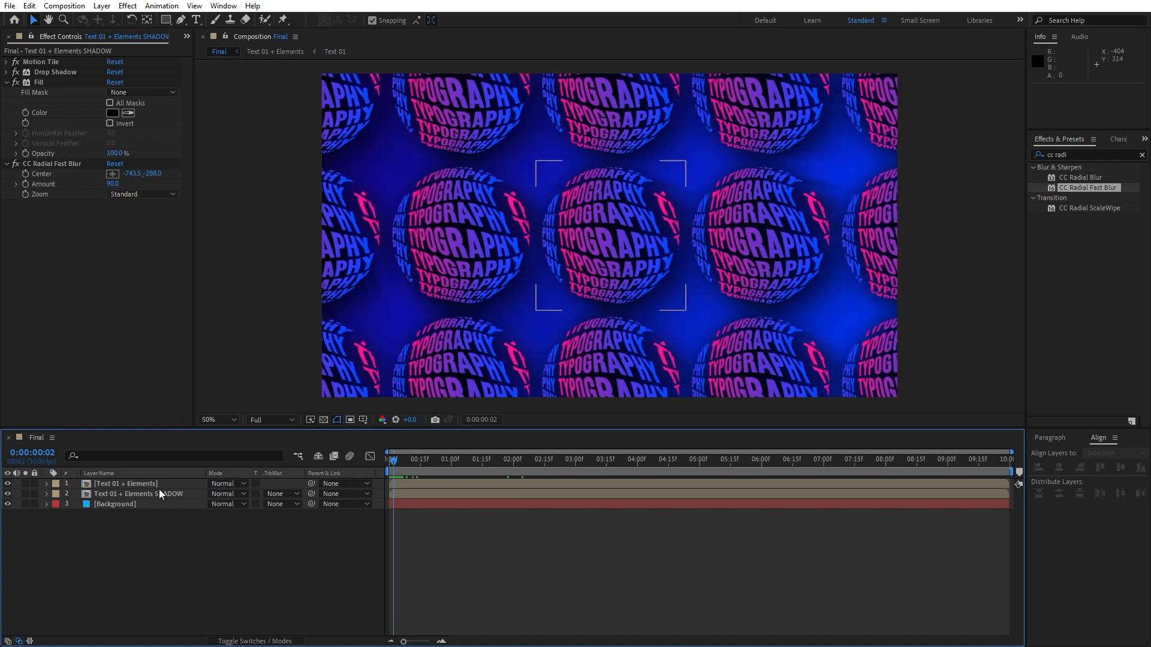
Duplicate the Text 01 + Elements layer, placing the copy between the SHADOW and Background layers with the name Text 01 + Elements BG
left_click(8, 37)
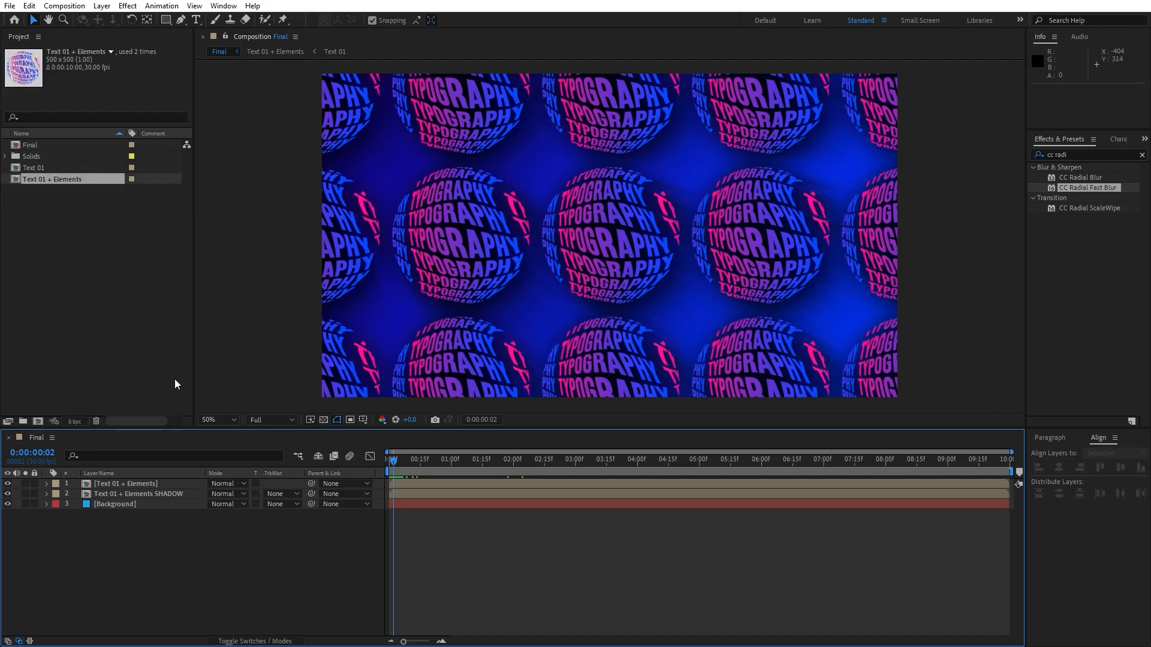
left_click(132, 487)
key("ctrl+d")
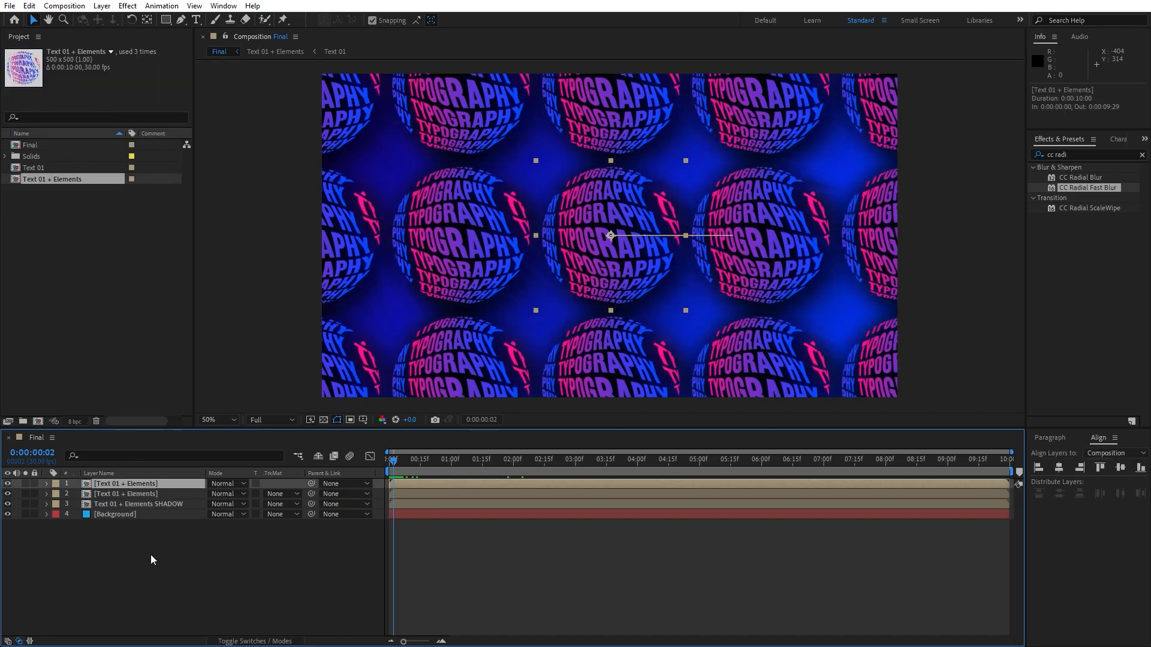
left_click_drag(124, 485, 132, 509)
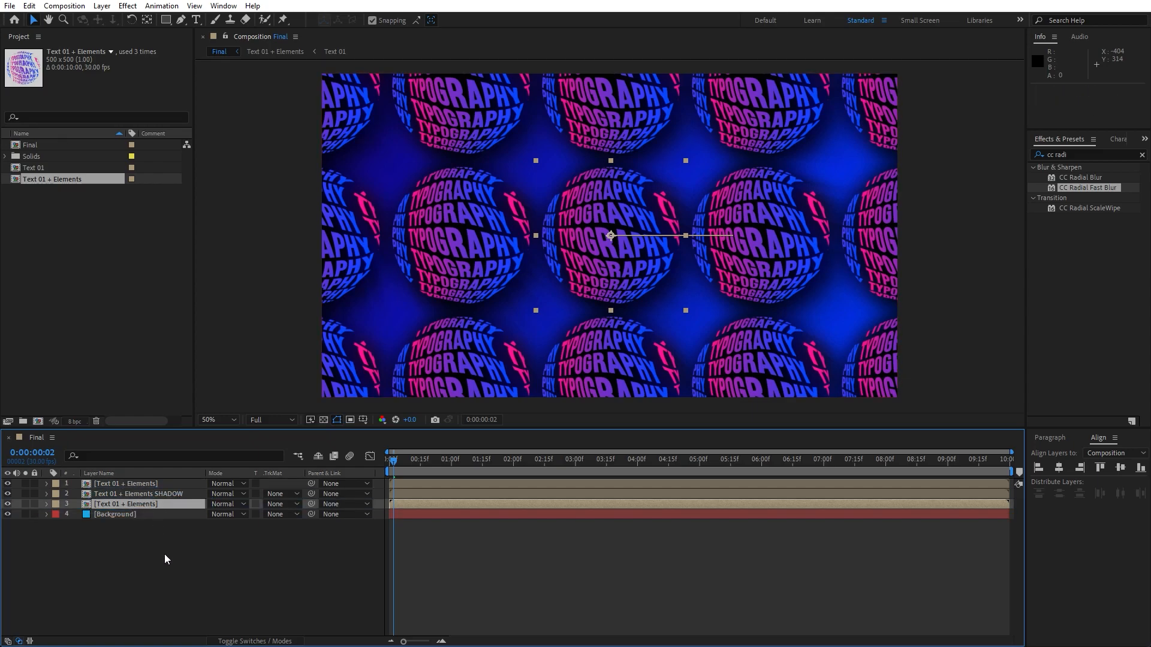
key("Return")
key("End")
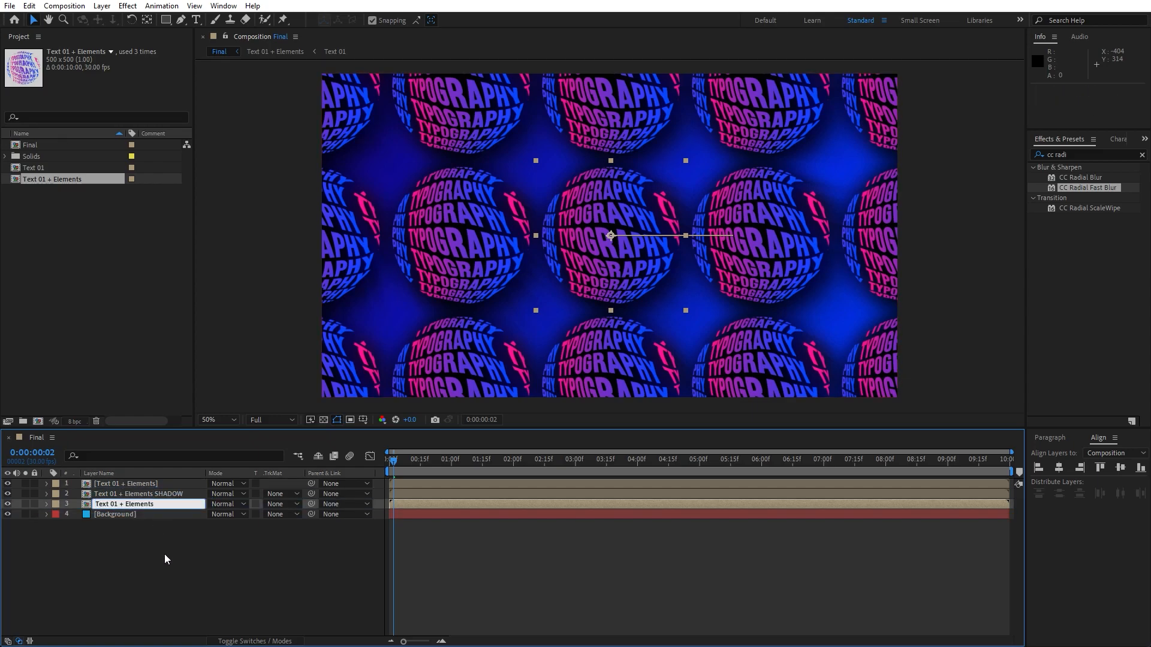
type("BG")
key("Return")
Remove the position keyframes from the Text 01 + Elements BG layer and make it a 3D layer
key("p")
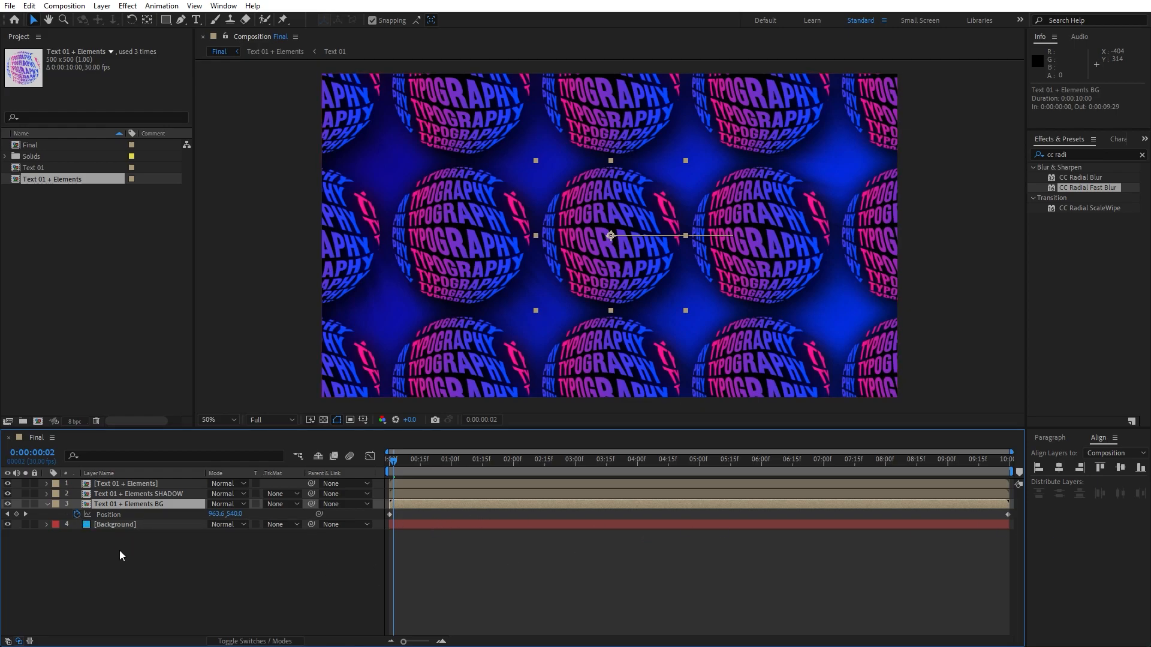
left_click(77, 515)
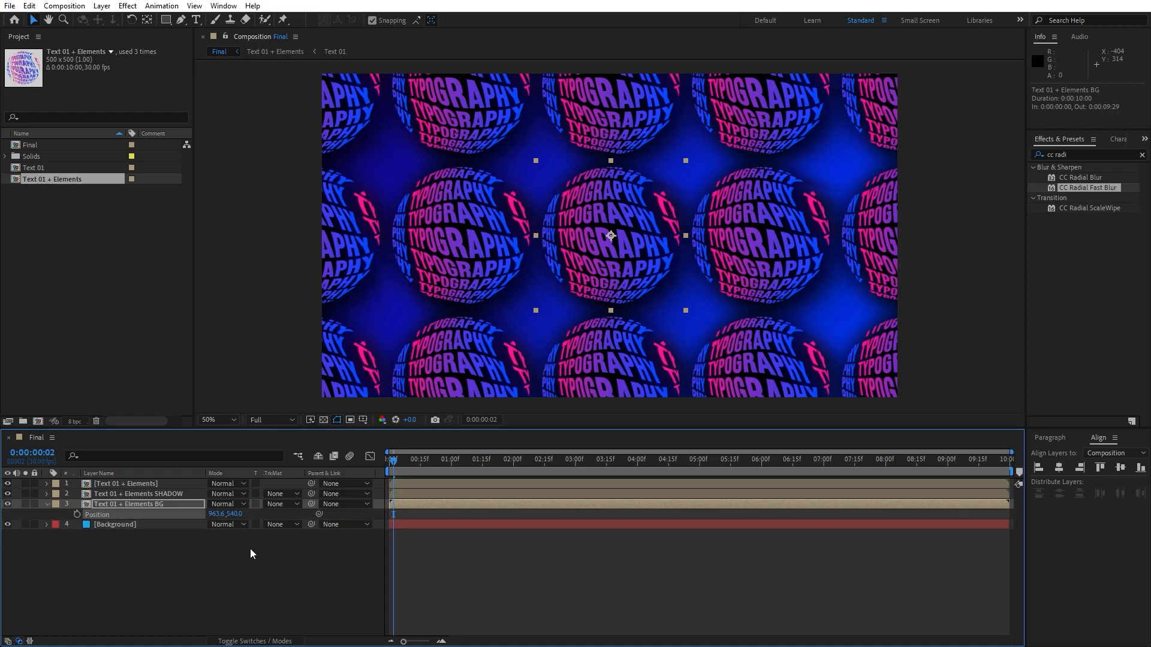
left_click(264, 640)
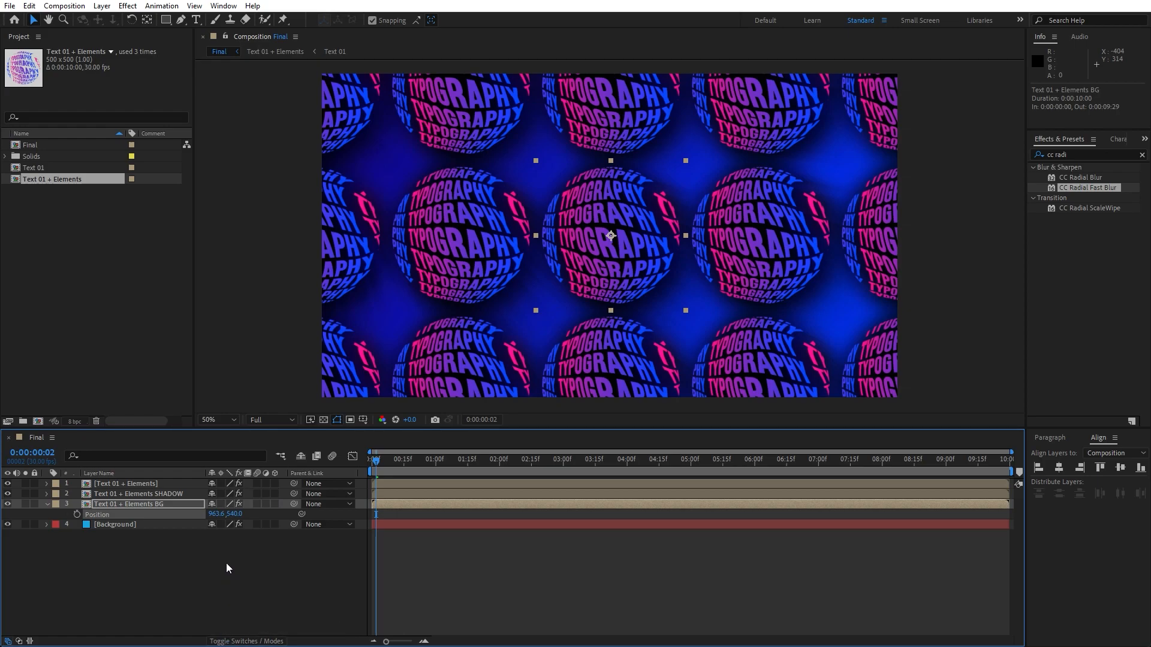
left_click(275, 505)
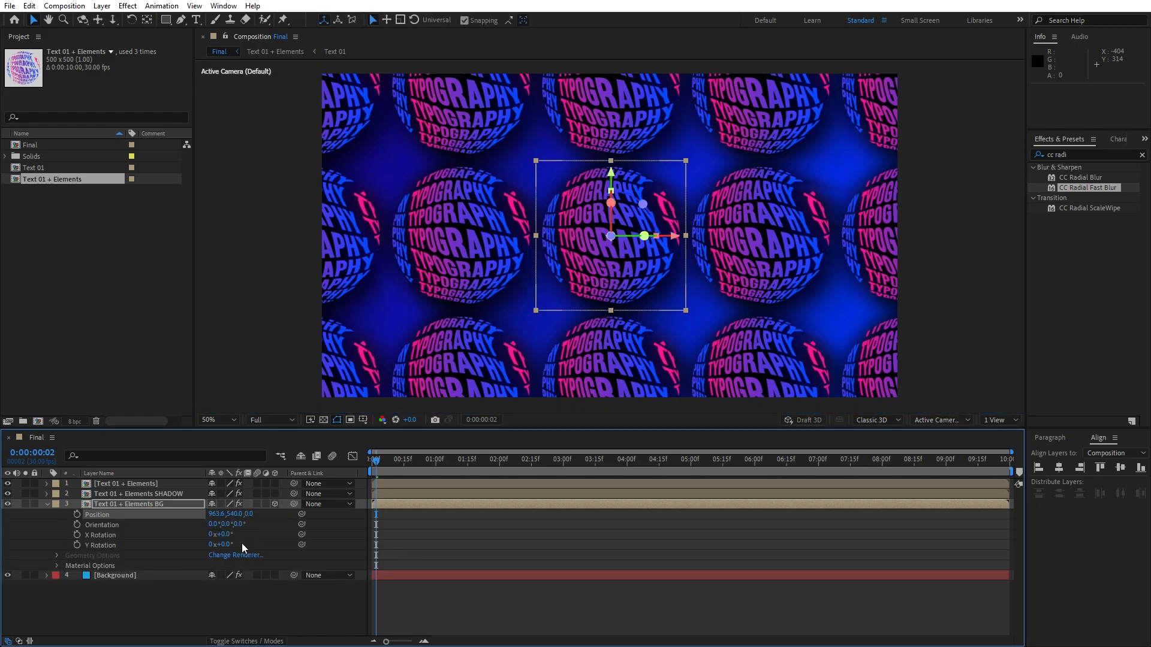
Set the Text 01 + Elements BG layer's Z position to -1375 and check the composition at 0:00:01:15
left_click(248, 514)
type("-1375")
left_click(253, 606)
left_click_drag(384, 468, 468, 466)
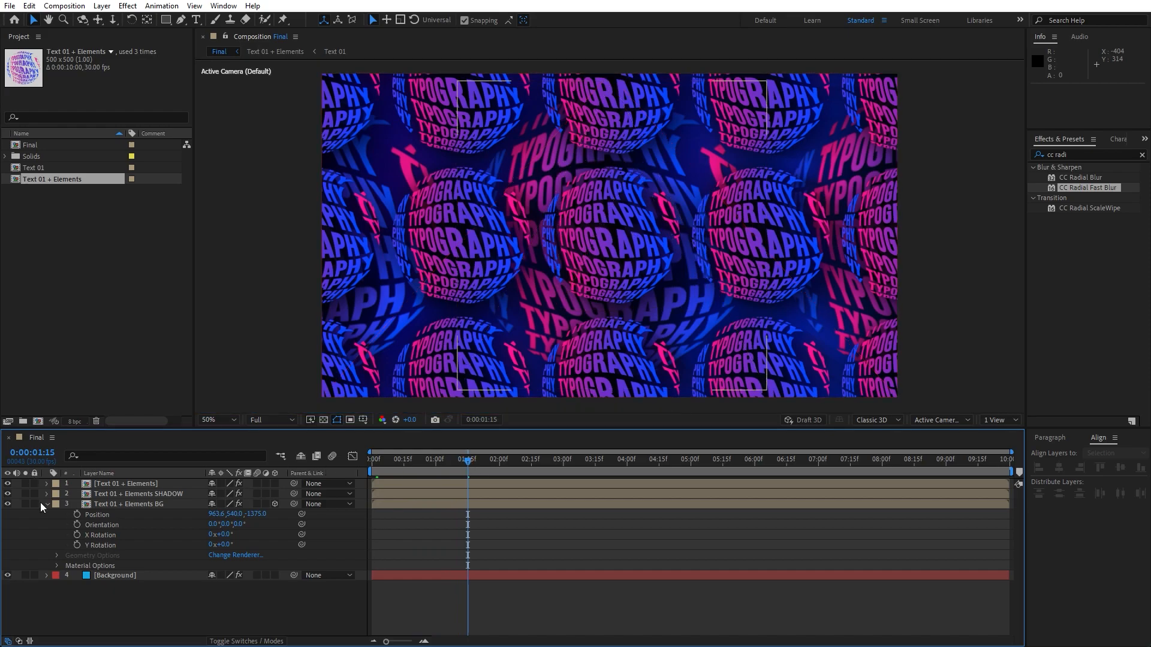
left_click(46, 504)
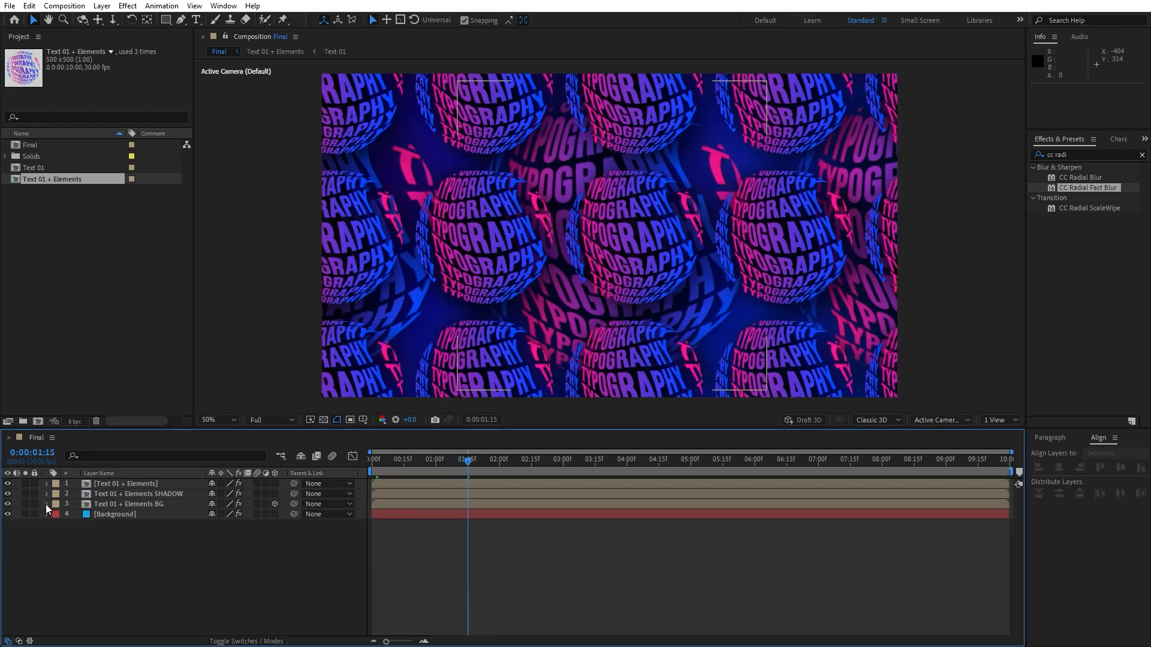
Set the Text 01 + Elements BG layer's blending mode to Overlay and duplicate the layer
left_click(237, 641)
left_click(222, 505)
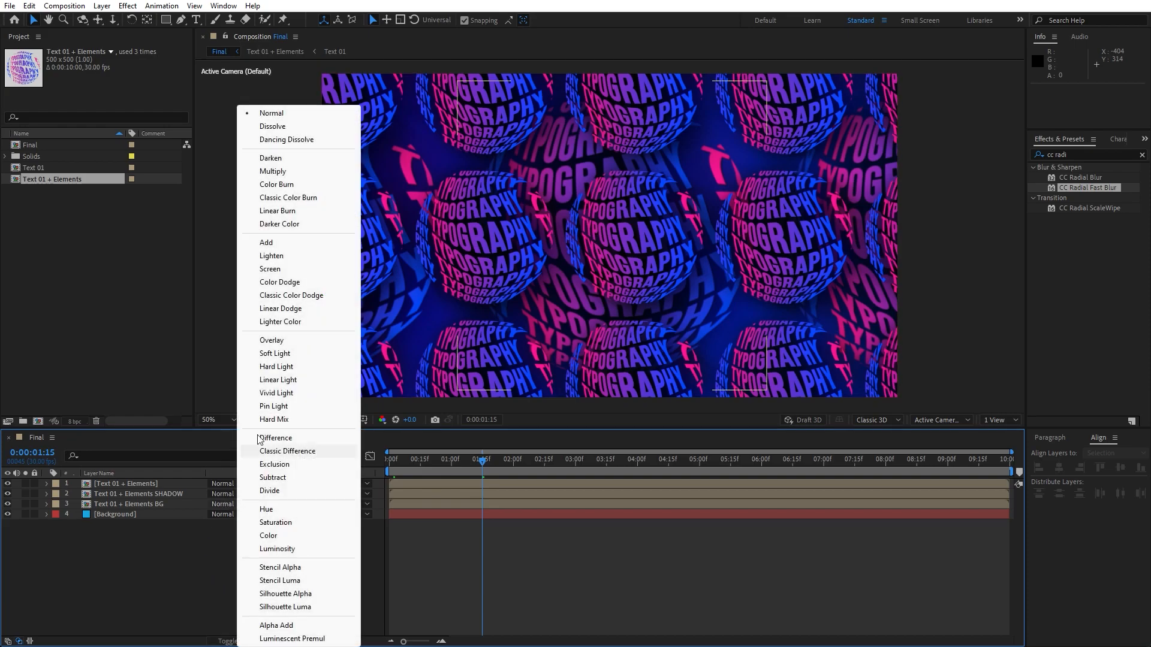
left_click(290, 340)
left_click(151, 559)
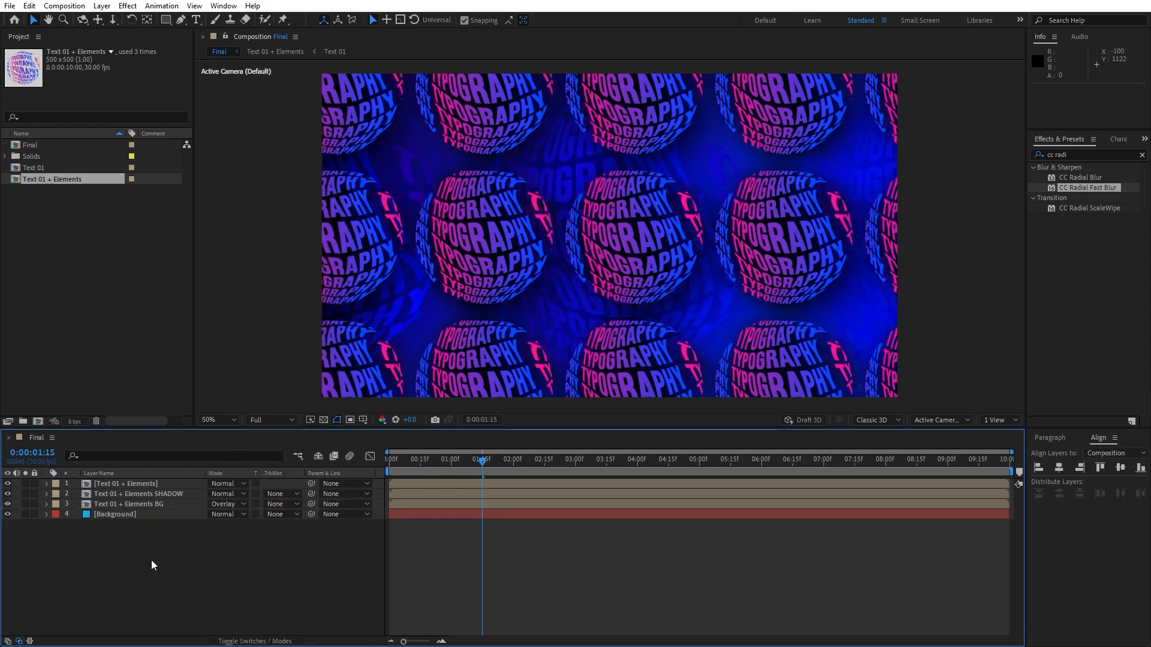
left_click(149, 507)
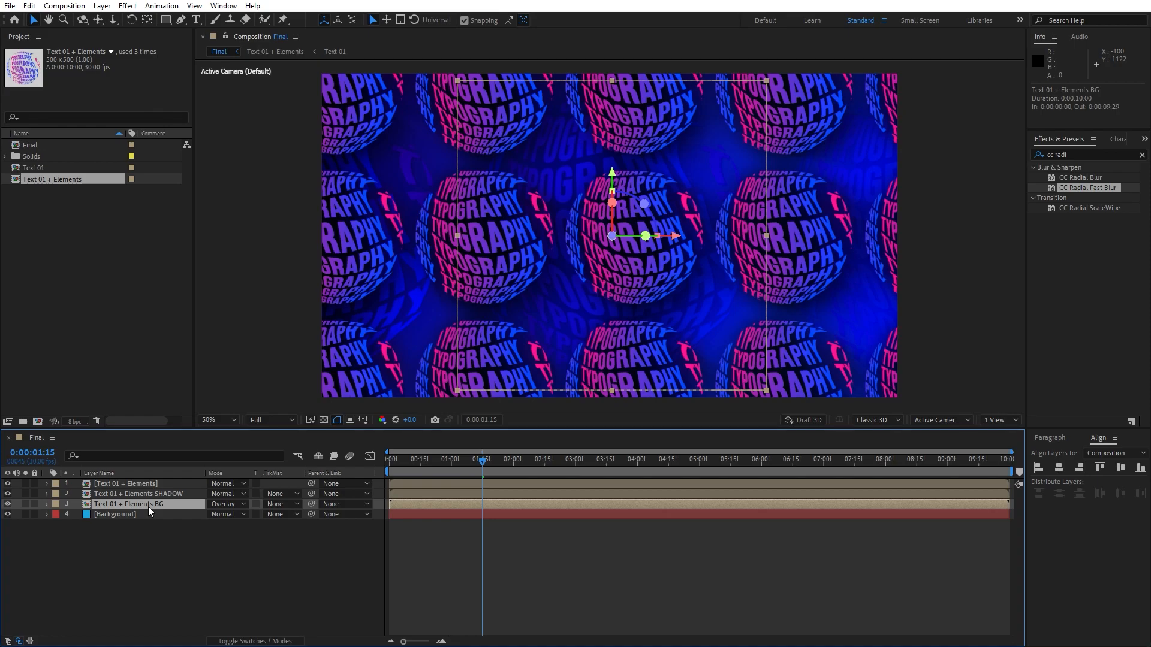
key("ctrl+d")
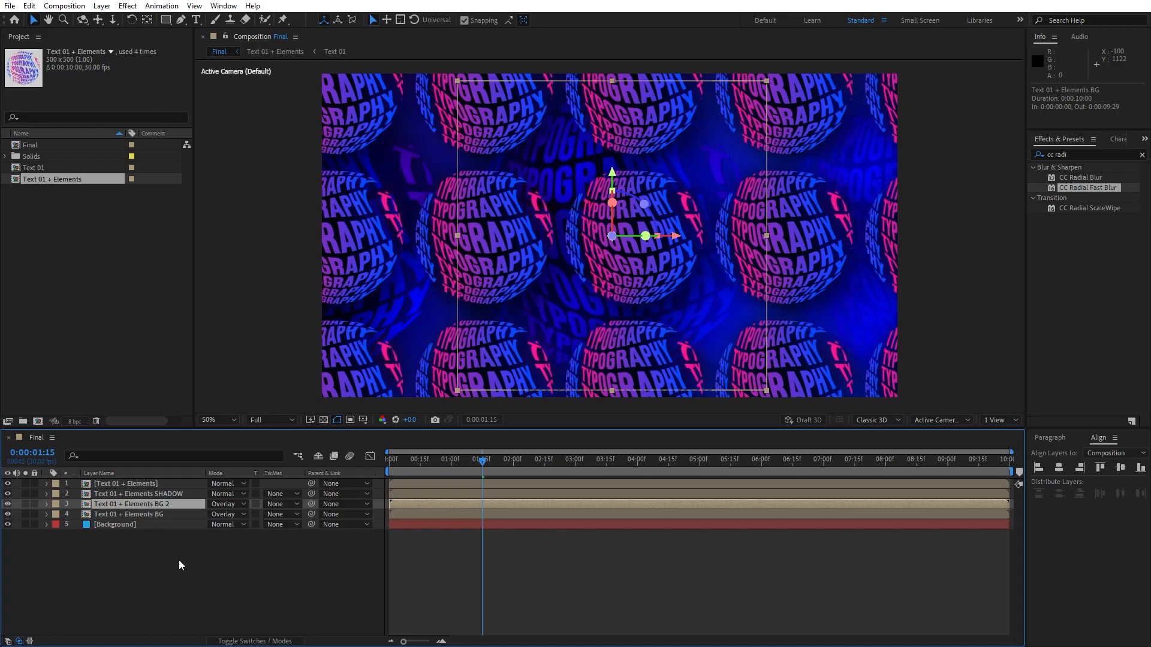
Duplicate the Background layer and draw a triangular mask on the upper copy with the Pen tool, covering the frame's lower-right diagonal half
left_click(117, 526)
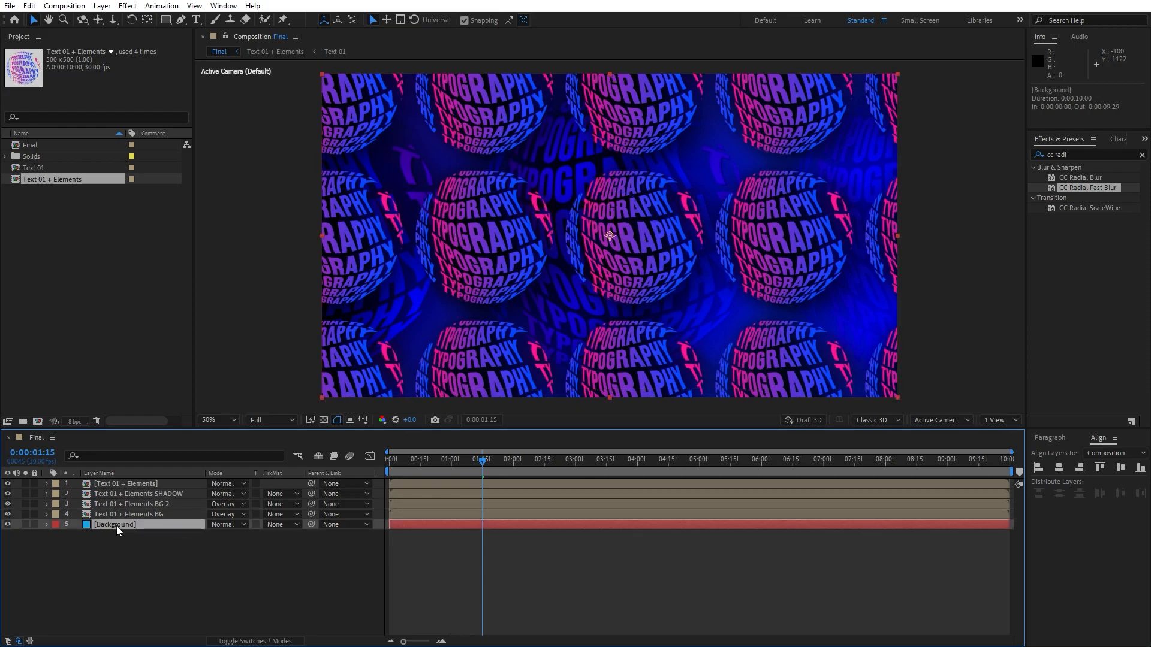
key("ctrl+d")
left_click(180, 20)
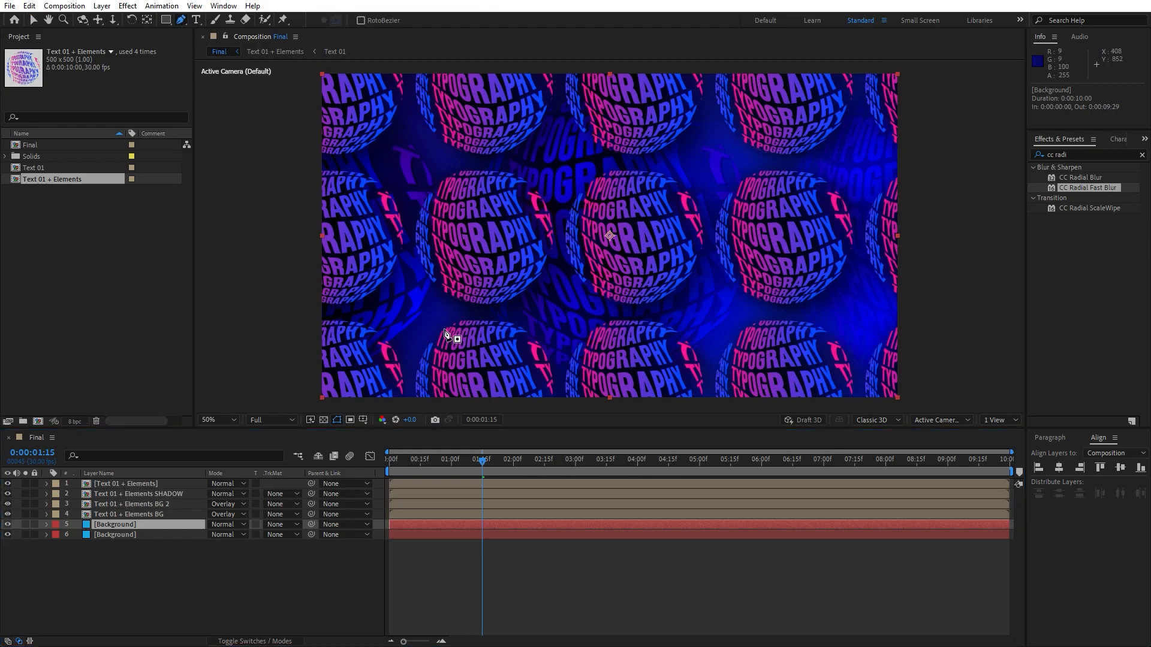
scroll(449, 334, "down", 2)
left_click(774, 134)
left_click(436, 334)
left_click(797, 346)
left_click(774, 134)
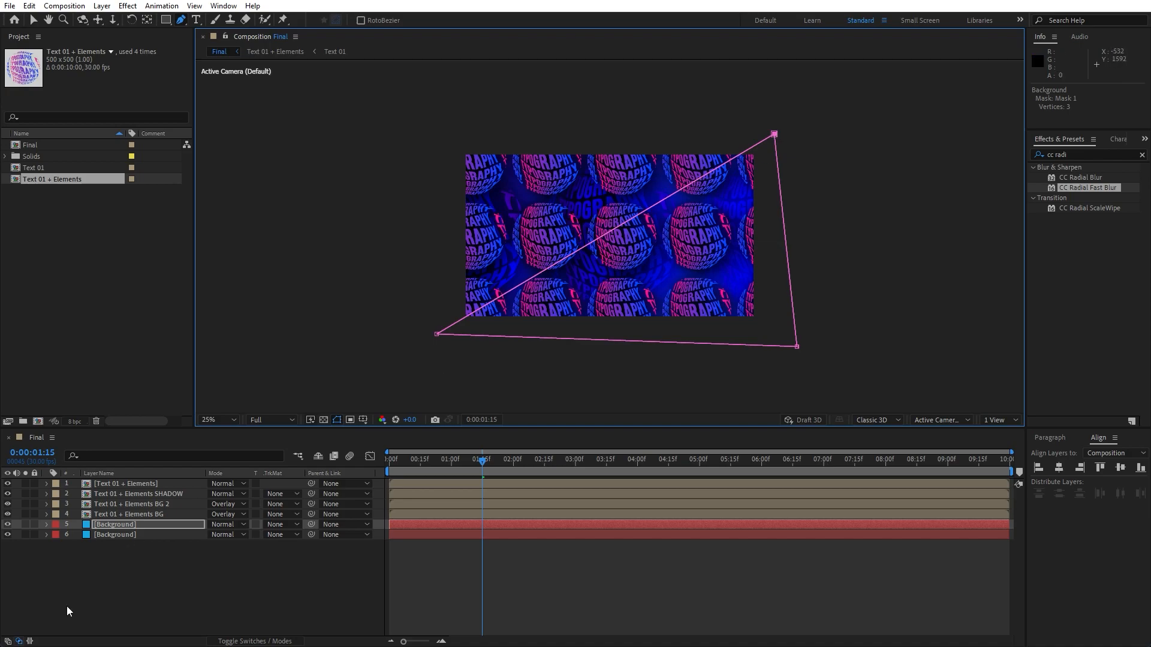
Change the Gradient Ramp start color on the masked Background copy to purple 89008B
left_click(115, 525)
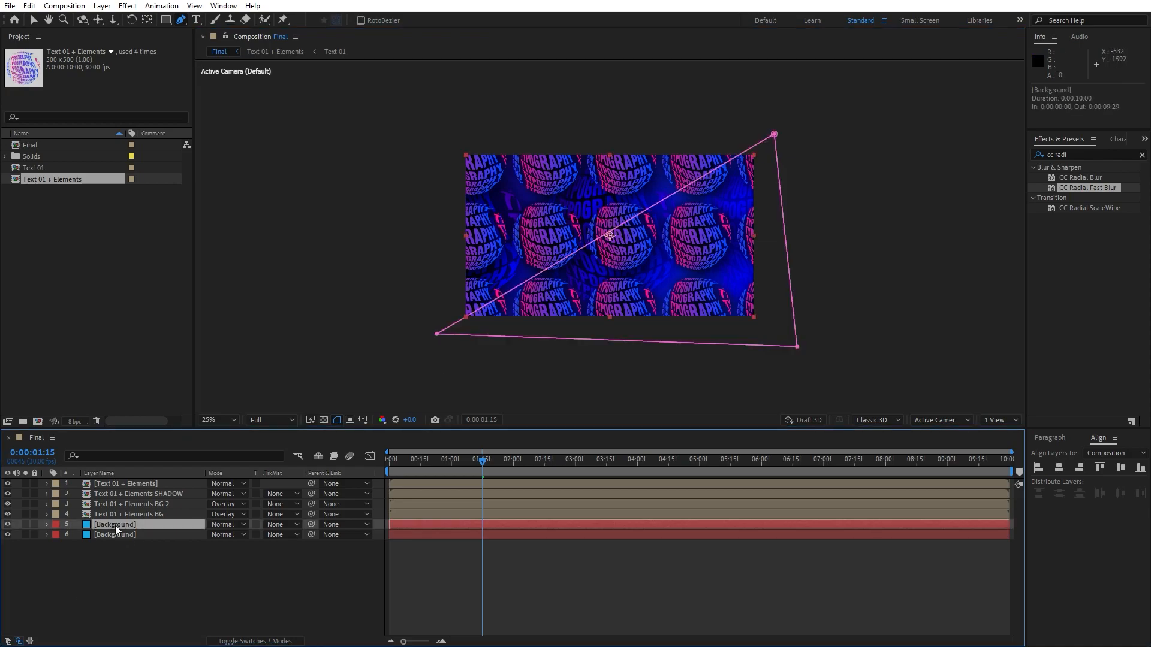
key("F3")
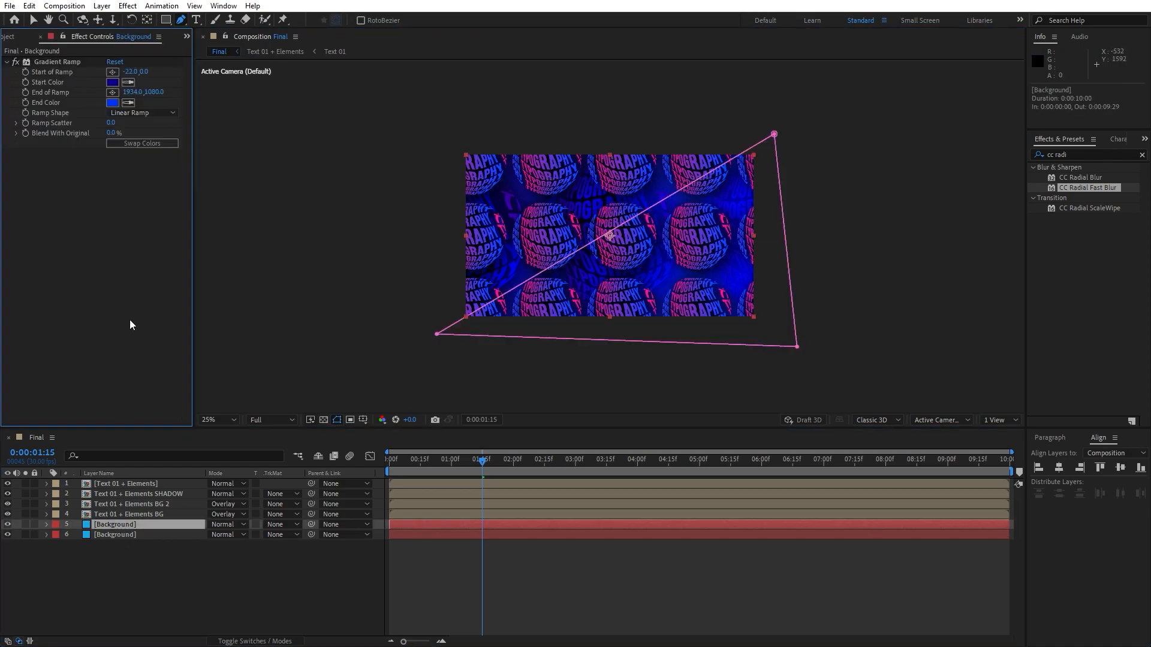
left_click(112, 82)
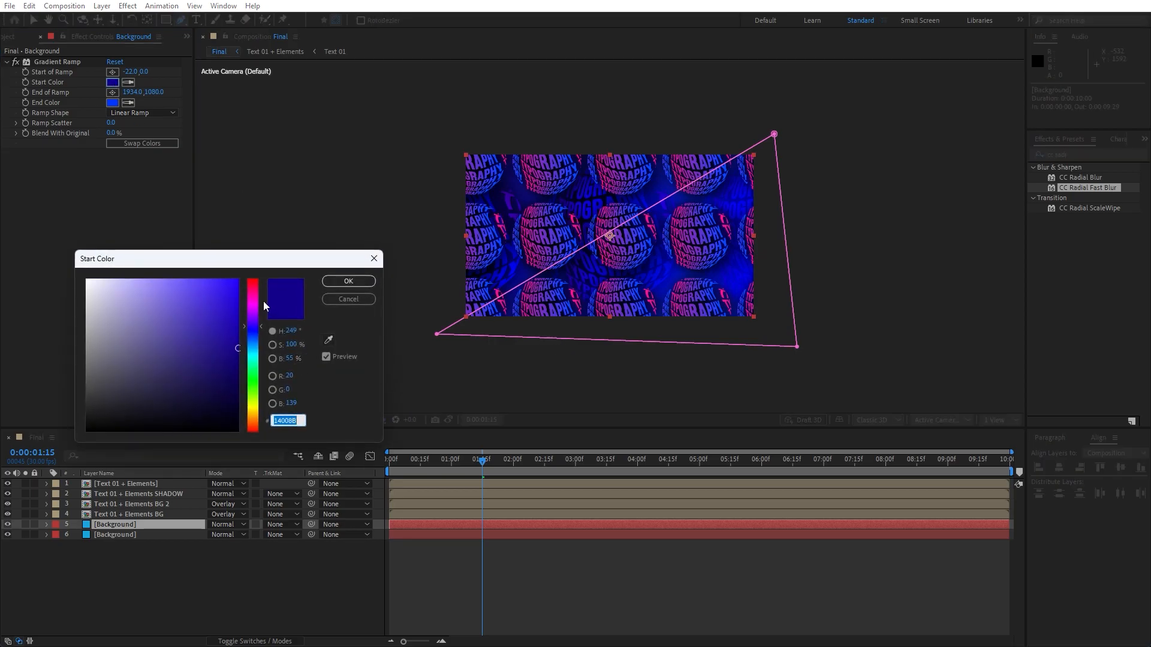
left_click(255, 304)
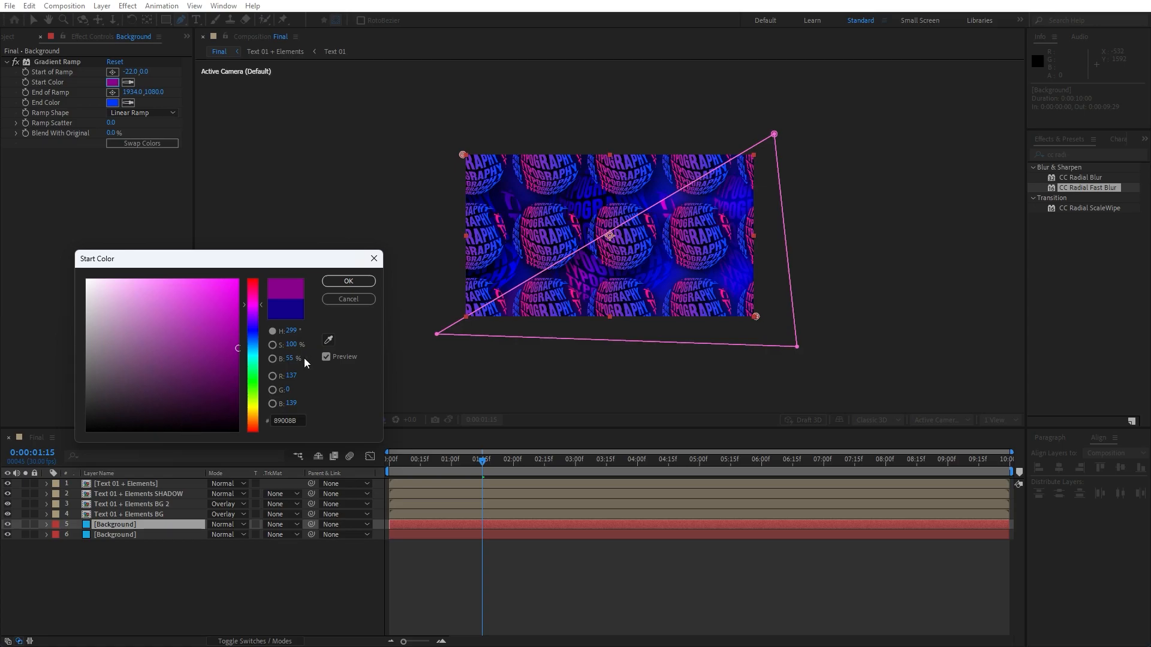
left_click(349, 282)
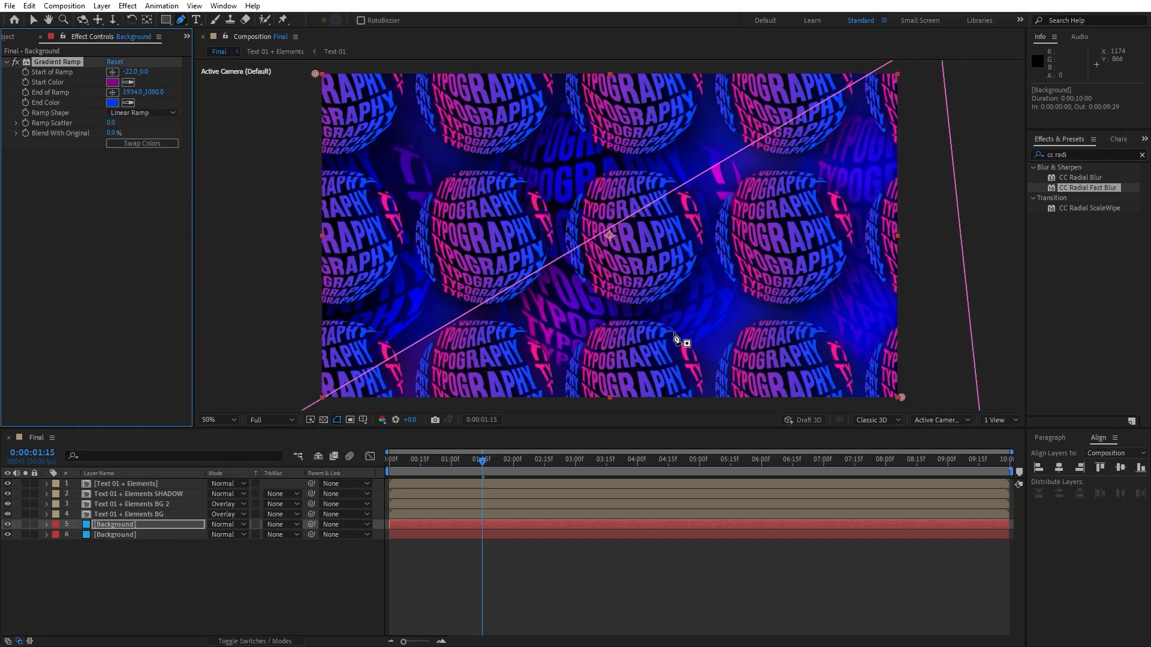
Set the mask feather on the upper Background layer to 250 pixels and preview the animation
left_click(151, 545)
left_click(123, 525)
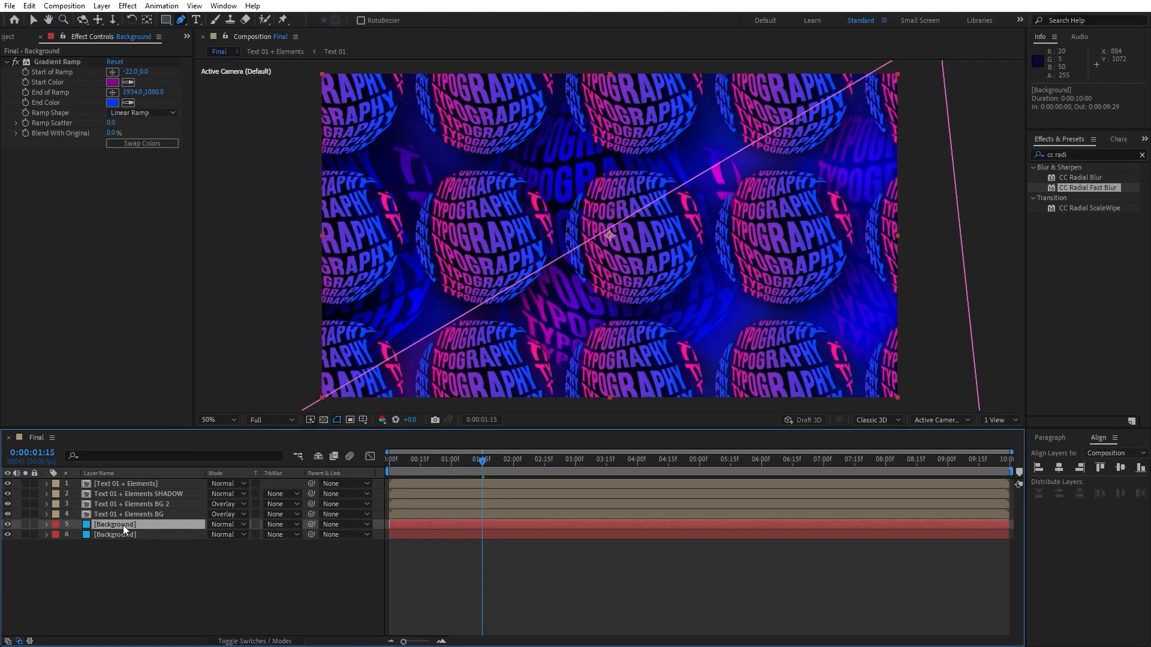
key("m")
key("m")
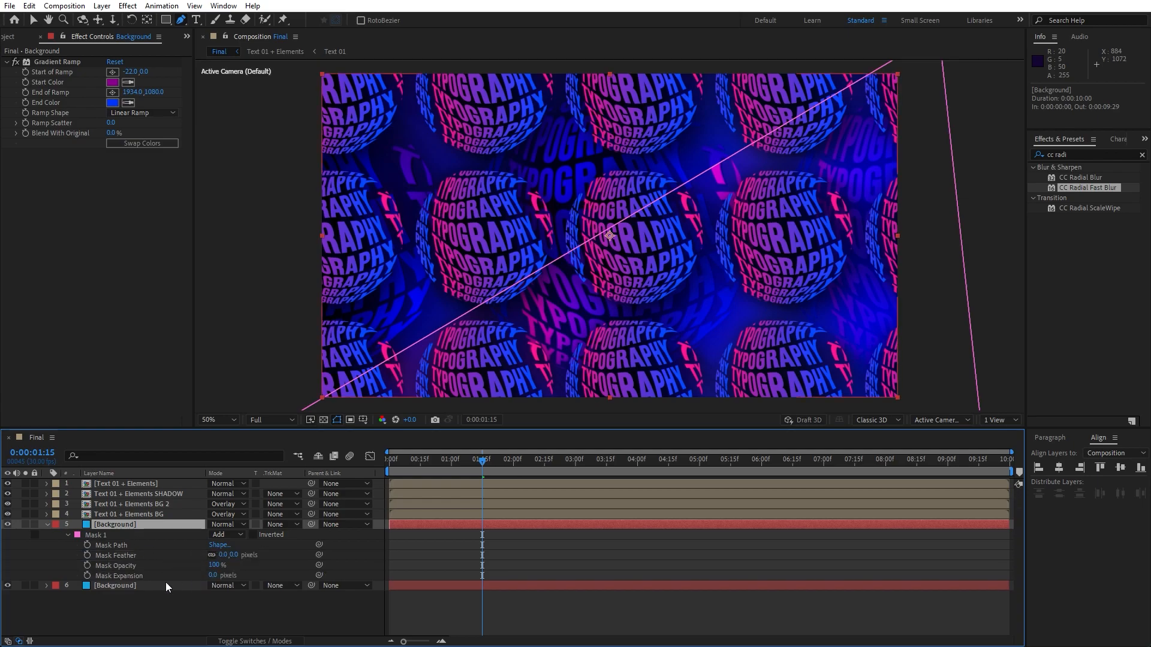
left_click(223, 556)
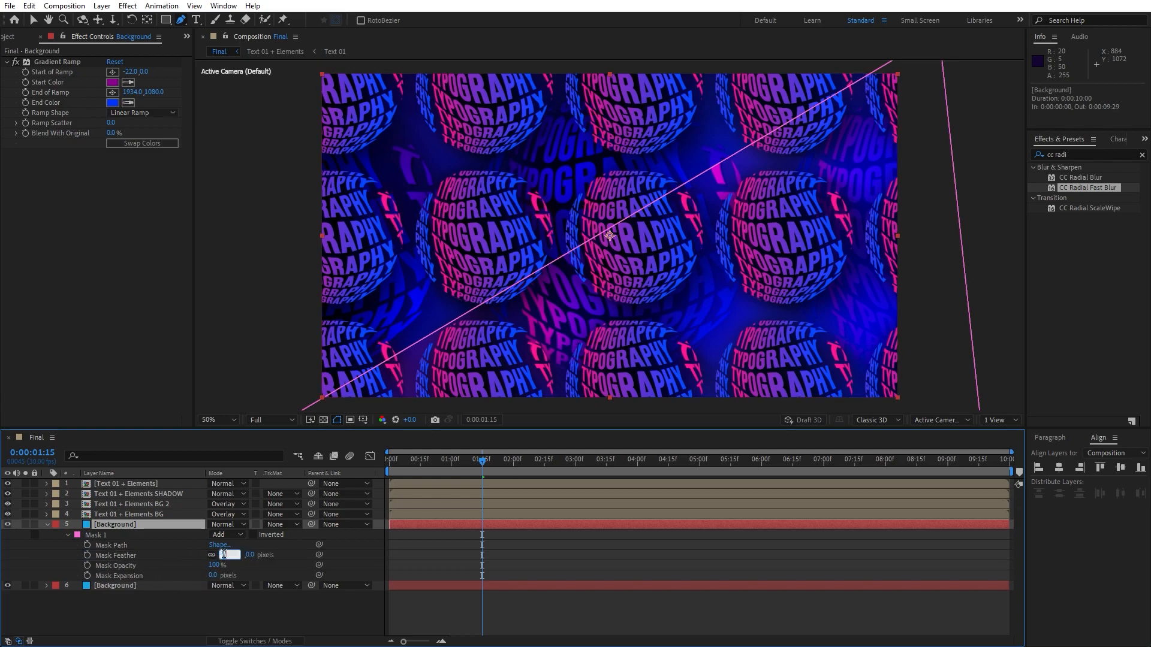
type("250")
left_click(220, 606)
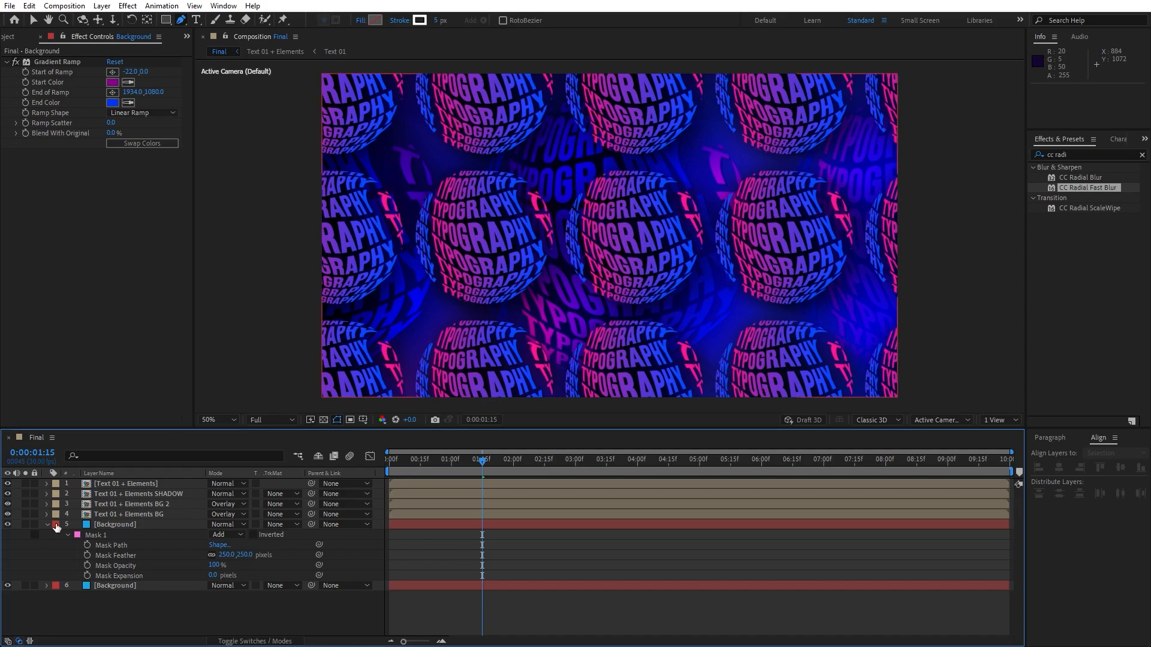
left_click(47, 525)
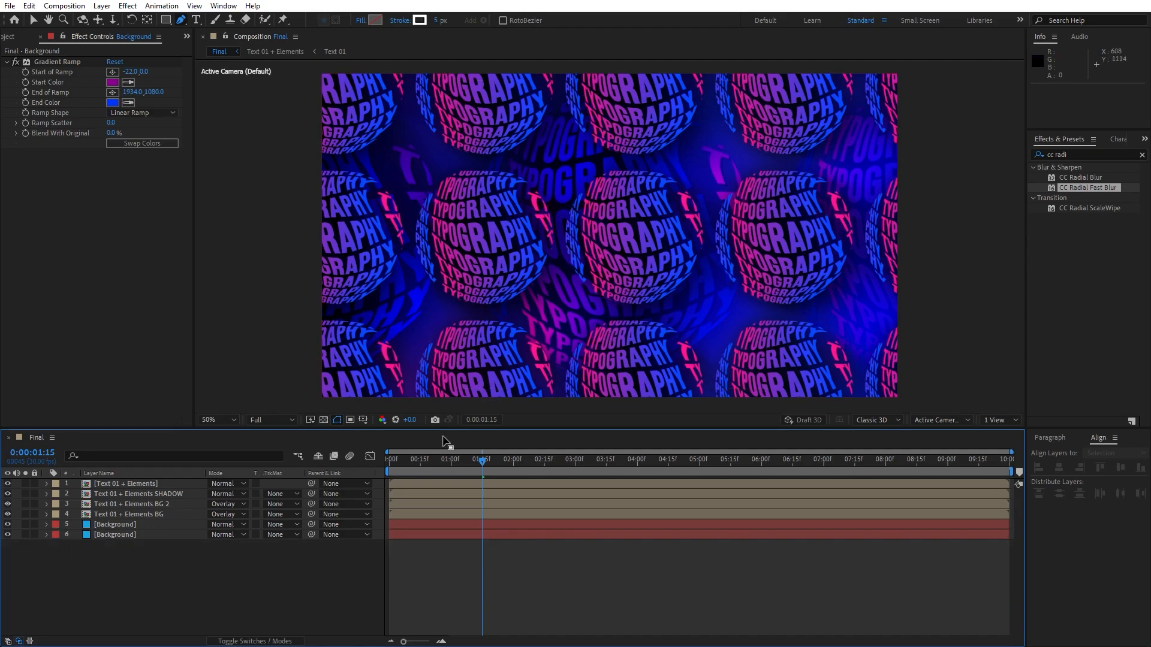
key("space")
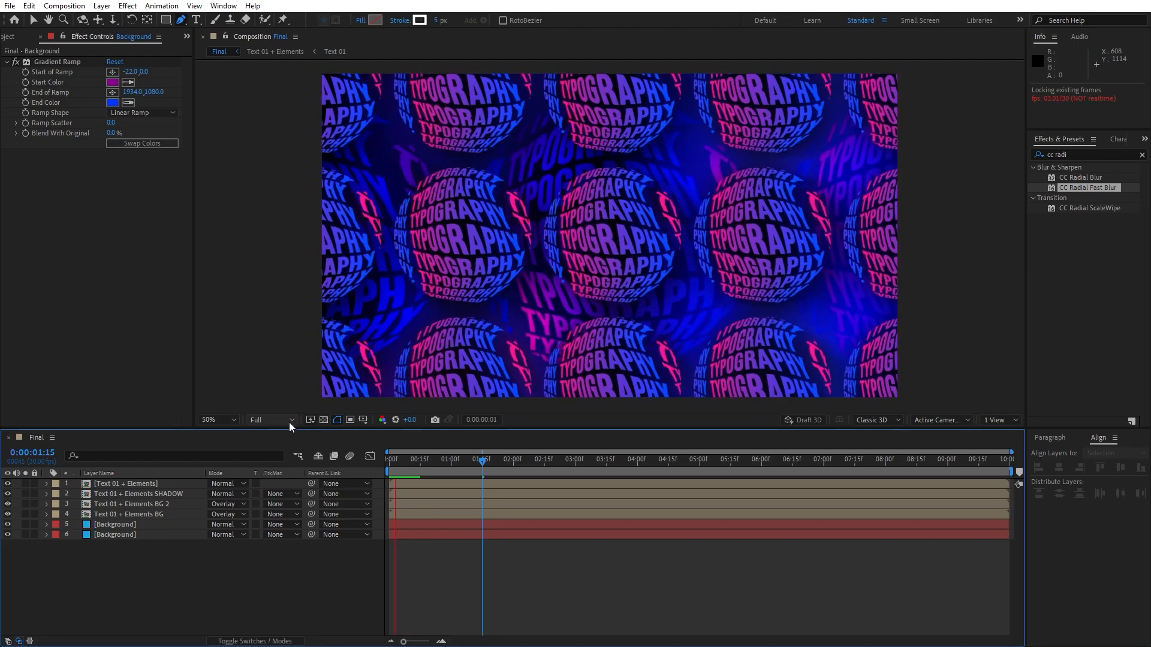
Add a new adjustment layer above all layers in the Final composition and name it Light Sweep
key("space")
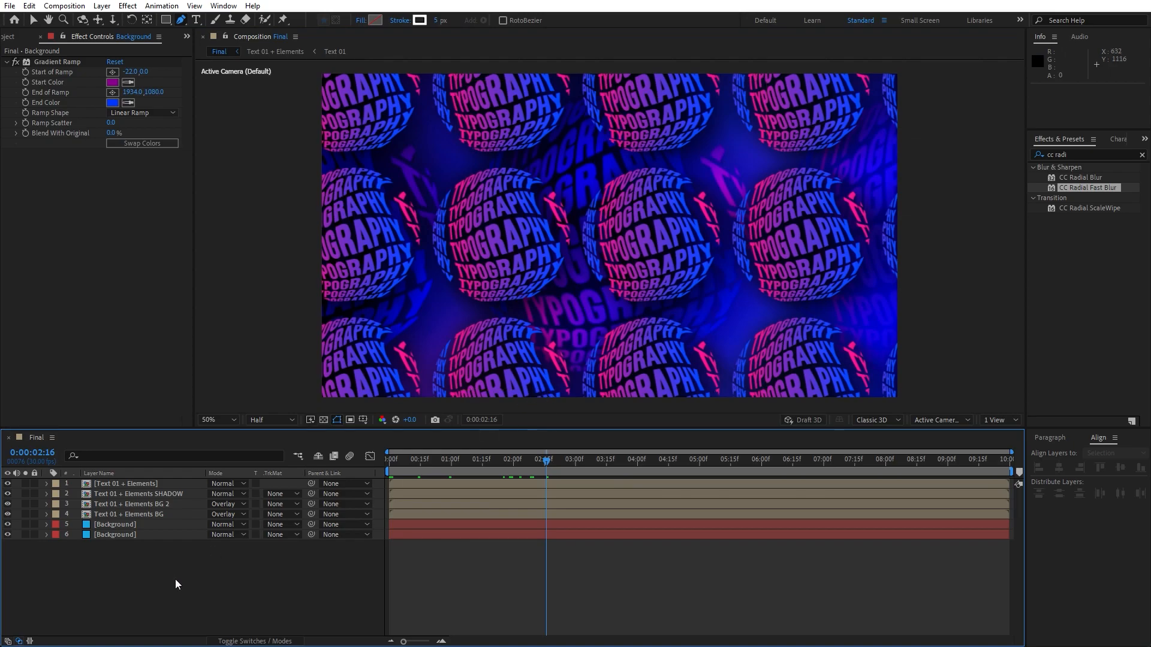
right_click(235, 591)
mouse_move(304, 441)
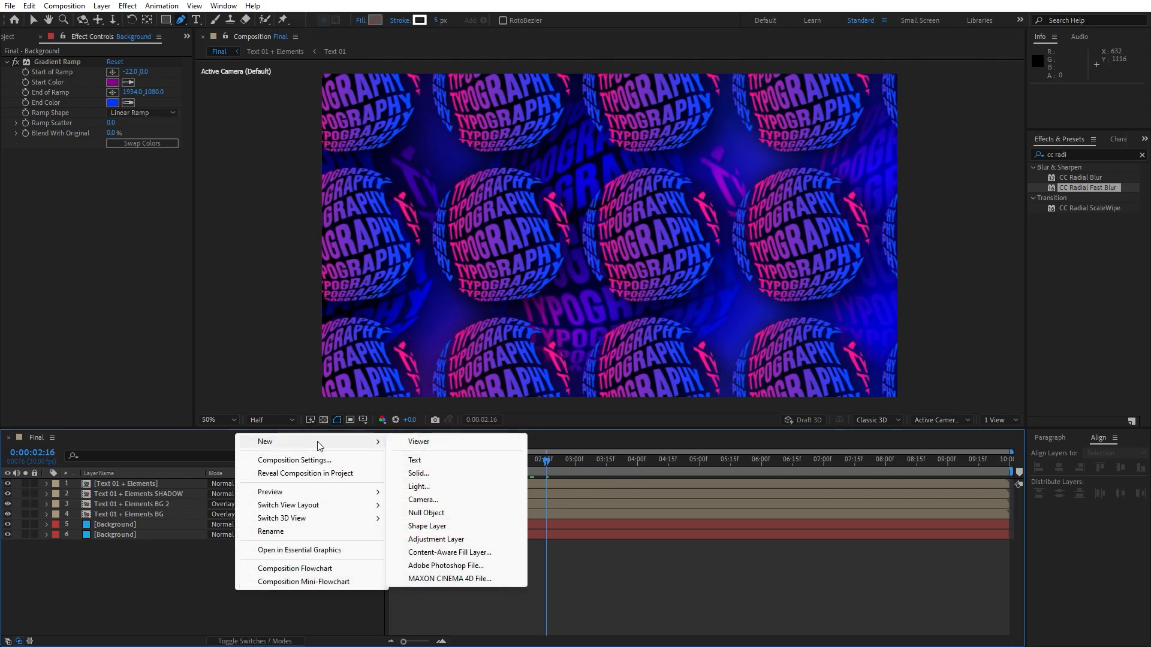
left_click(459, 539)
key("Return")
type("Light Sw")
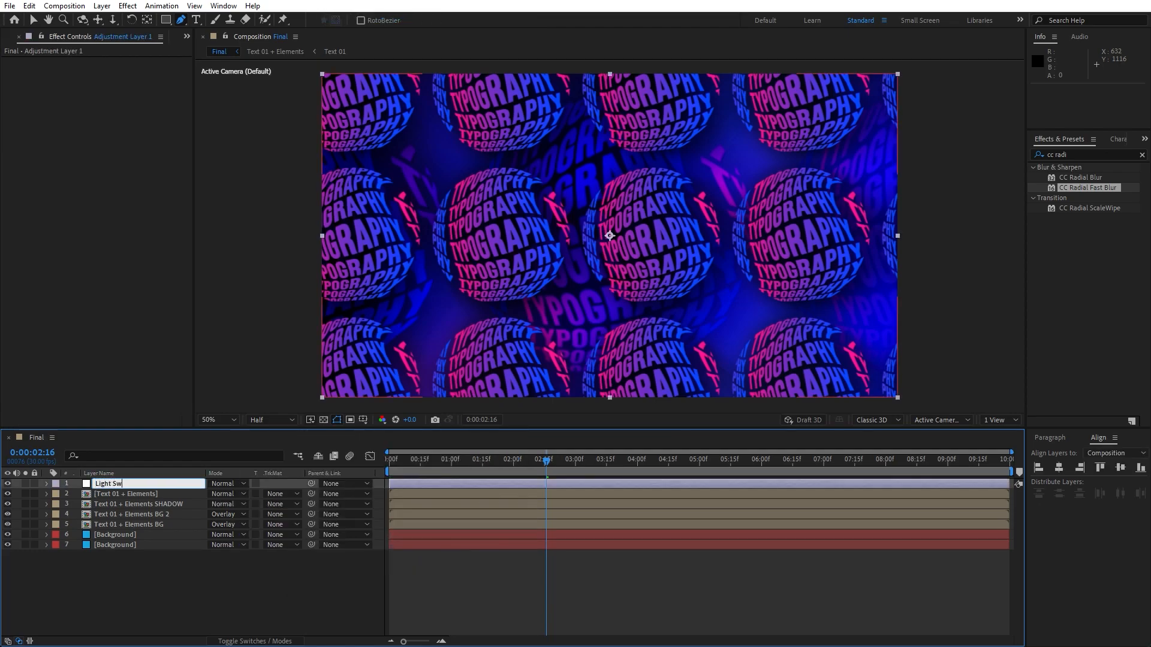
type("eep")
left_click(292, 582)
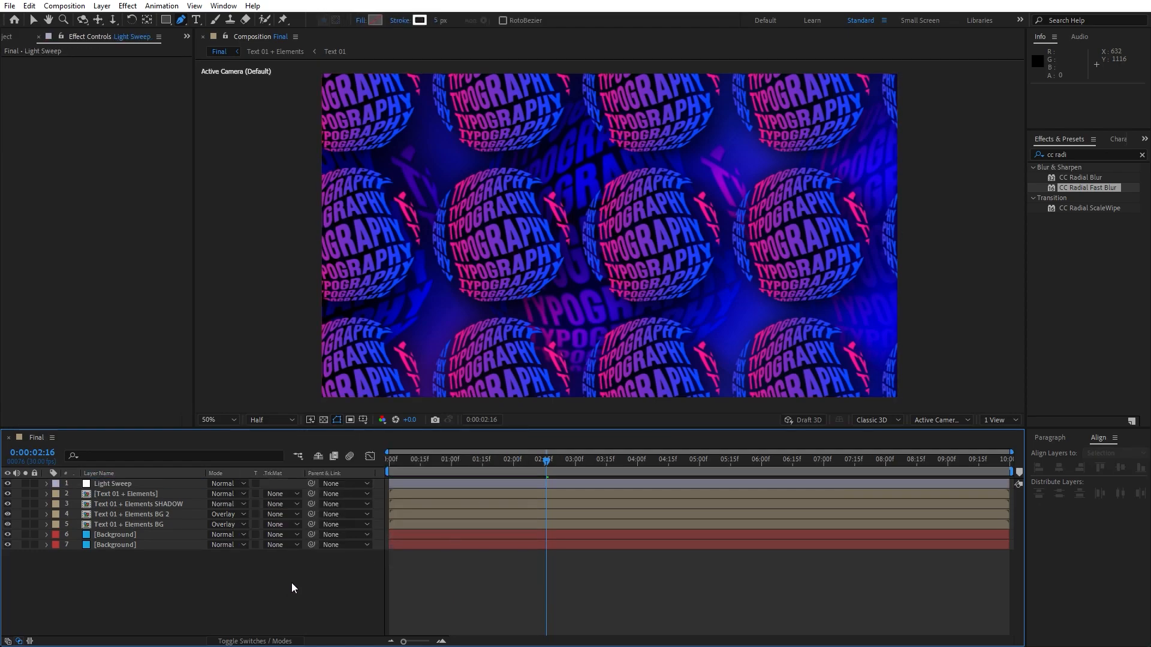
Find the CC Light Sweep effect and apply it to the Light Sweep adjustment layer
left_click_drag(1080, 154, 822, 174)
type("light sw")
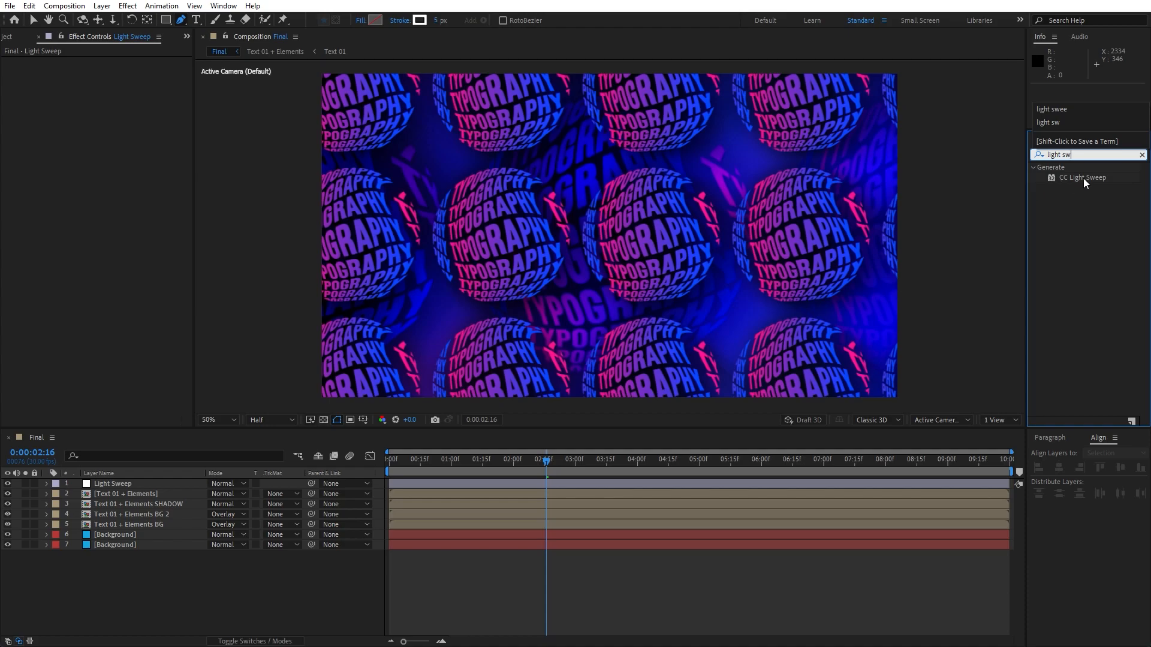
left_click_drag(1084, 178, 142, 488)
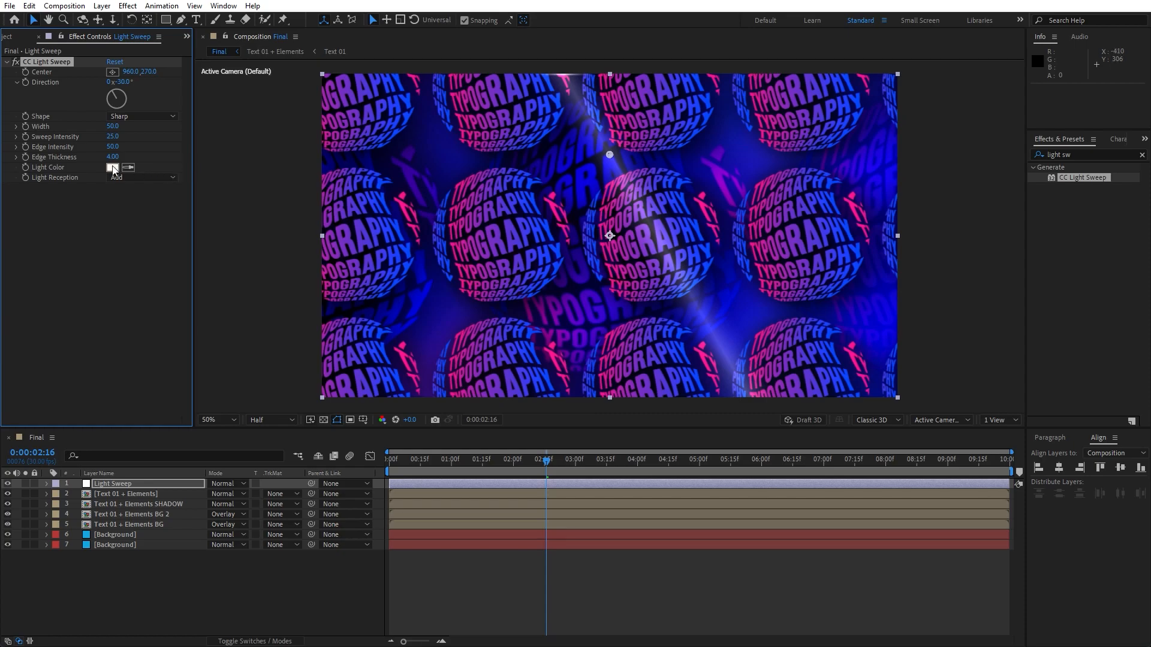
Set the light sweep's edge intensity and edge thickness to 0 and its direction to 61°
left_click(111, 148)
type("0")
key("Return")
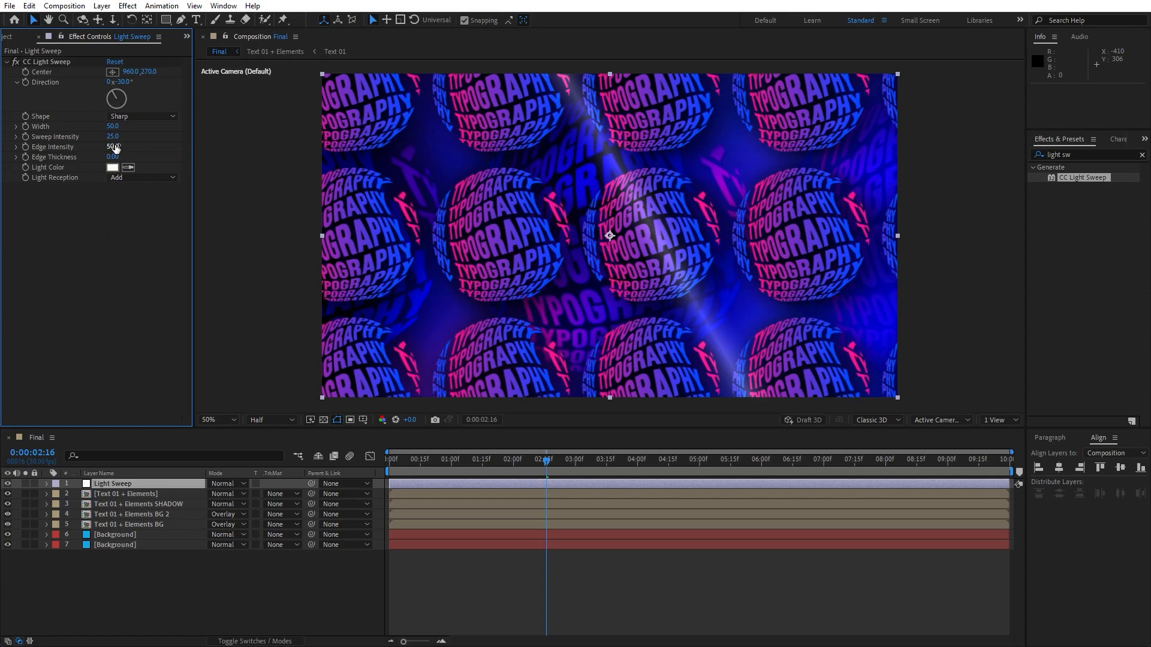
left_click(122, 83)
type("61")
key("Return")
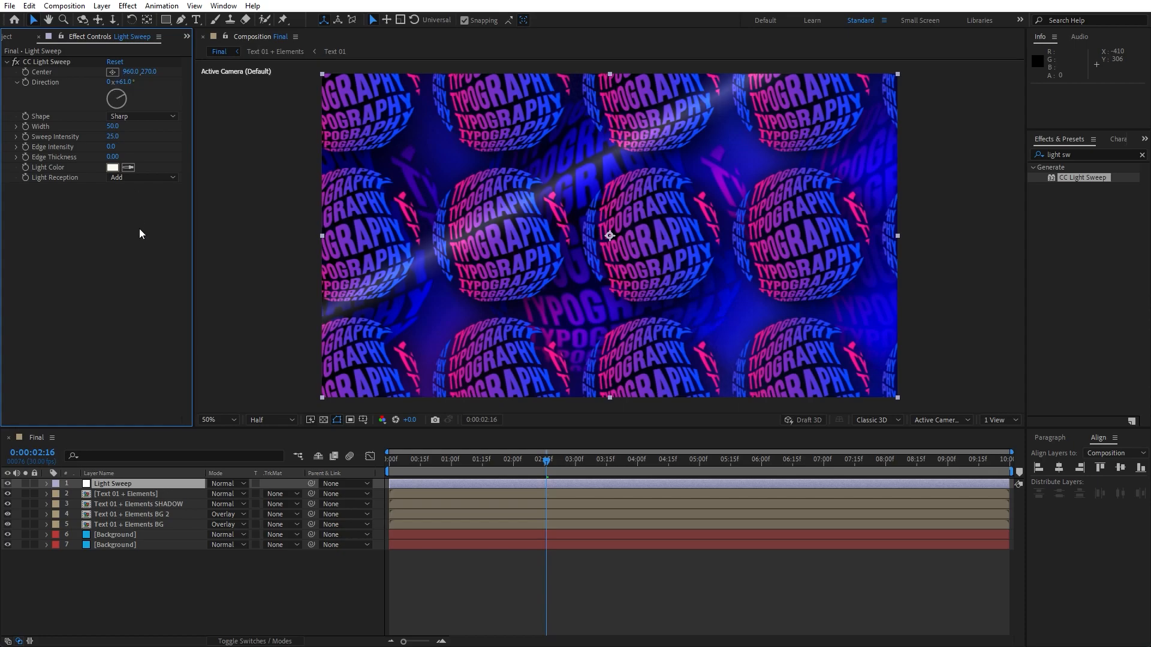
Set the CC Light Sweep width to 200 and the sweep intensity to 10
left_click(112, 127)
type("200")
key("Return")
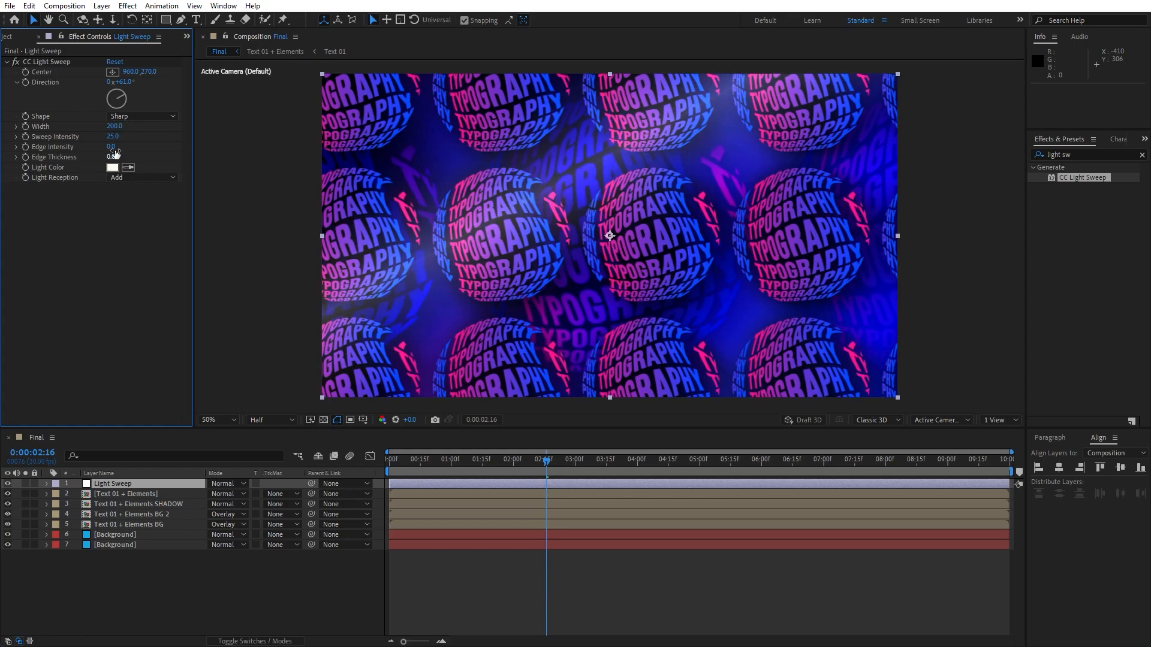
left_click(112, 138)
type("10")
key("Return")
Place the light sweep's center just outside the frame's upper-right corner, at about 2080, -64
key("comma")
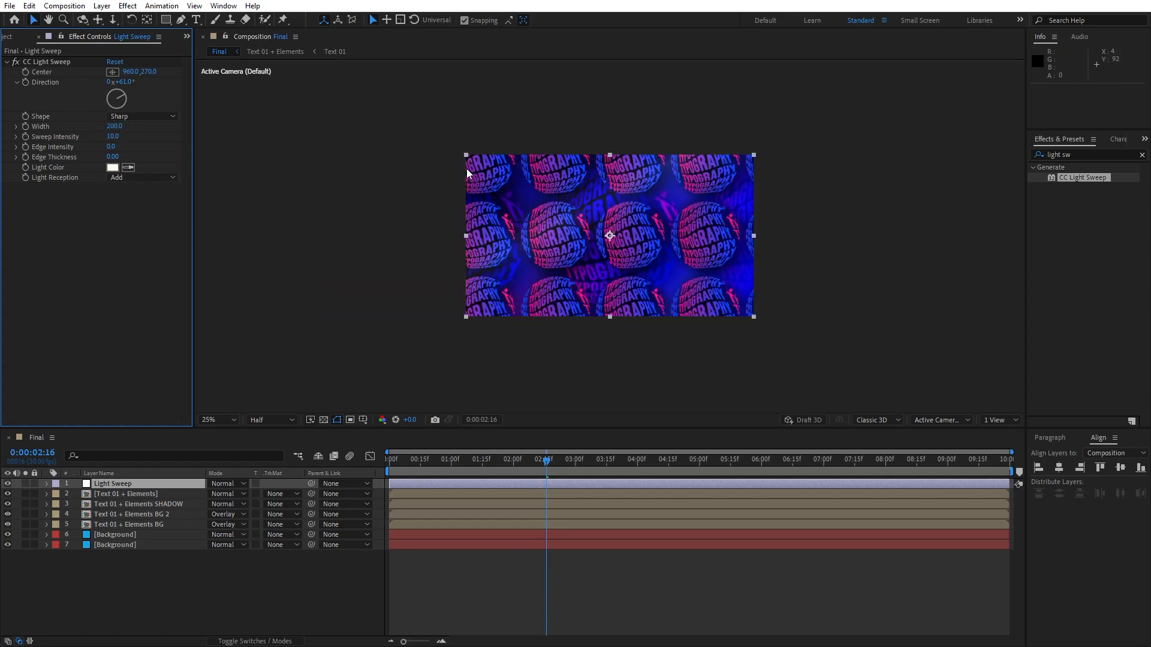
left_click(112, 72)
left_click(761, 141)
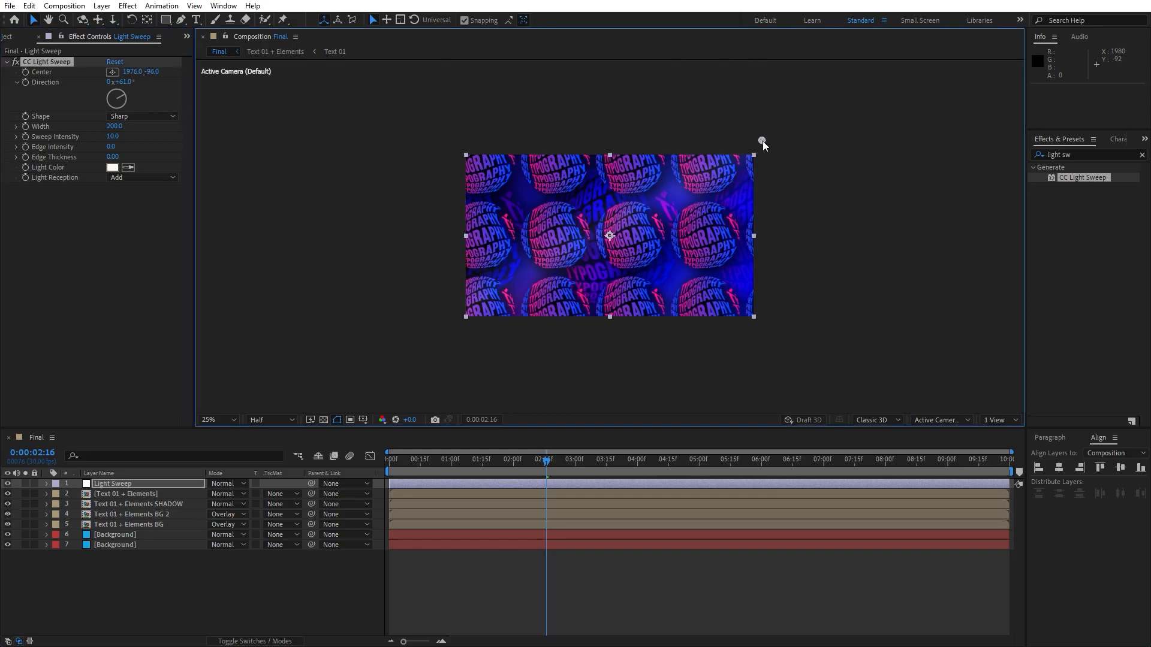
left_click_drag(761, 139, 778, 145)
key("period")
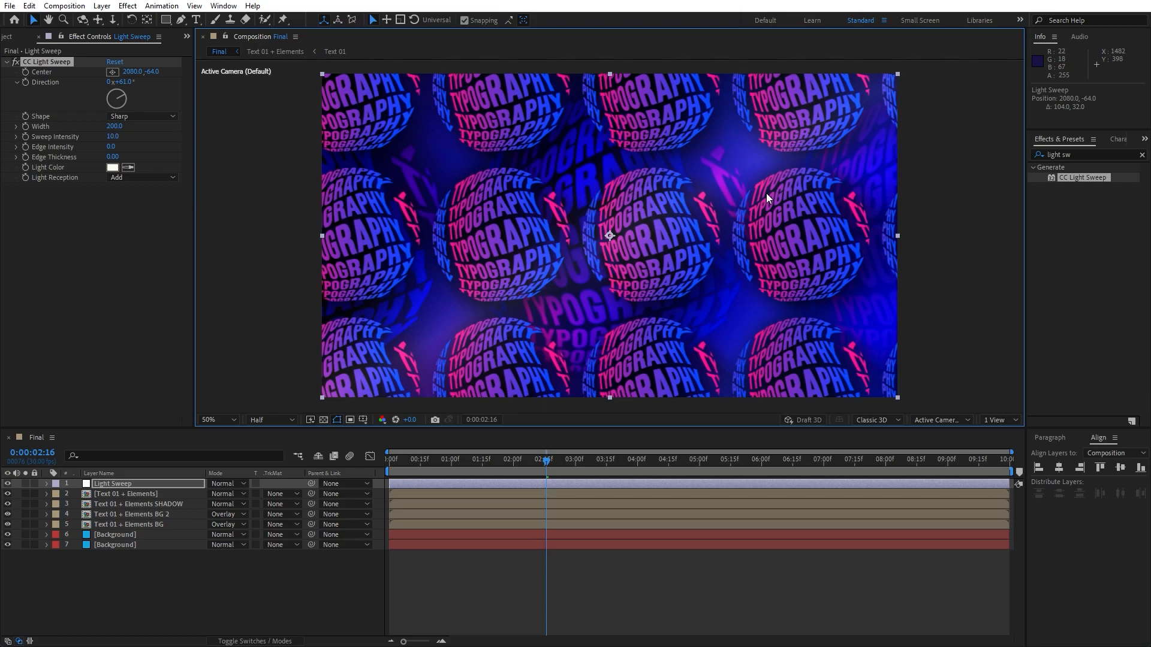
mouse_move(113, 136)
left_mouse_down()
mouse_move(127, 136)
mouse_move(114, 136)
left_mouse_up()
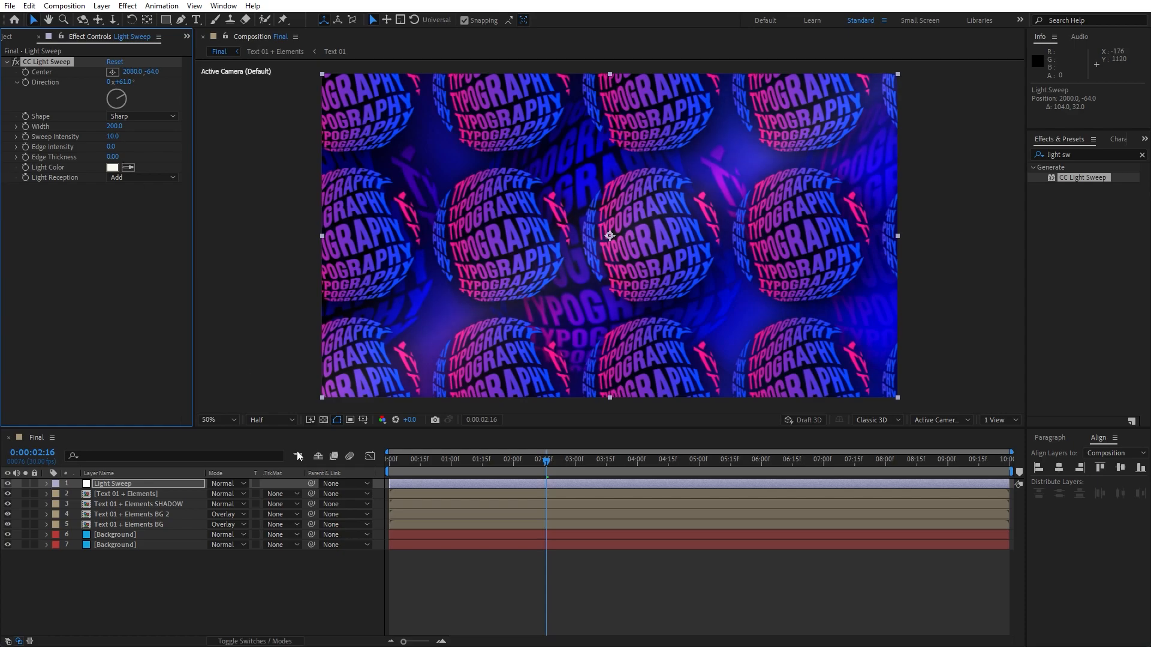
Add another adjustment layer on top of the composition and name it Vignette
right_click(151, 576)
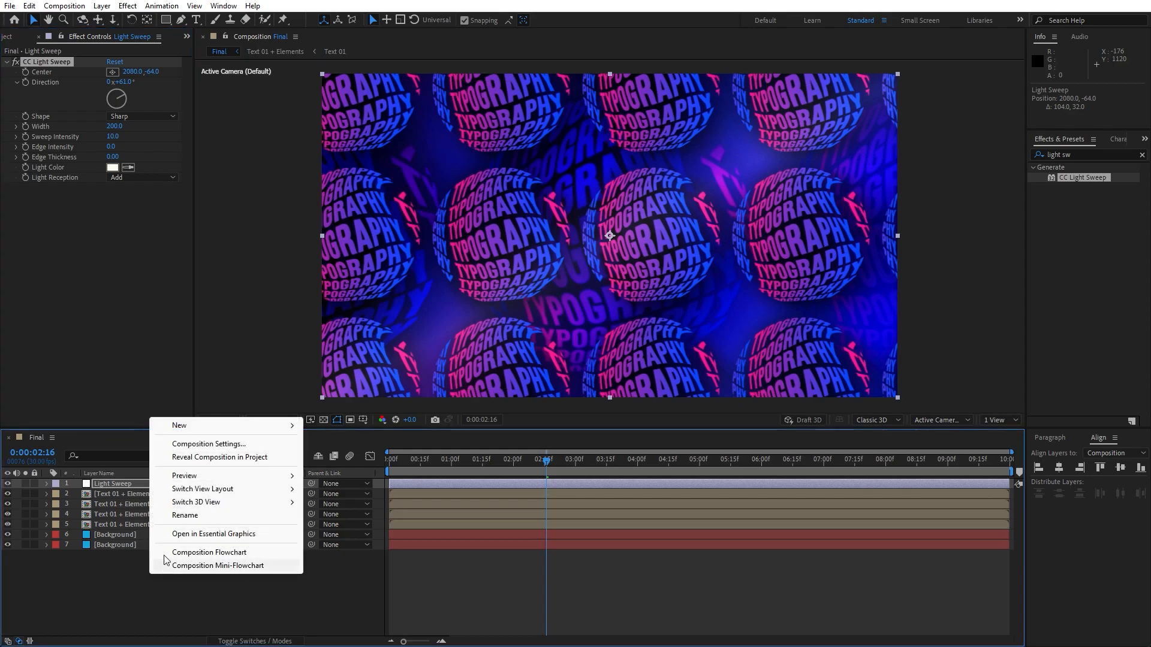
mouse_move(192, 424)
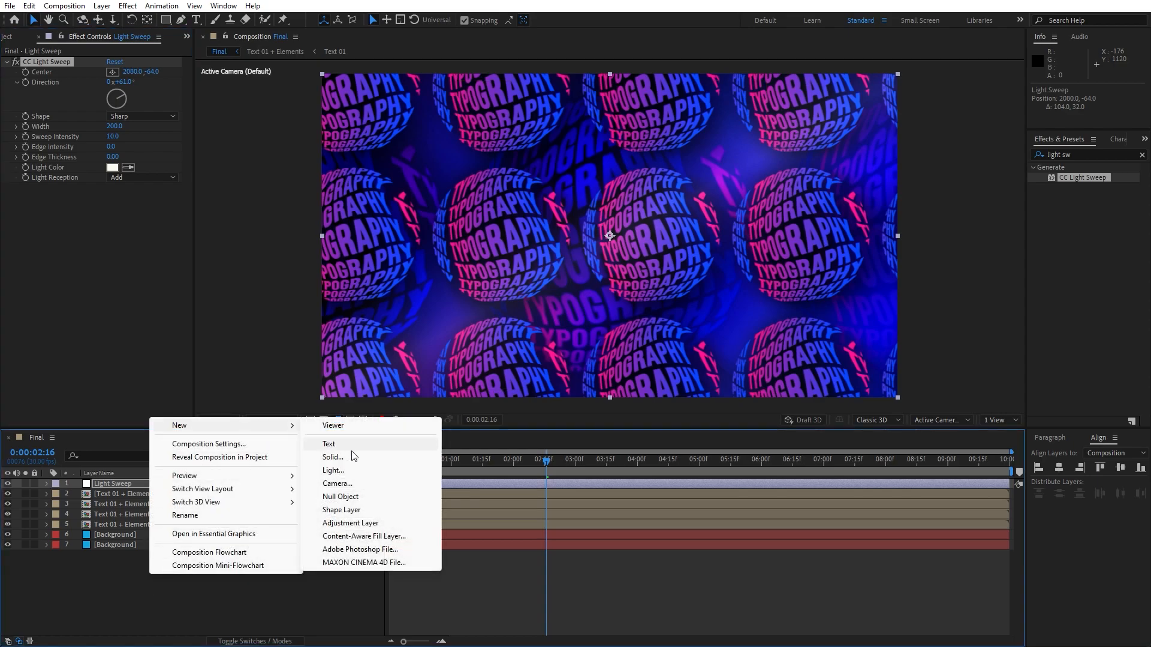
left_click(367, 524)
key("Return")
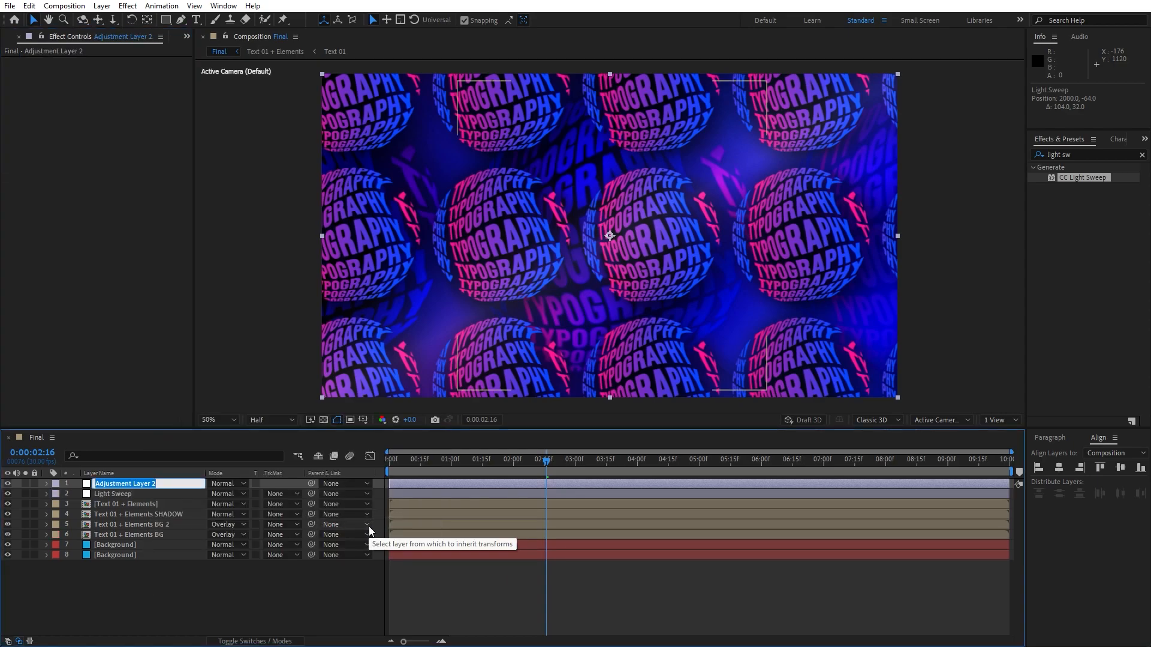
type("Vignette")
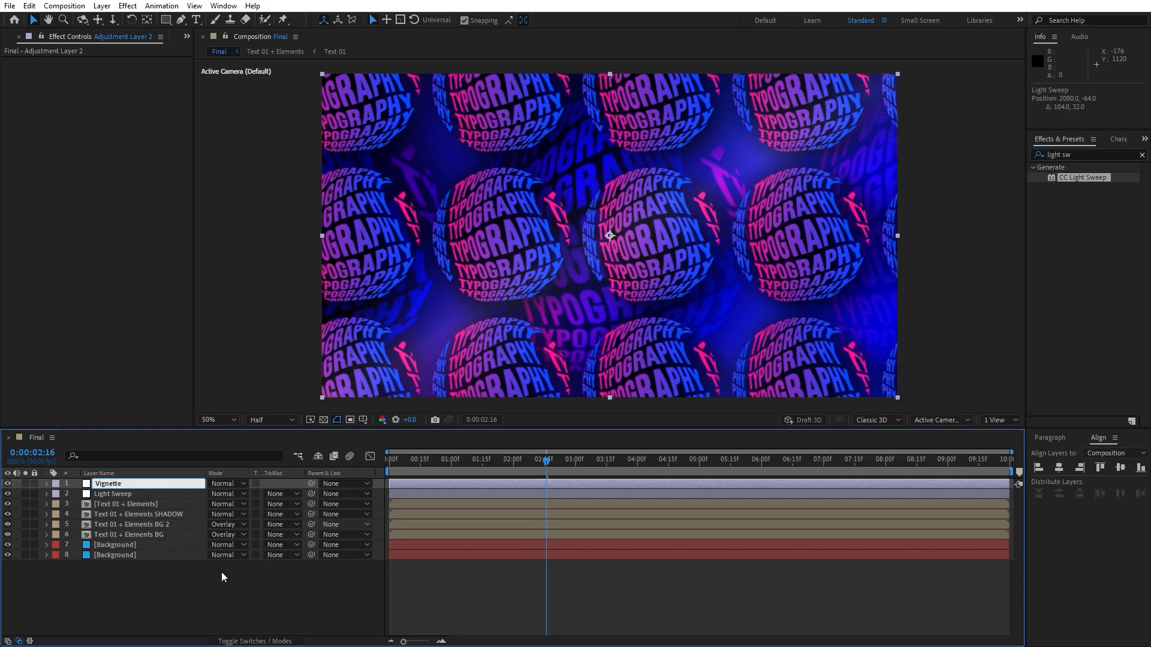
left_click(222, 576)
Find the CC Vignette effect and apply it to the Vignette adjustment layer
left_click_drag(1100, 153, 944, 167)
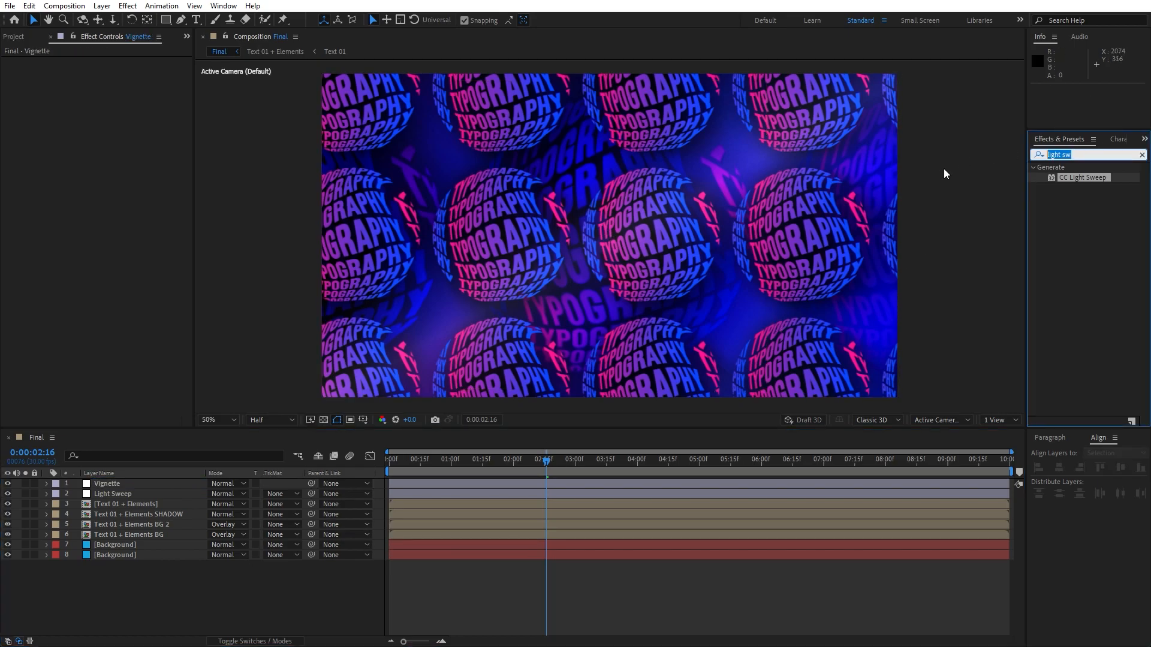
type("vigne")
left_click_drag(1076, 207, 121, 483)
left_click(121, 483)
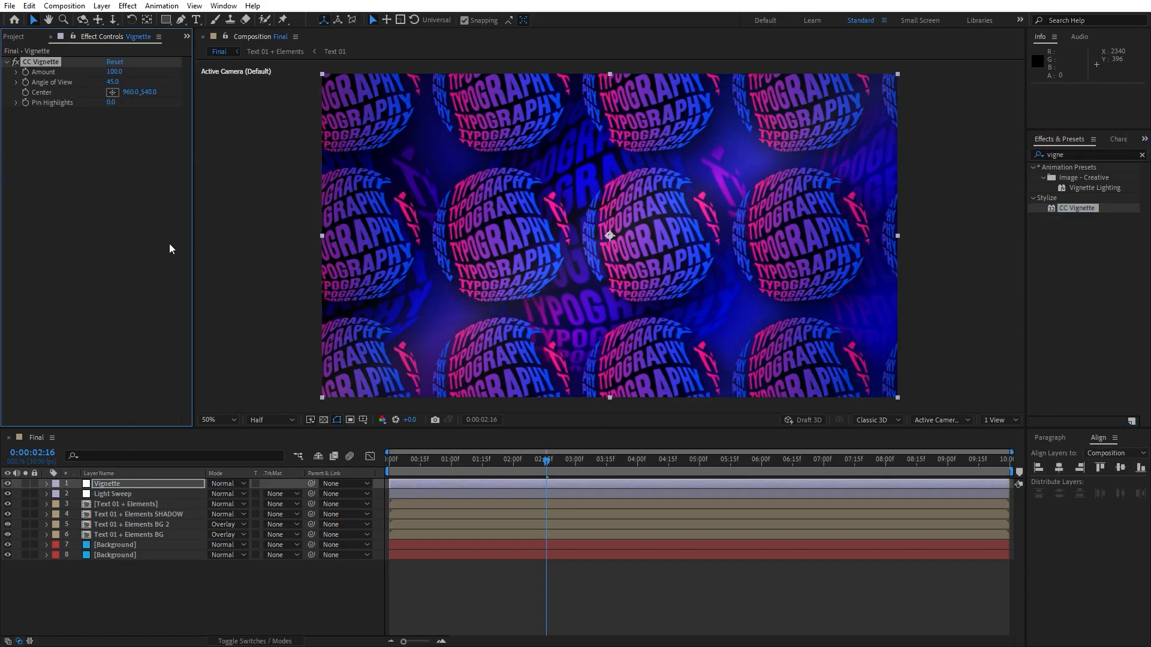
Raise the CC Vignette amount to 107 and the angle of view to 48.6, and preview the animation
mouse_move(112, 73)
left_mouse_down()
mouse_move(148, 79)
mouse_move(123, 79)
left_mouse_up()
left_click(215, 599)
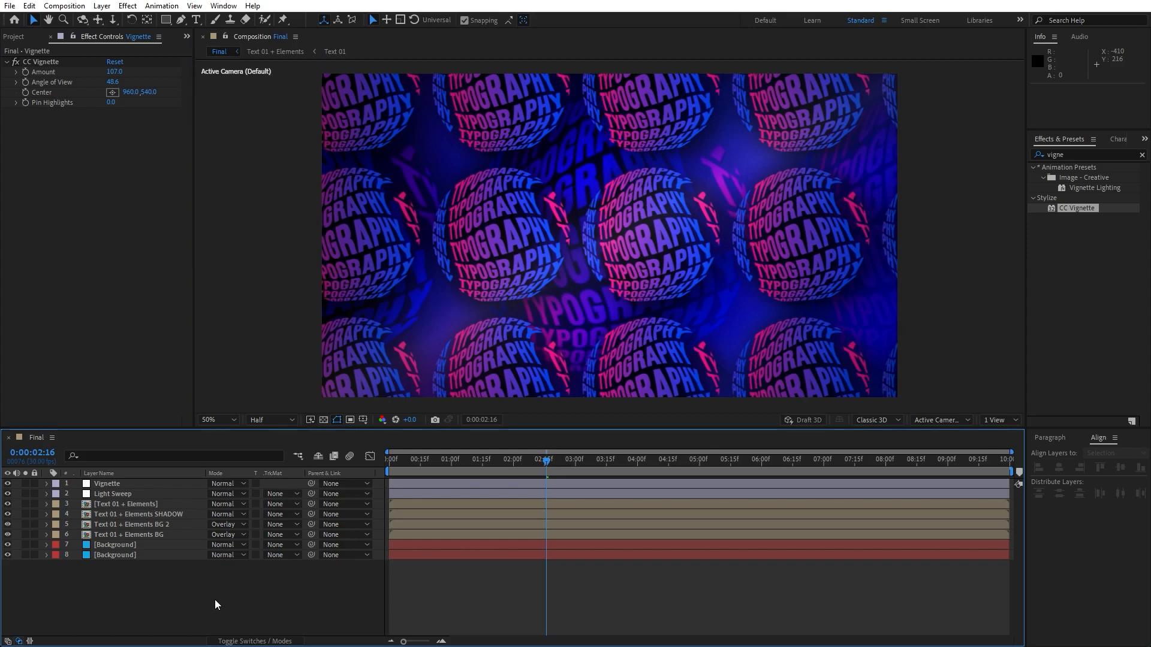
key("space")
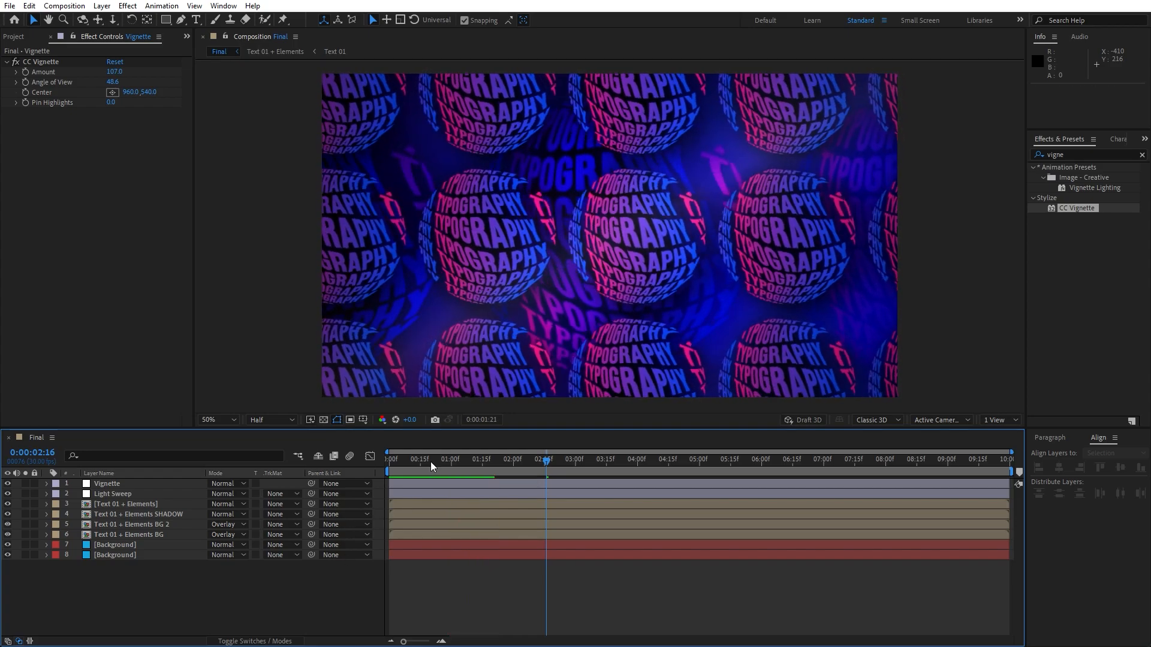
Select the Text 01 + Elements layer and collapse its Motion Tile, Drop Shadow and Glow effect settings
left_click_drag(430, 461, 412, 462)
left_click(153, 505)
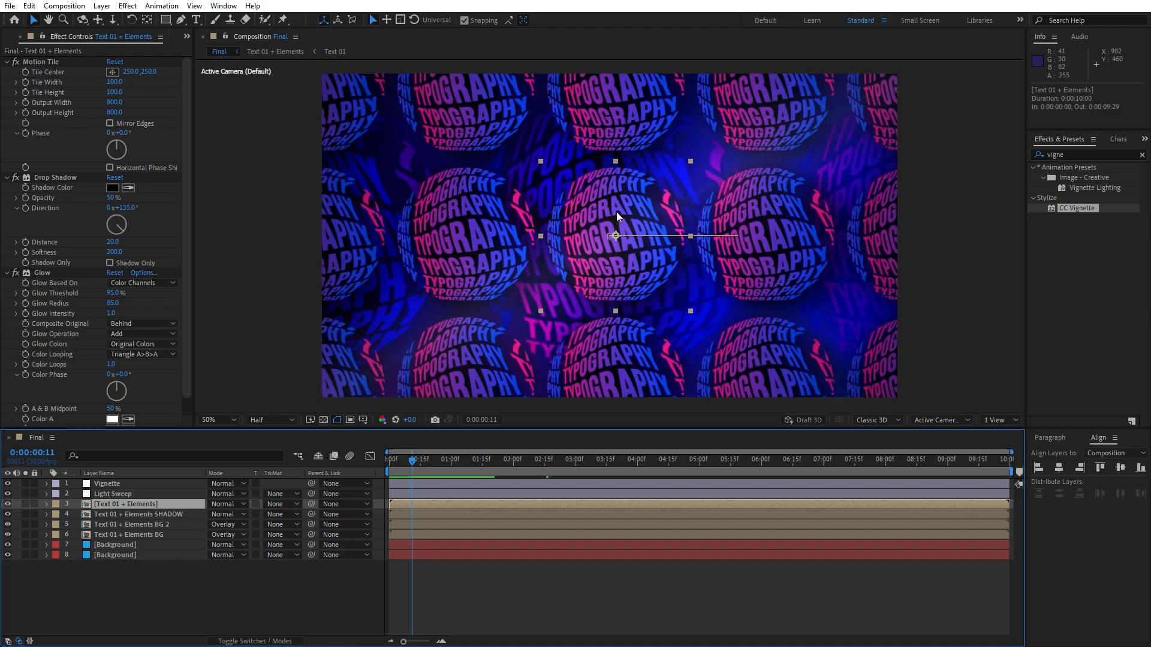
left_click(7, 62)
left_click(6, 72)
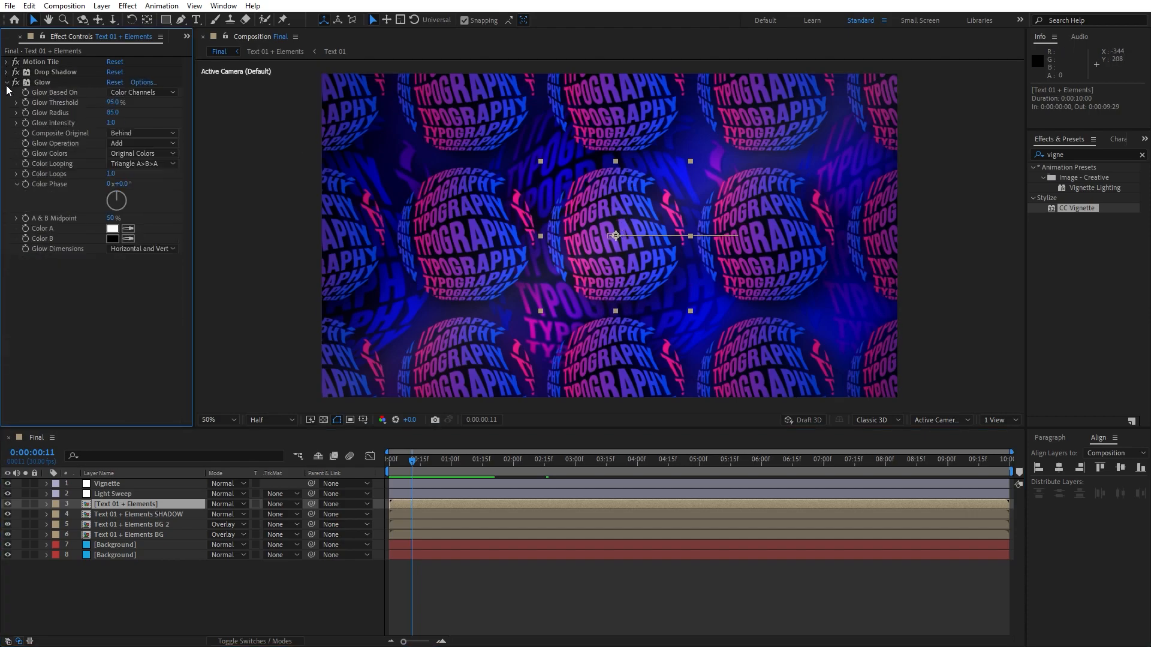
left_click(6, 82)
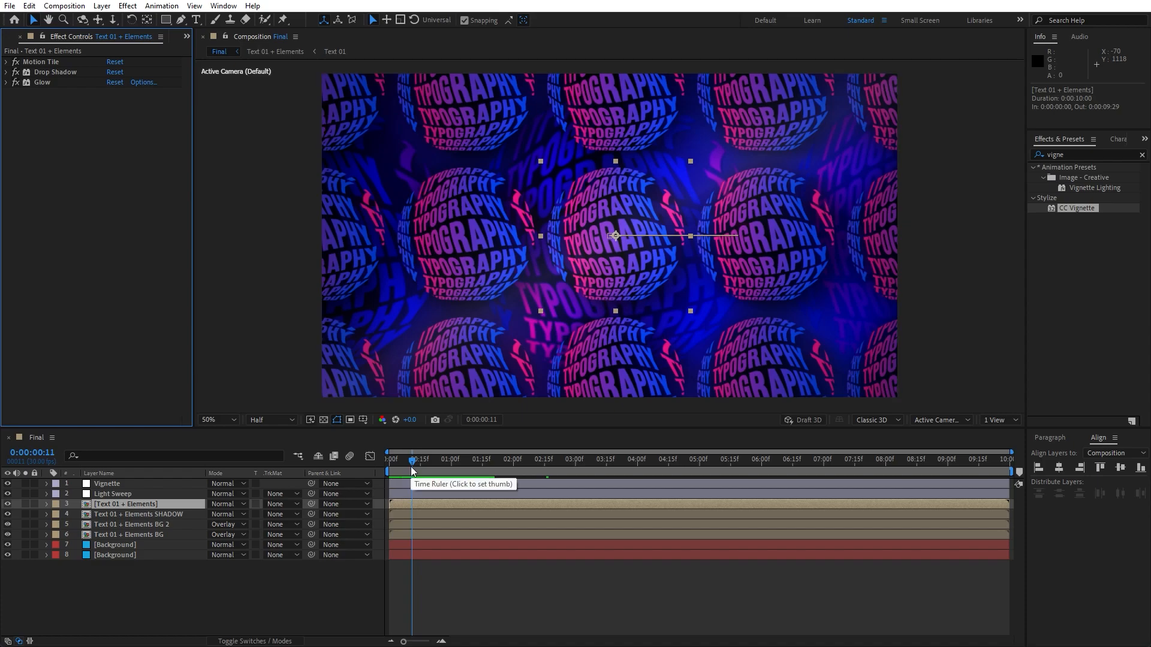
Play back the finished Final composition from the start and scrub through several points to review the animation
left_click_drag(412, 467, 369, 472)
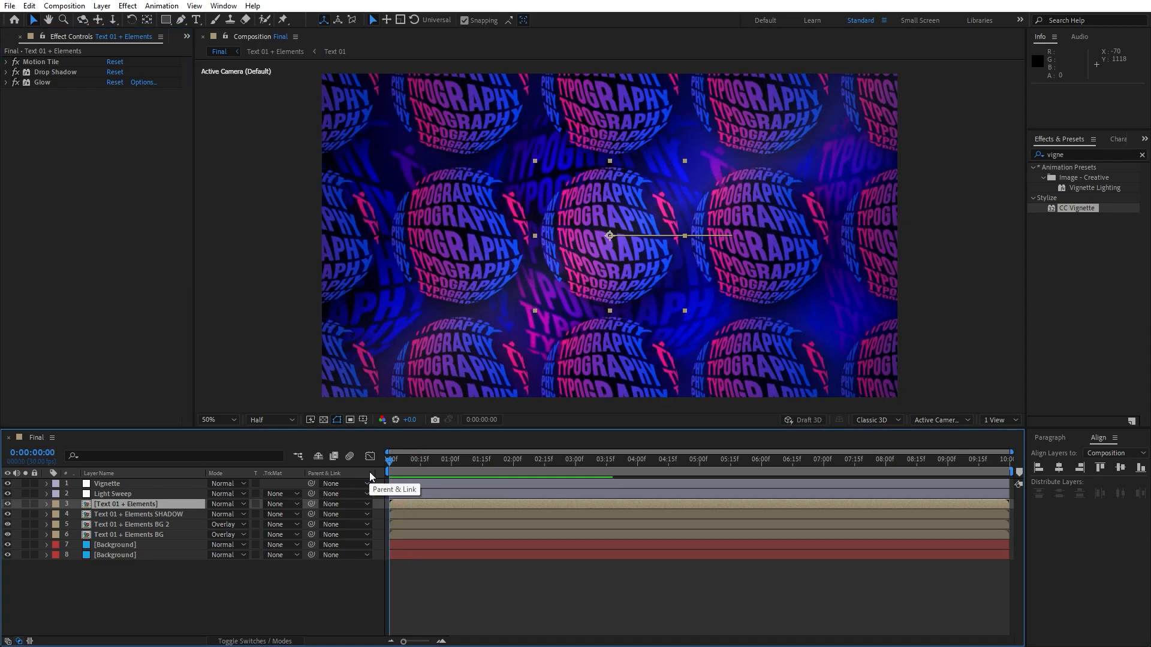
key("space")
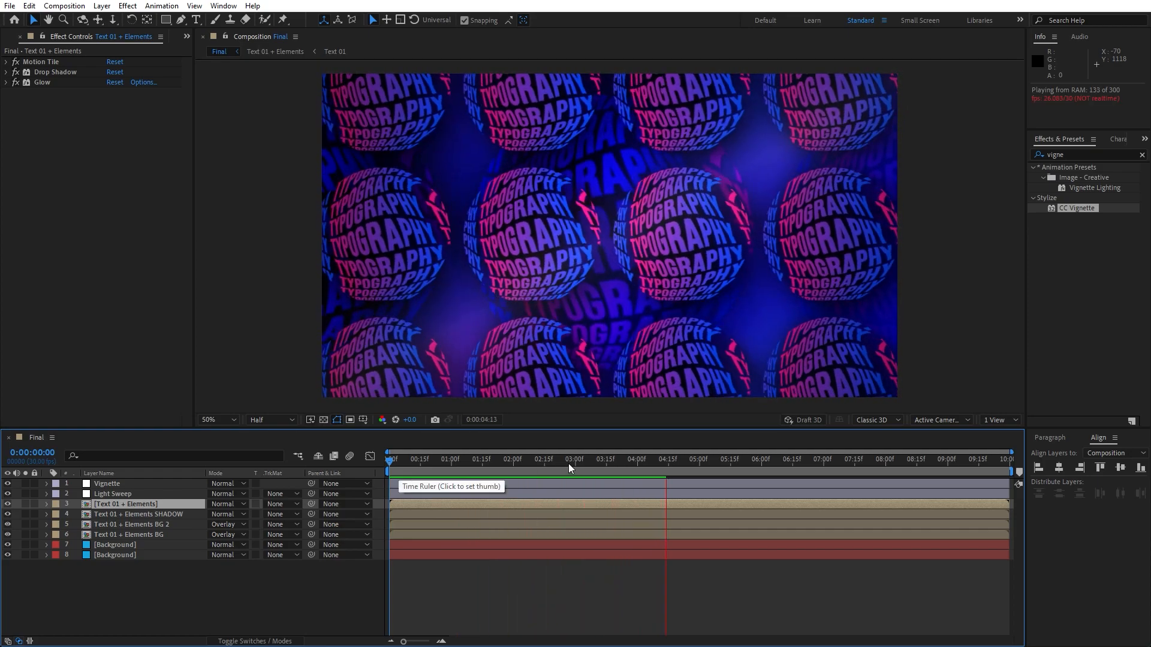
key("space")
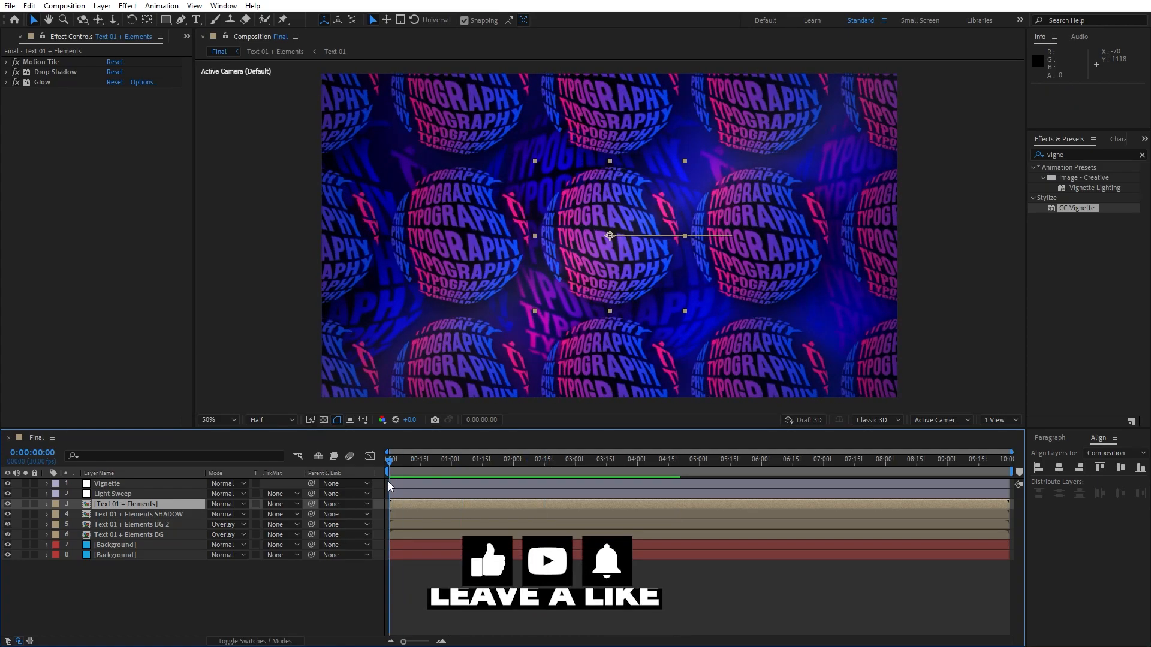
left_click_drag(389, 484, 494, 483)
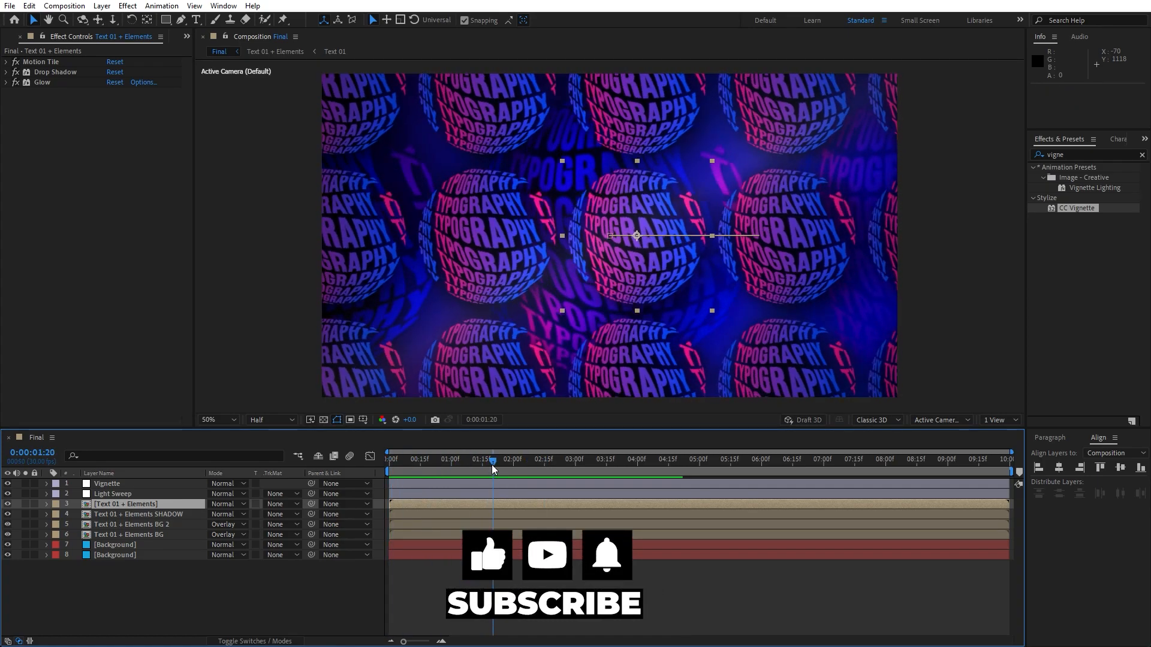
key("space")
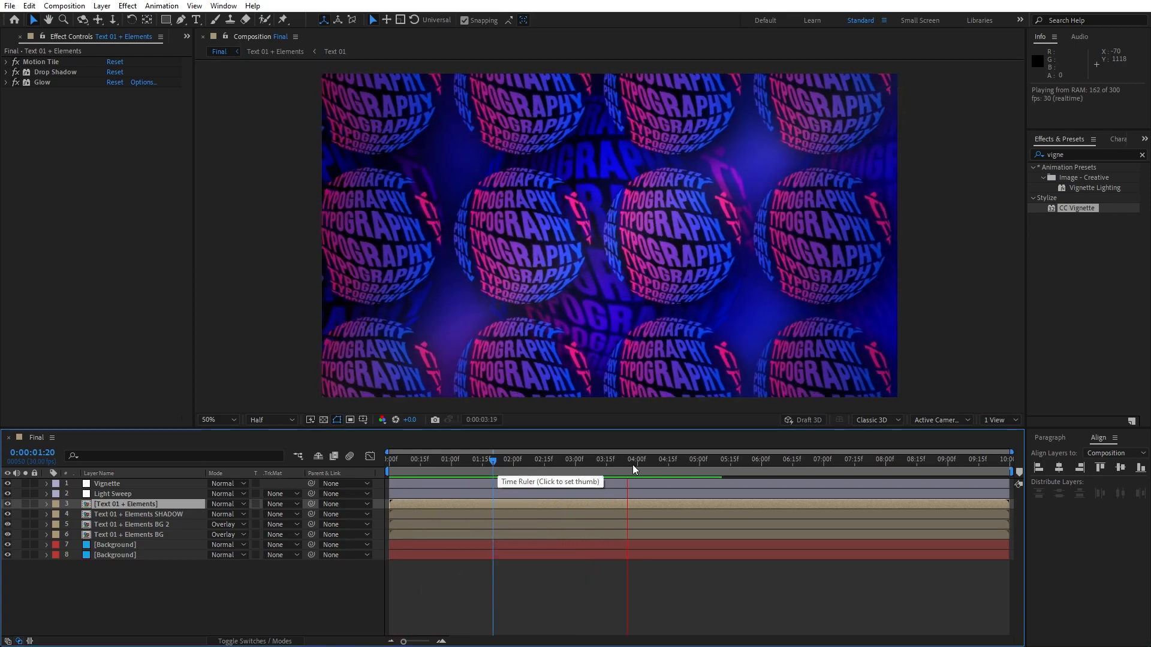
left_click_drag(639, 466, 601, 468)
left_click_drag(639, 469, 677, 472)
key("space")
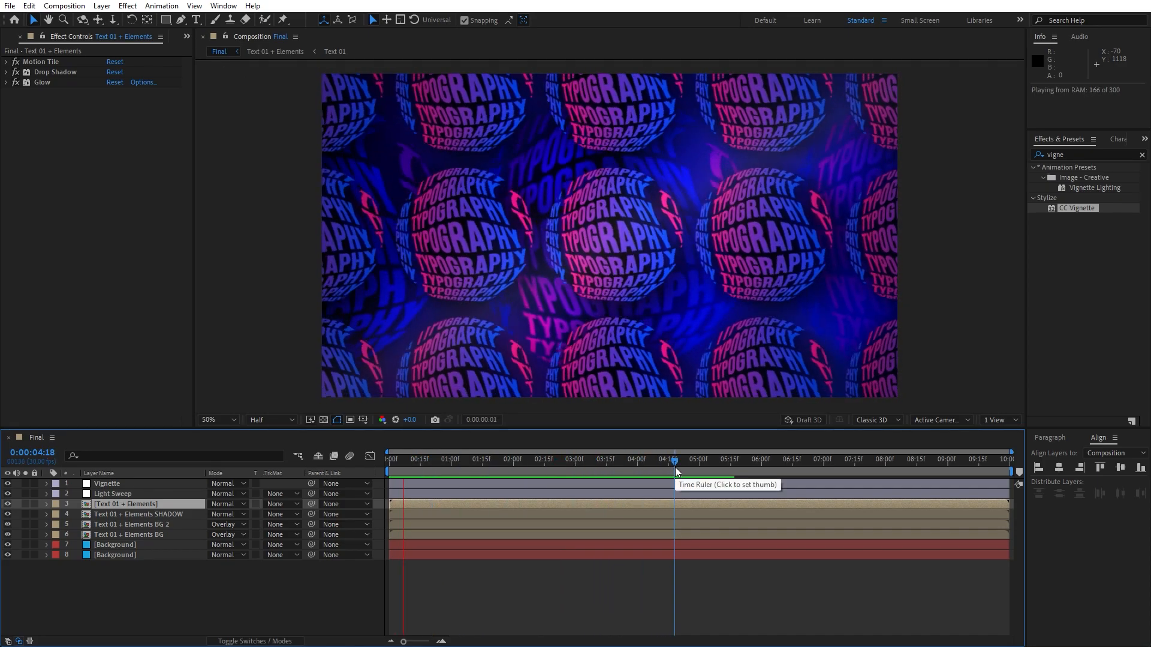